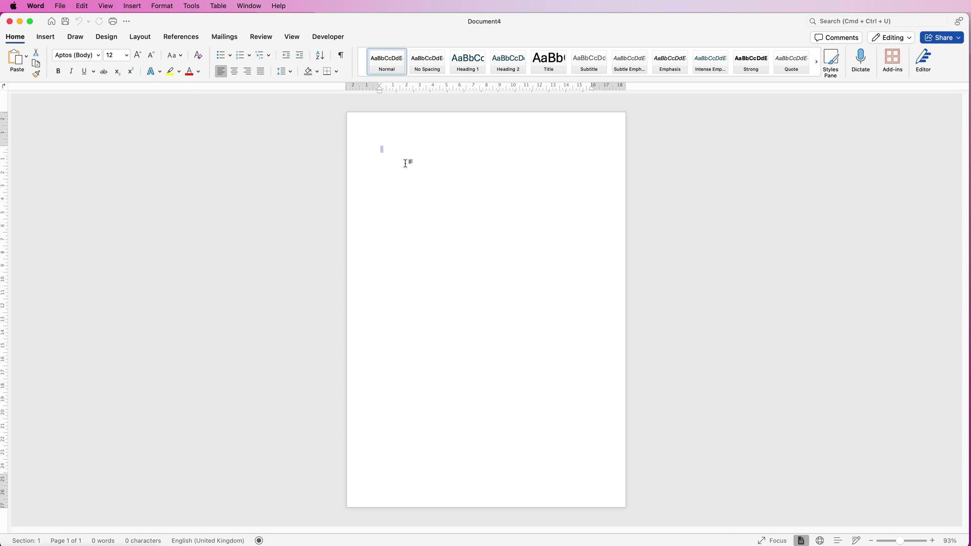
# - Switch the blank page to landscape orientation with Narrow 1.27 cm margins
pyautogui.click(145, 37)
pyautogui.click(53, 57)
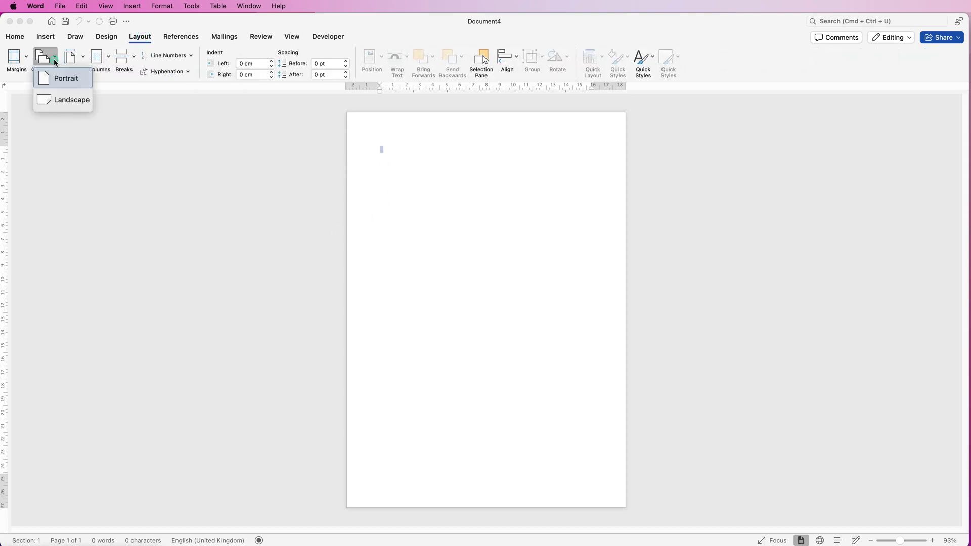
pyautogui.click(55, 99)
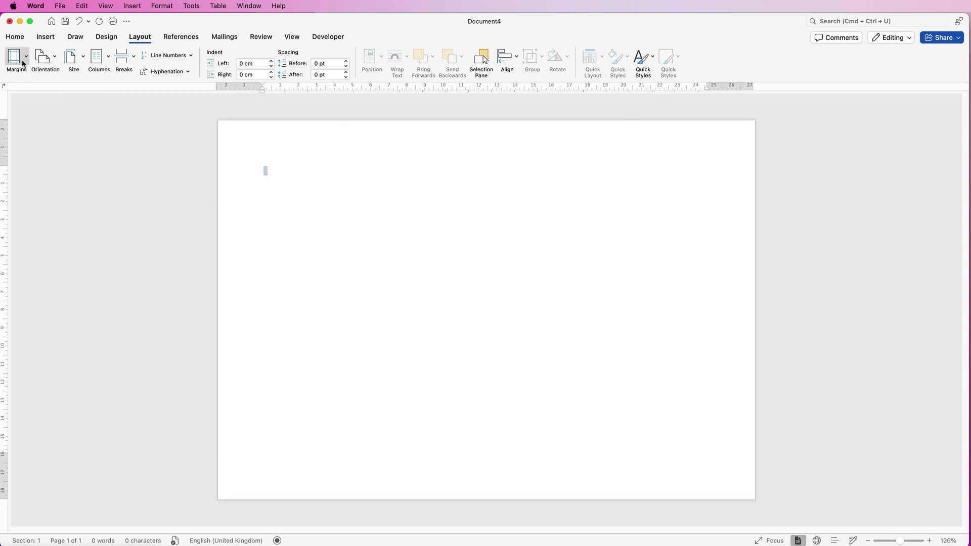
pyautogui.click(27, 58)
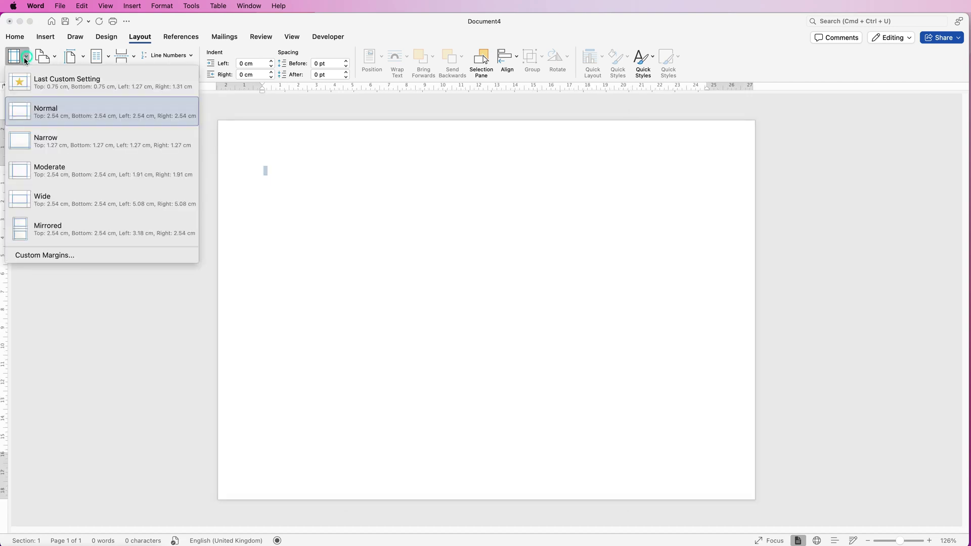
pyautogui.click(41, 145)
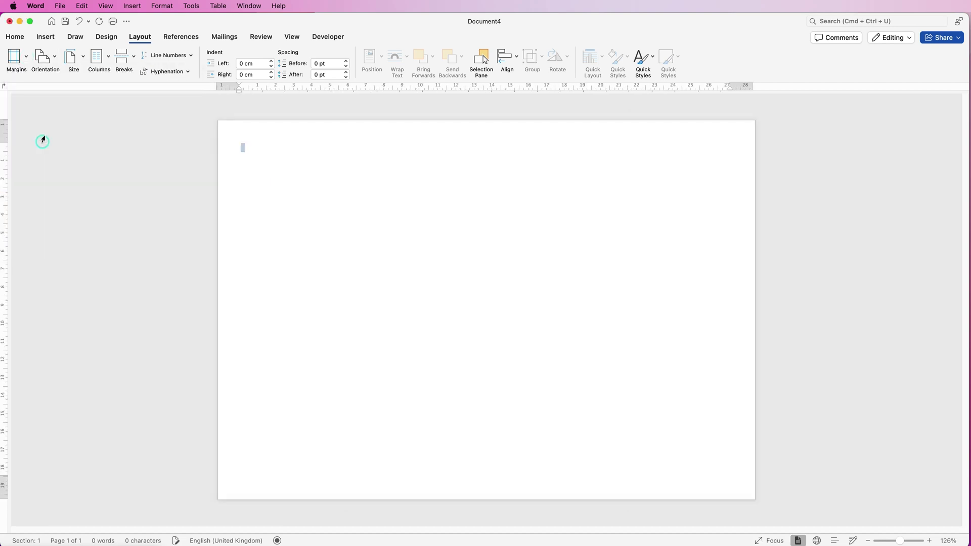
# - Draw a horizontal text box about 17.78 × 2.87 cm near the top left of the page
pyautogui.click(47, 38)
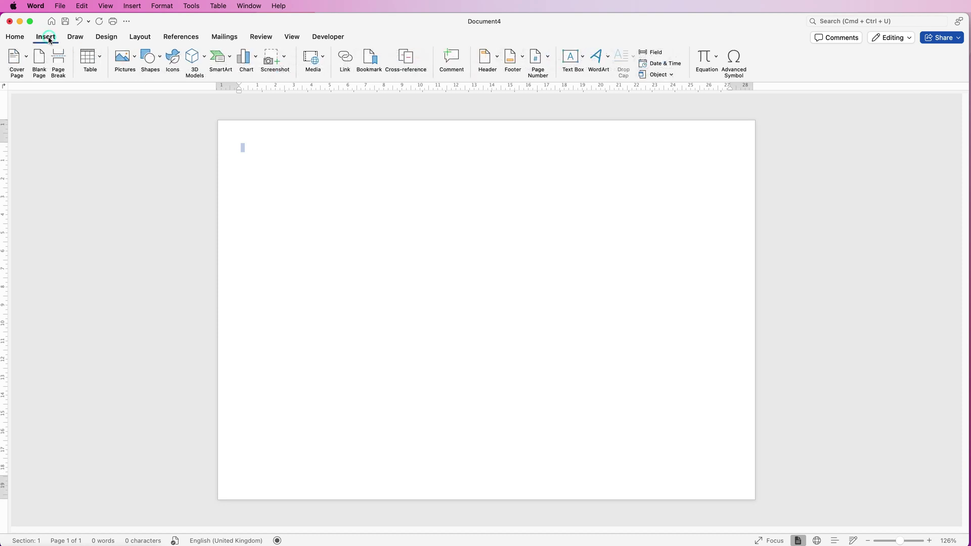
pyautogui.click(582, 57)
pyautogui.click(589, 74)
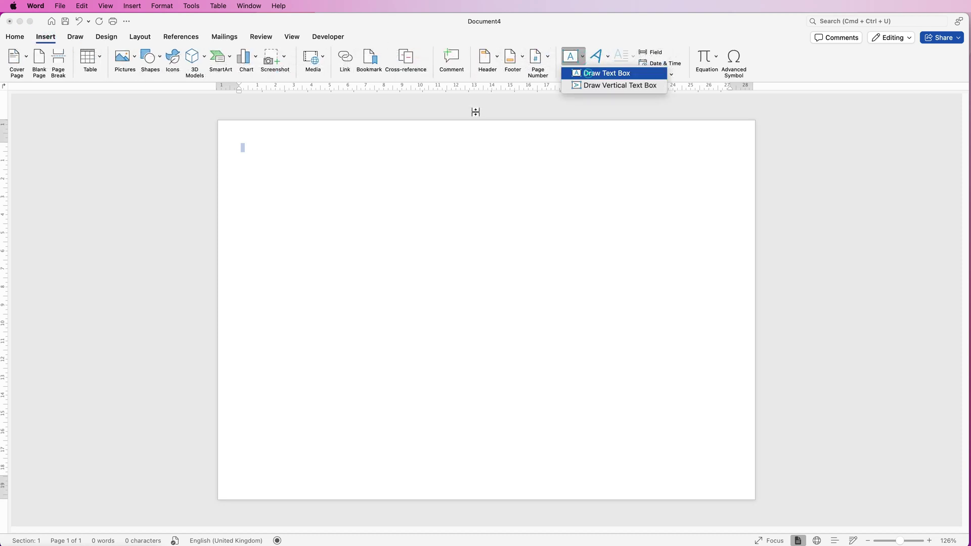
pyautogui.moveTo(244, 143)
pyautogui.mouseDown()
pyautogui.moveTo(481, 204)
pyautogui.moveTo(568, 195)
pyautogui.moveTo(393, 156)
pyautogui.mouseUp()
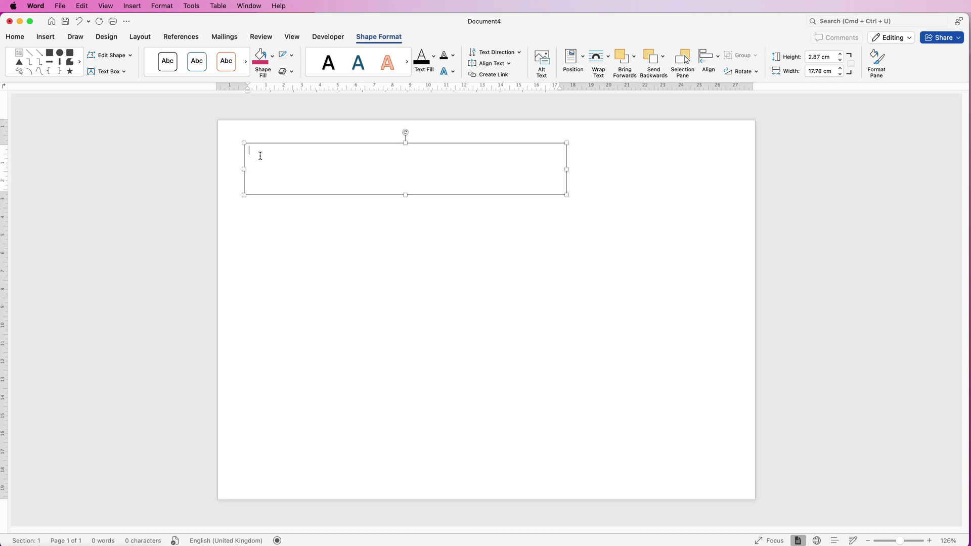
# - Paste 'Starbean Café Rota', set it to Candara 60 pt, and widen the box to about 17.99 cm
pyautogui.write('Starlean Café Rota')
pyautogui.moveTo(315, 149); pyautogui.dragTo(265, 149)
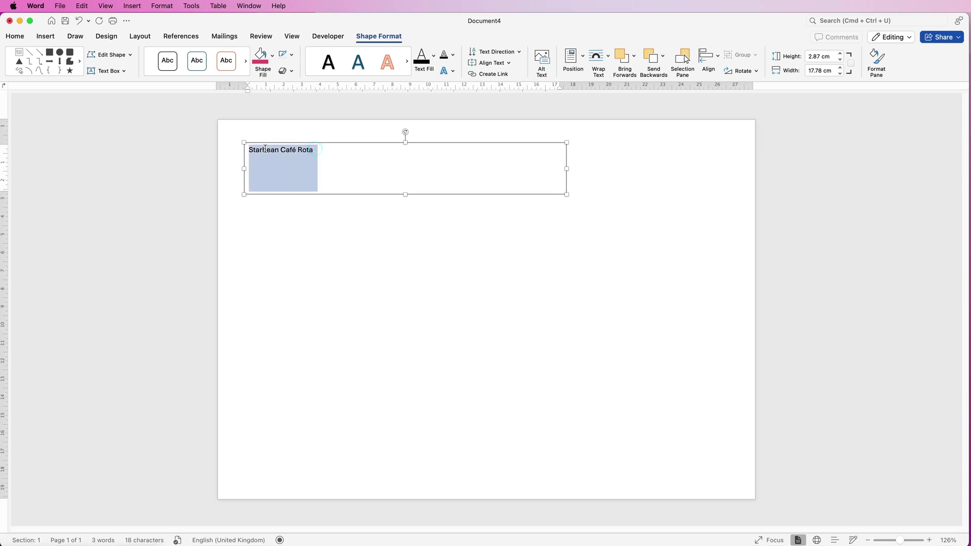
pyautogui.click(15, 37)
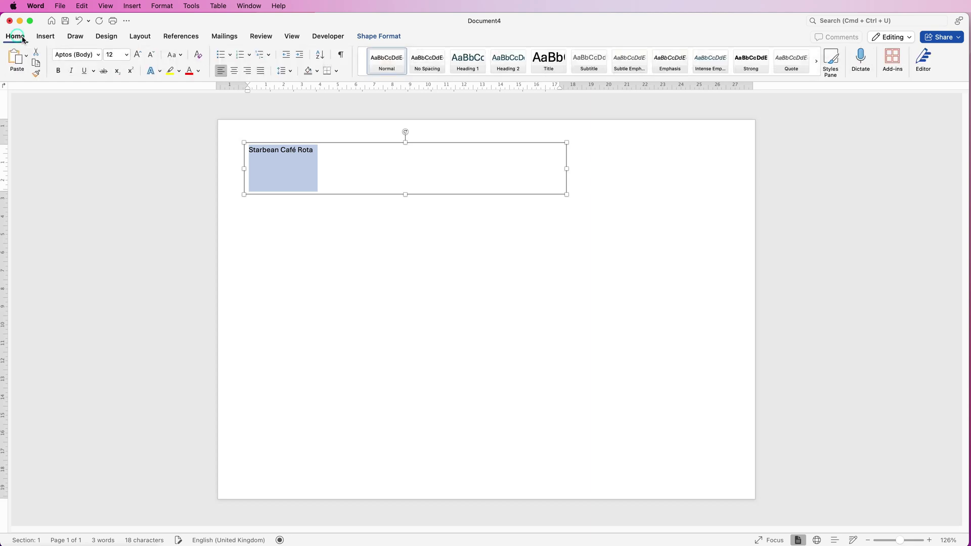
pyautogui.click(99, 55)
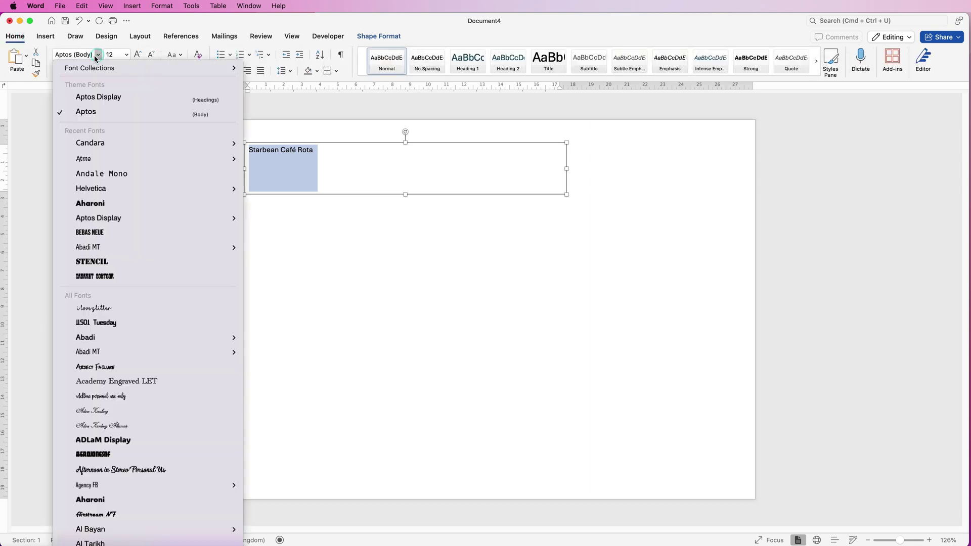
pyautogui.click(92, 145)
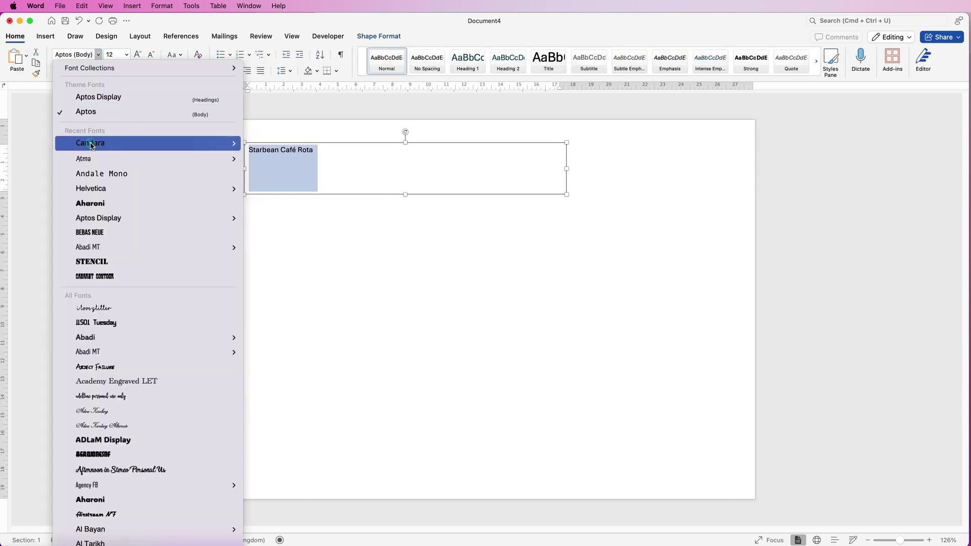
pyautogui.click(109, 55)
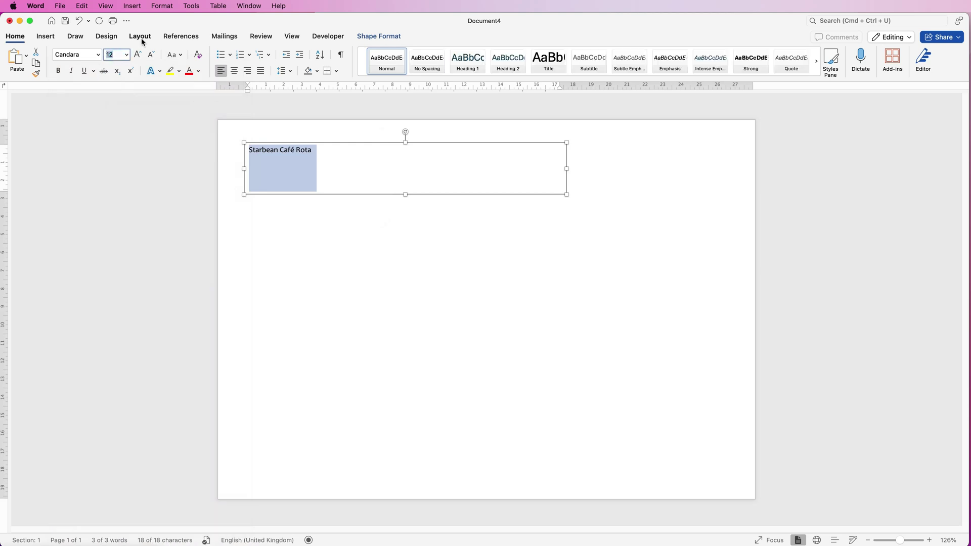
pyautogui.write('60')
pyautogui.press('Return')
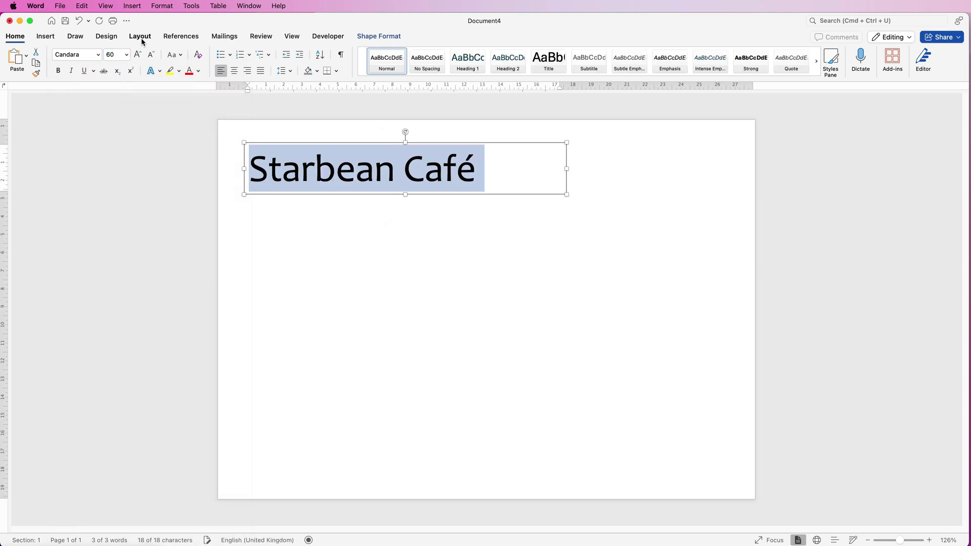
pyautogui.moveTo(565, 168); pyautogui.dragTo(574, 169)
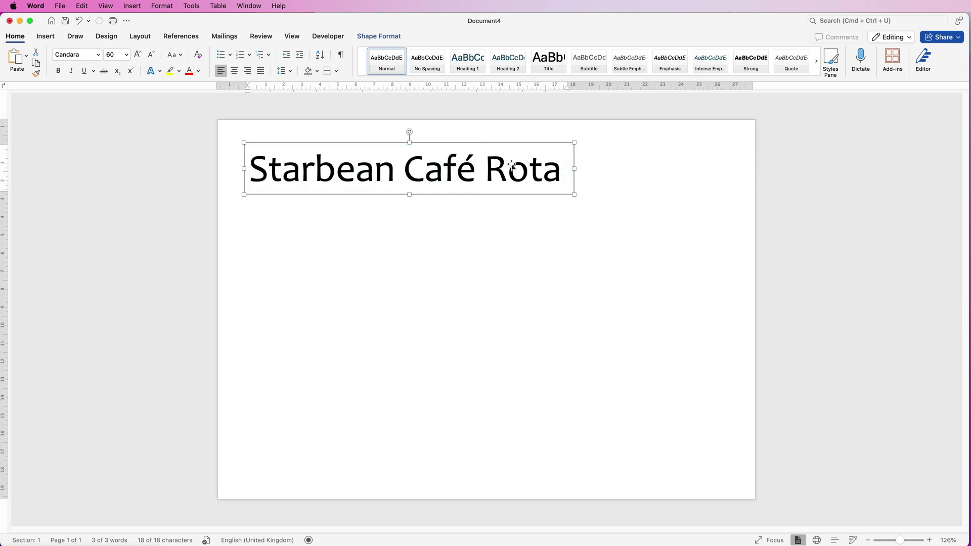
pyautogui.click(462, 219)
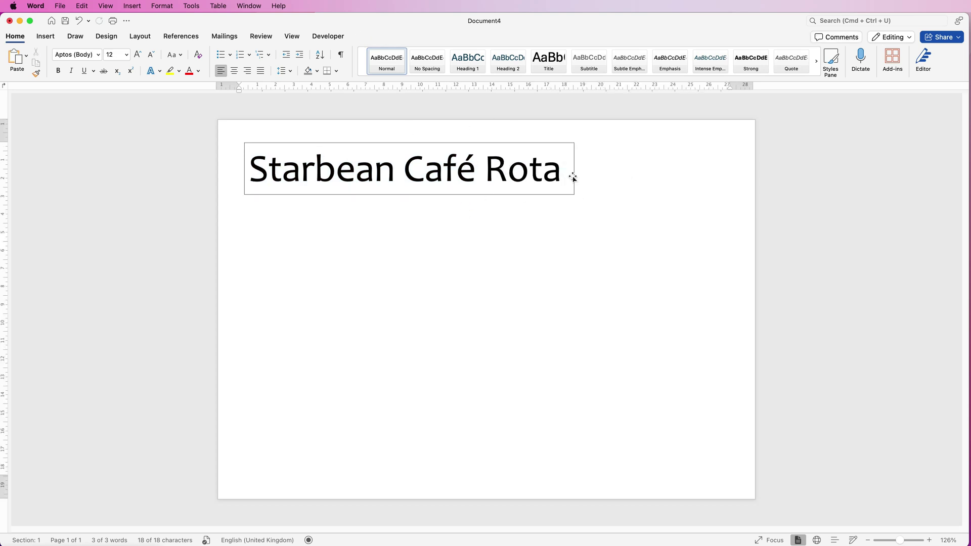
# - Give the title text box No Outline and nudge it up and left
pyautogui.click(310, 171)
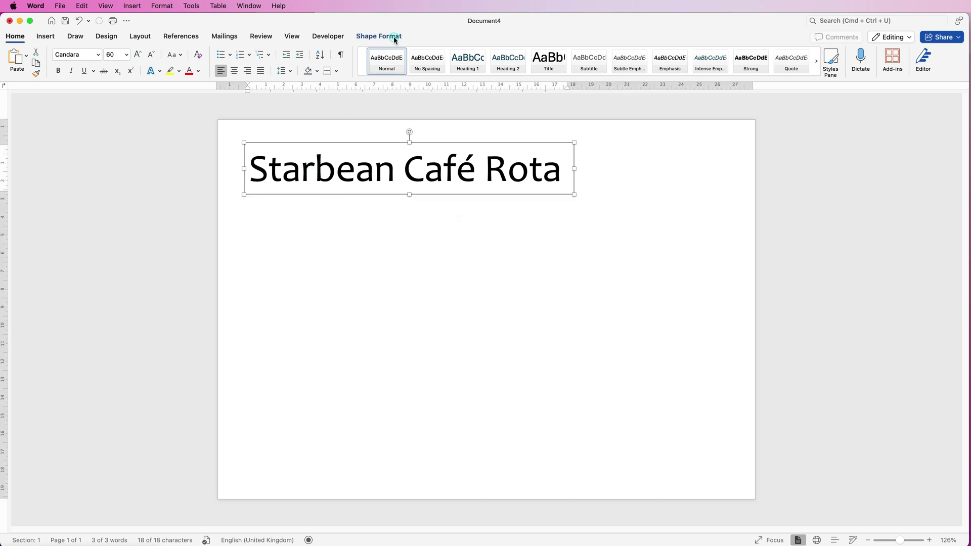
pyautogui.click(394, 37)
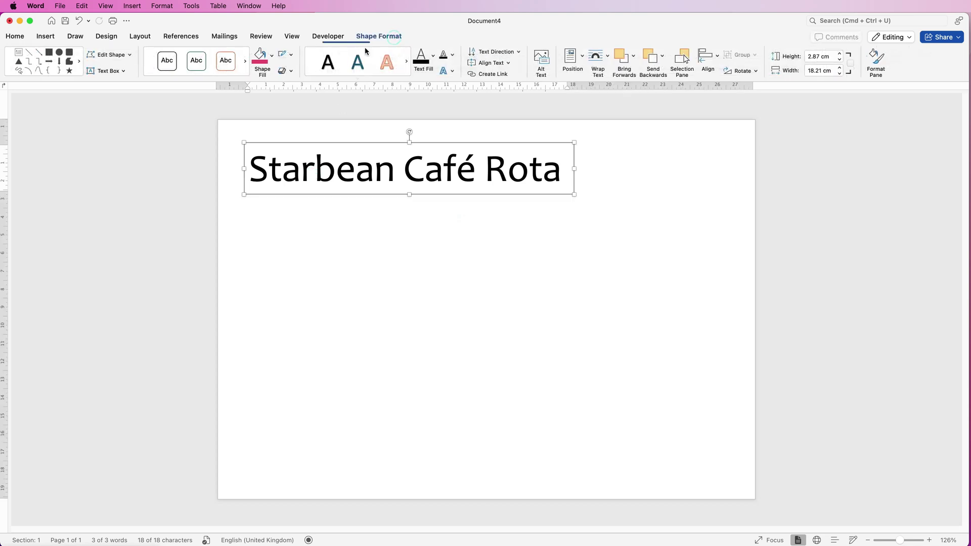
pyautogui.click(292, 56)
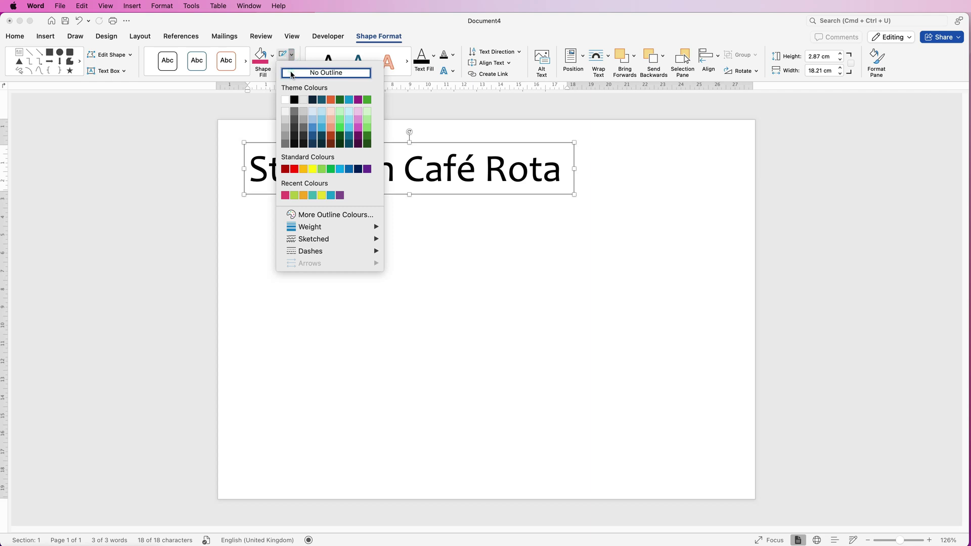
pyautogui.click(292, 72)
pyautogui.click(362, 228)
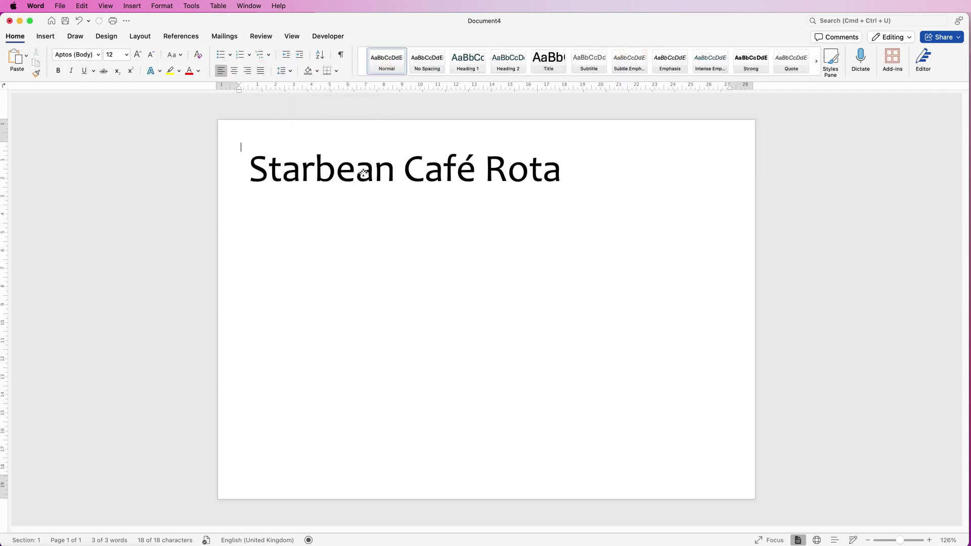
pyautogui.moveTo(364, 173); pyautogui.dragTo(341, 178)
# - Insert Coffee Logo.png from the Logos folder into the document
pyautogui.click(447, 226)
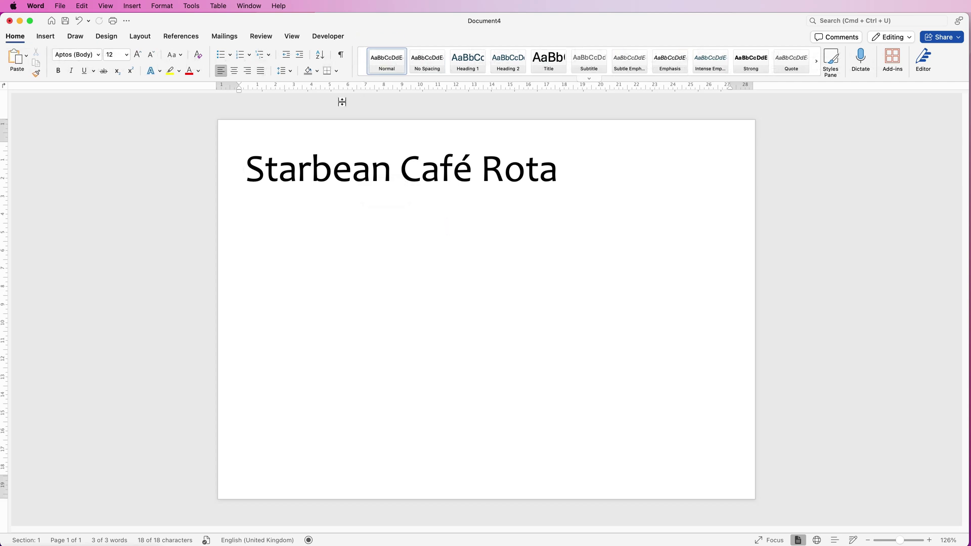
pyautogui.click(46, 36)
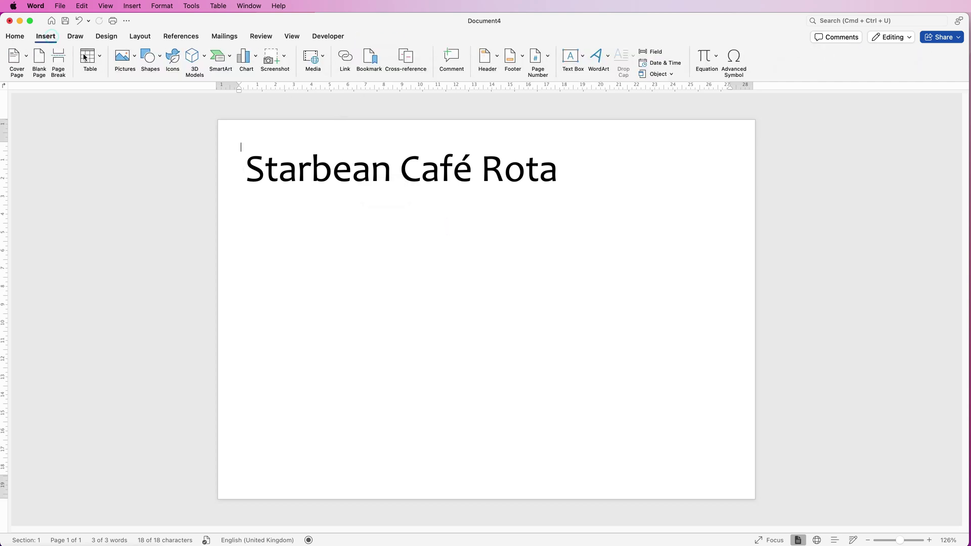
pyautogui.click(134, 58)
pyautogui.click(144, 85)
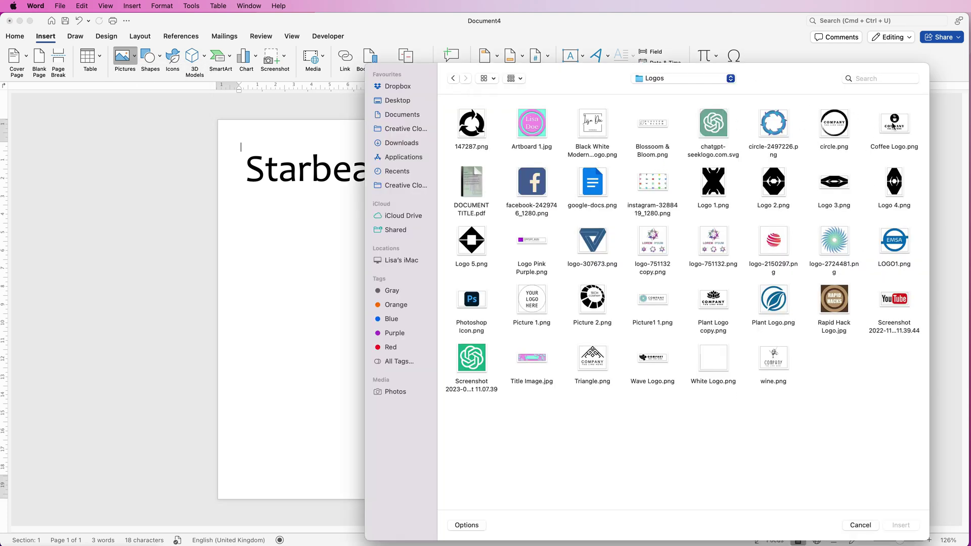
pyautogui.click(893, 125)
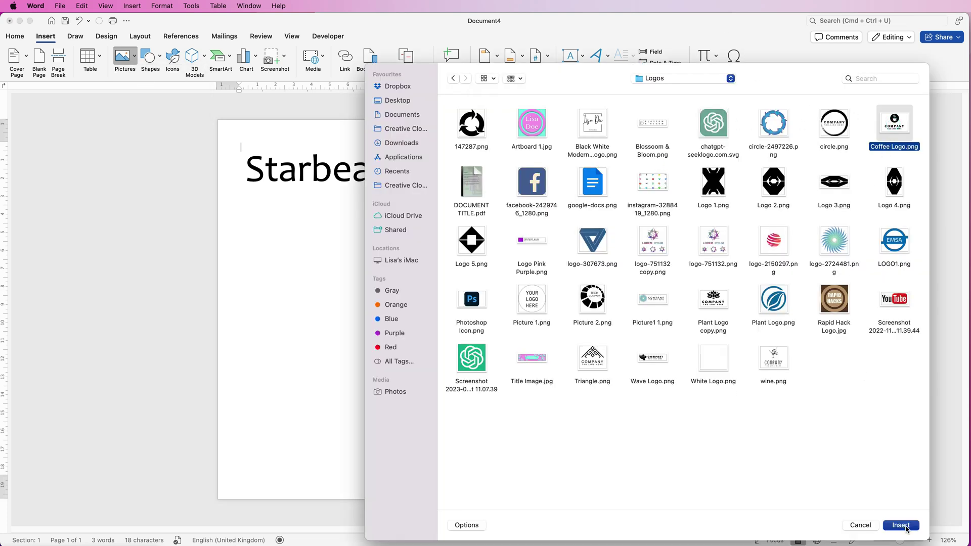
pyautogui.click(903, 526)
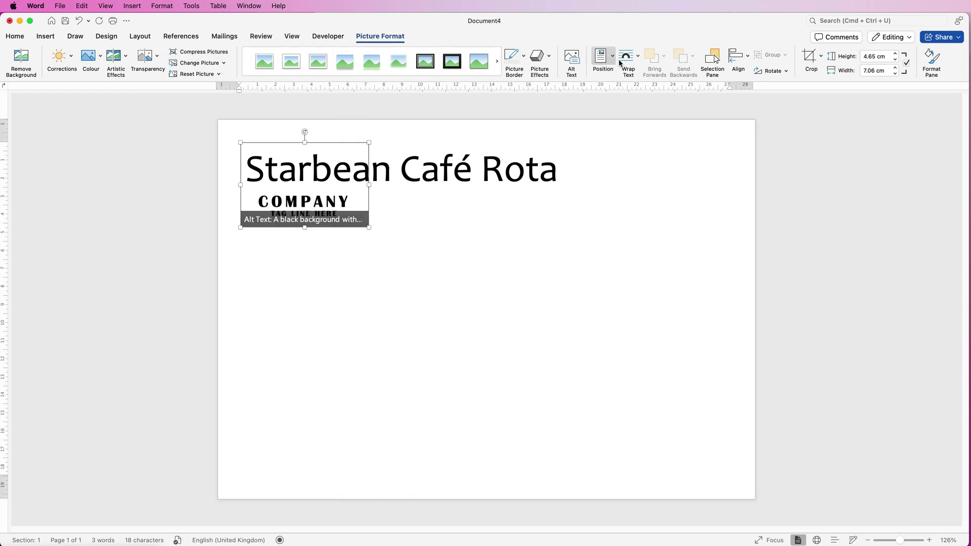
# - Float the logo in front of text, shrink it to 2.42 × 3.67 cm, and move it top right
pyautogui.click(638, 56)
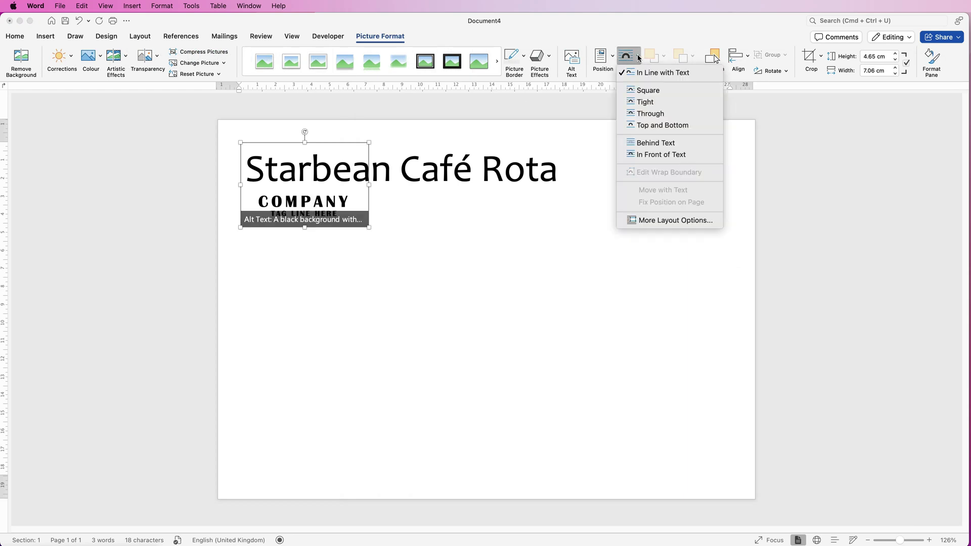
pyautogui.click(638, 155)
pyautogui.moveTo(299, 206); pyautogui.dragTo(664, 210)
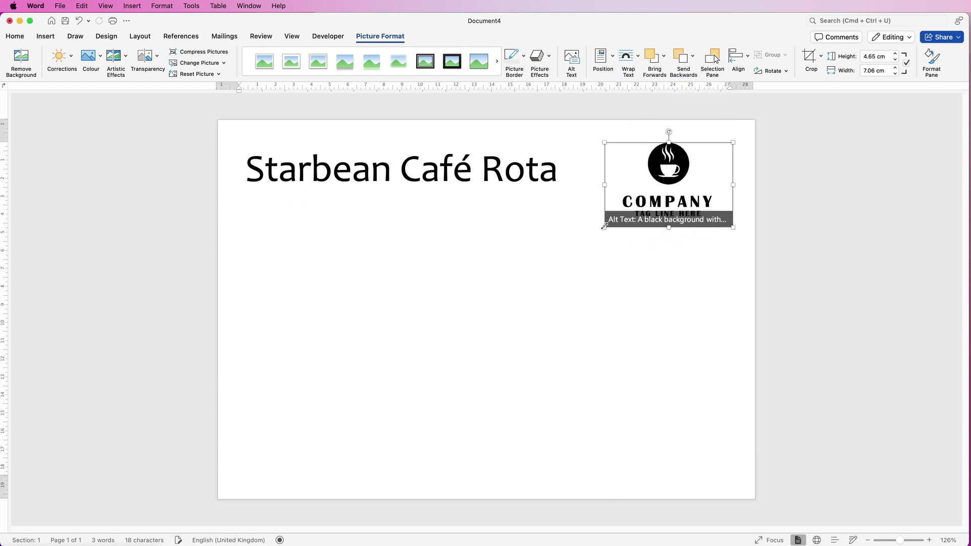
pyautogui.moveTo(605, 226); pyautogui.dragTo(666, 186)
pyautogui.moveTo(701, 158); pyautogui.dragTo(698, 161)
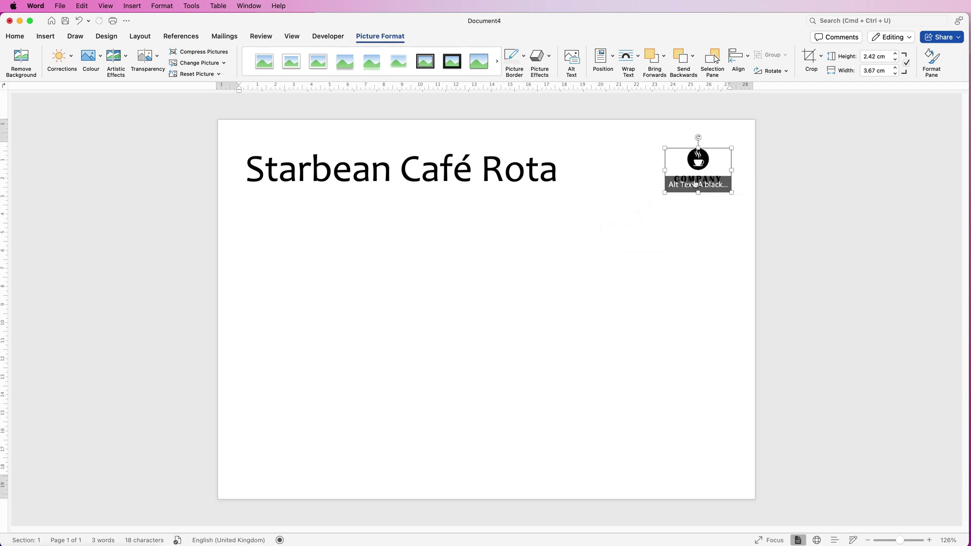
pyautogui.click(543, 222)
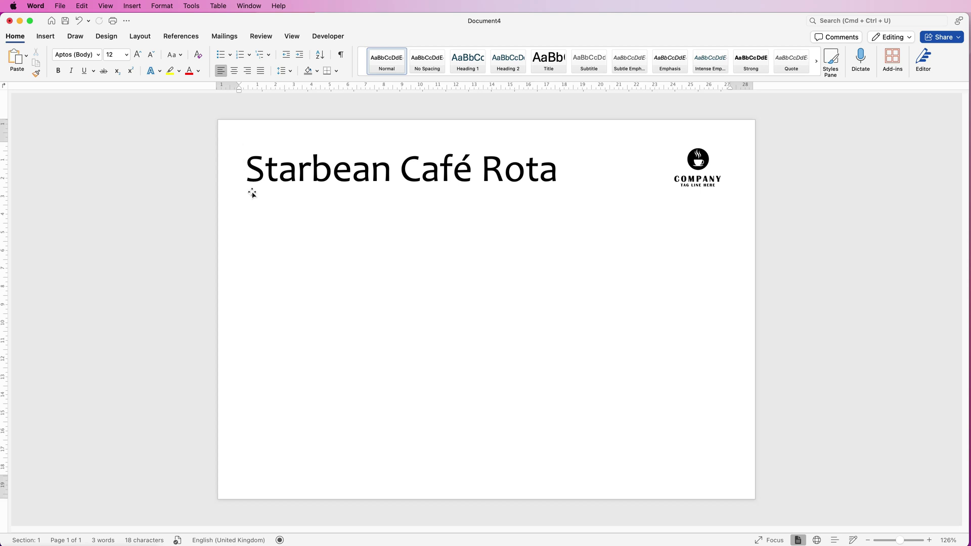
# - Add an empty line, drag the title and logo up to the page top, and place the cursor below
pyautogui.press('Return')
pyautogui.press('Return')
pyautogui.press('Return')
pyautogui.press('Return')
pyautogui.press('Return')
pyautogui.press('Return')
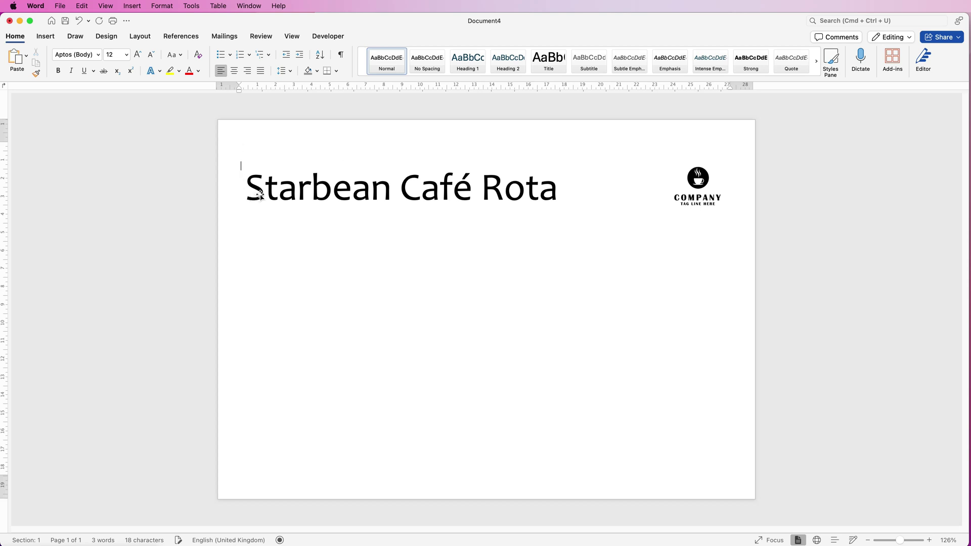
pyautogui.moveTo(311, 229); pyautogui.dragTo(335, 175)
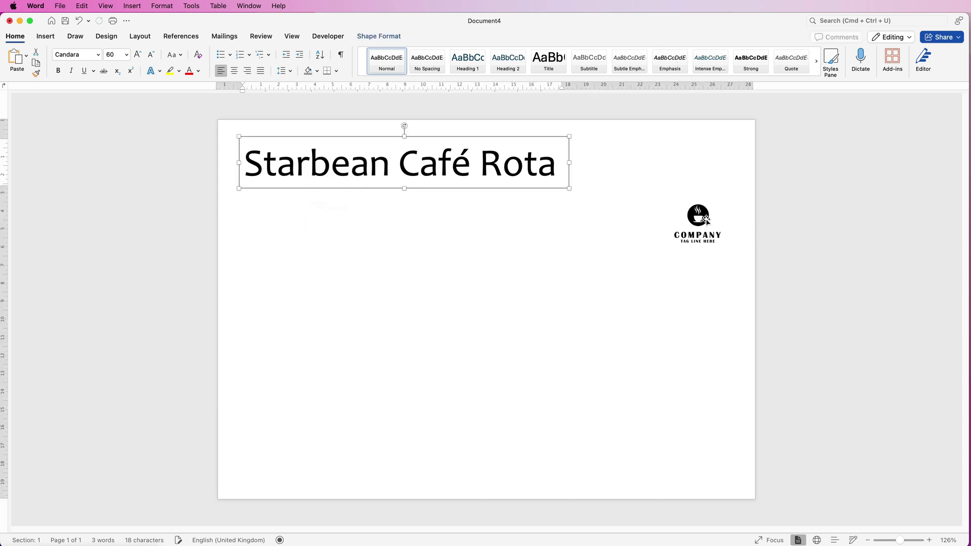
pyautogui.moveTo(704, 221); pyautogui.dragTo(704, 162)
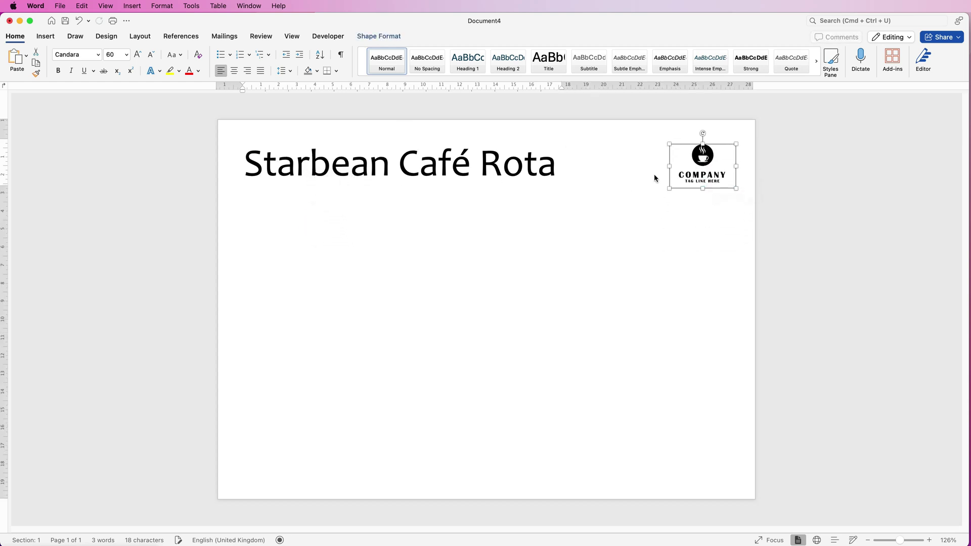
pyautogui.click(260, 212)
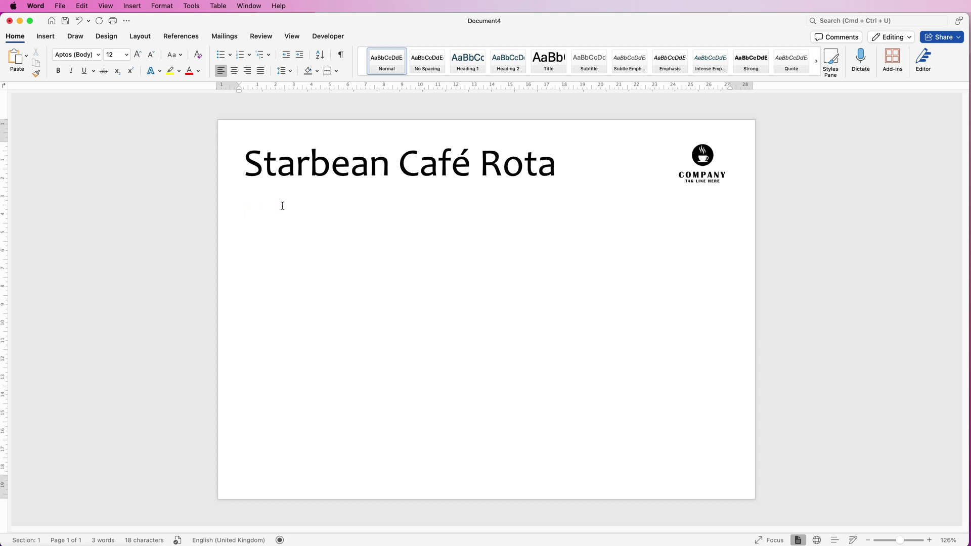
# - Draw a rounded rectangle below the title and round its corners fully into a pill
pyautogui.click(46, 37)
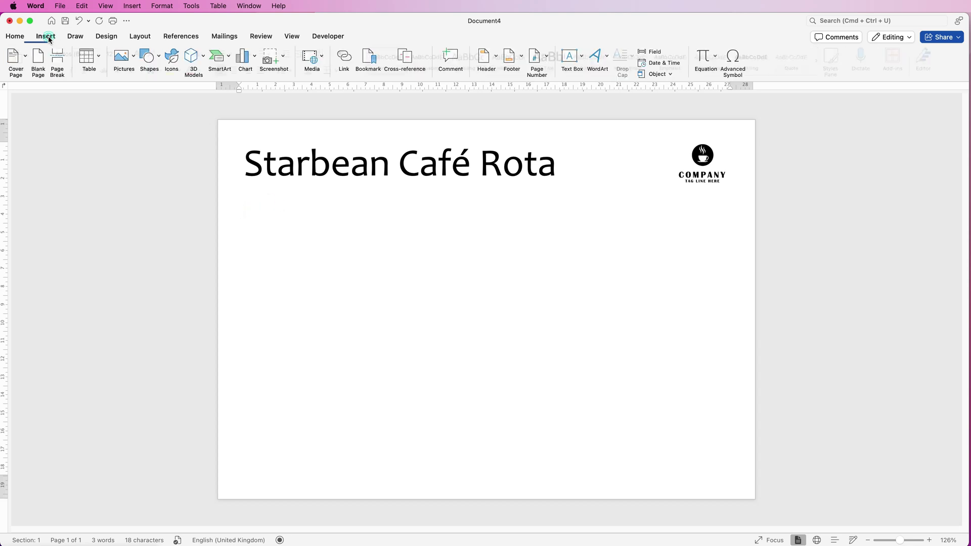
pyautogui.click(161, 60)
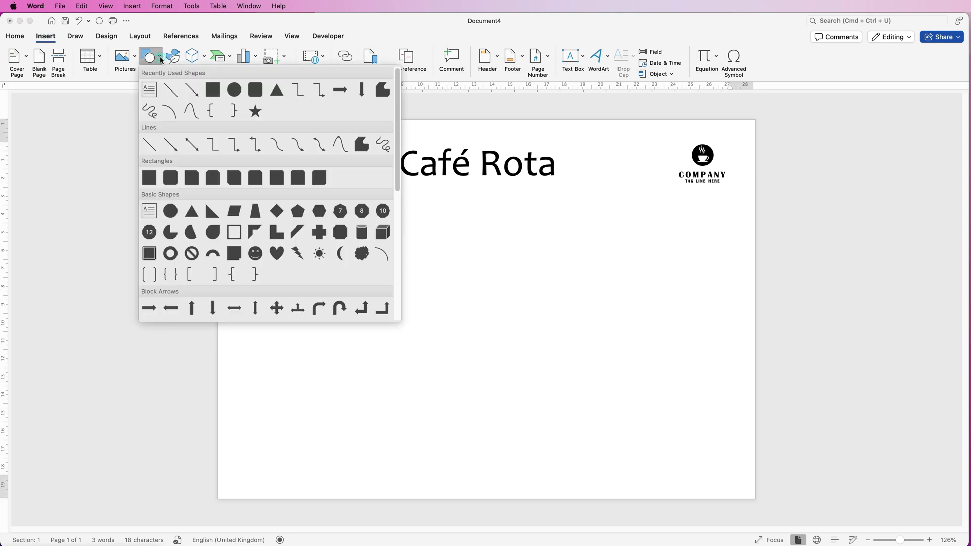
pyautogui.click(170, 179)
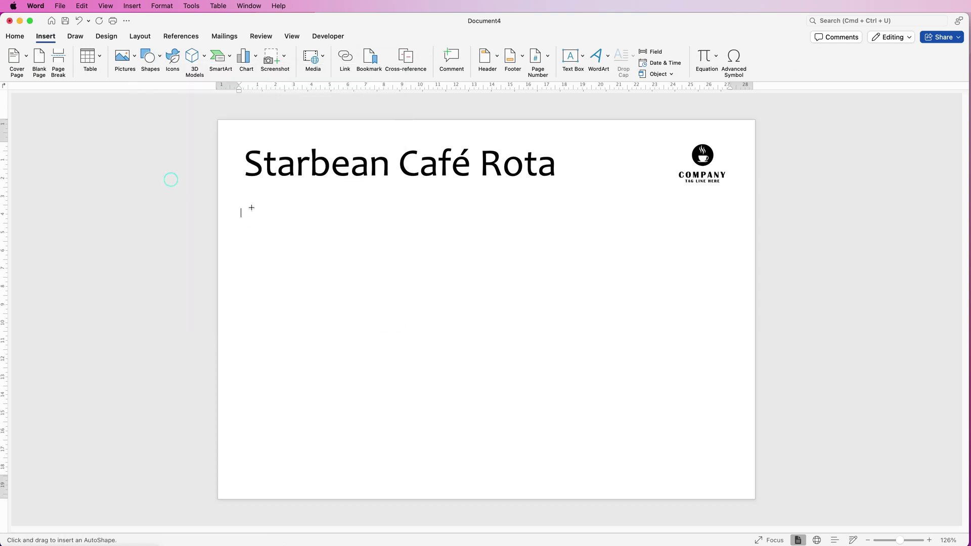
pyautogui.moveTo(246, 192); pyautogui.dragTo(321, 208)
pyautogui.scroll(5, 322, 208)
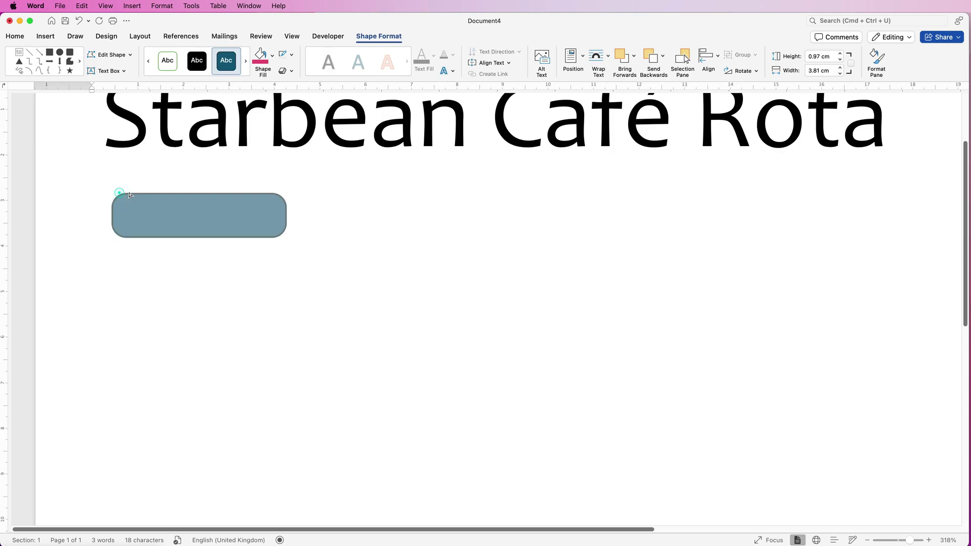
pyautogui.click(119, 192)
pyautogui.moveTo(145, 196); pyautogui.dragTo(117, 197)
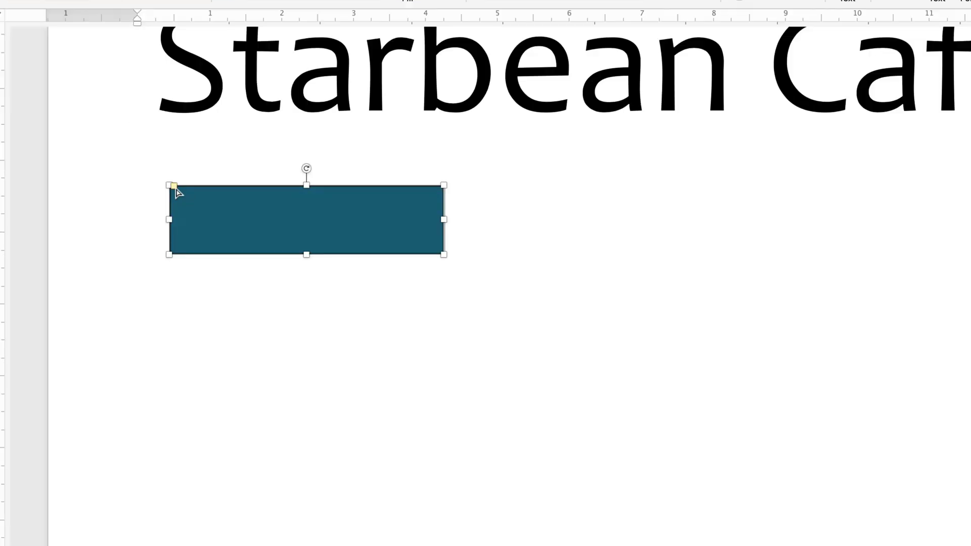
pyautogui.moveTo(174, 188); pyautogui.dragTo(215, 186)
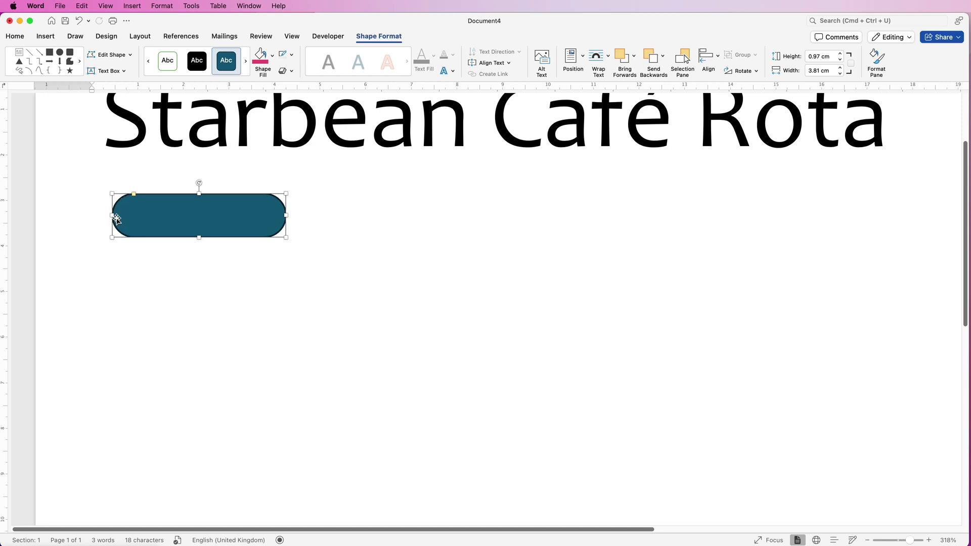
# - Remove the pill's outline and fill it with purple
pyautogui.click(292, 56)
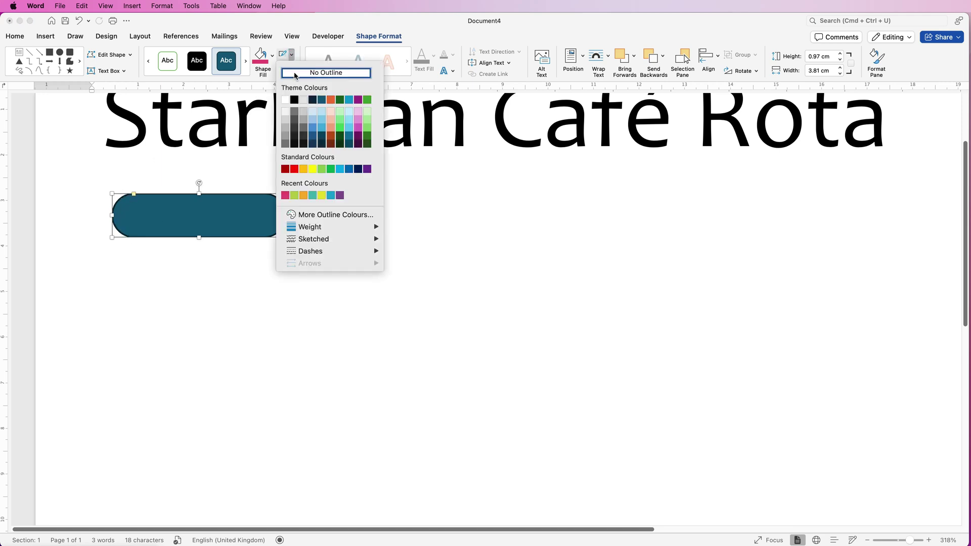
pyautogui.click(296, 74)
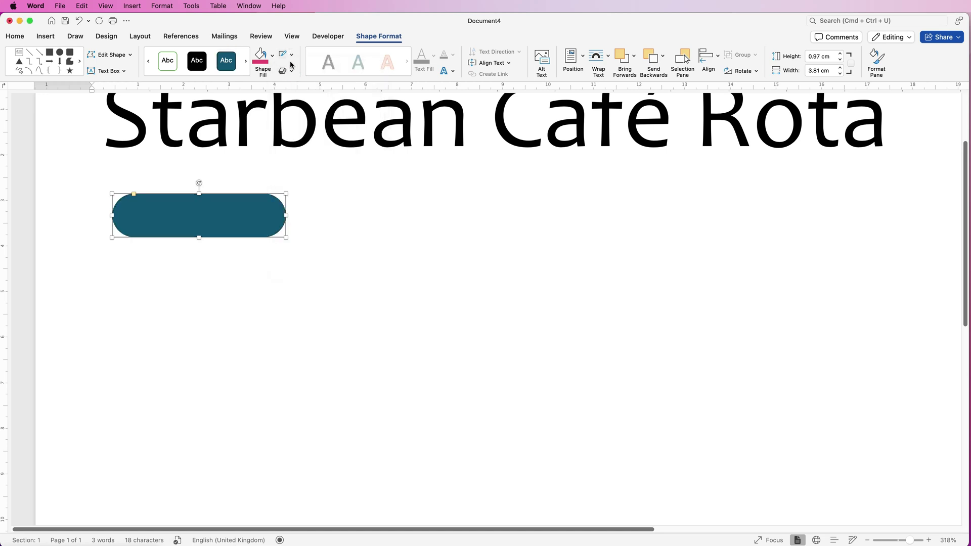
pyautogui.click(272, 59)
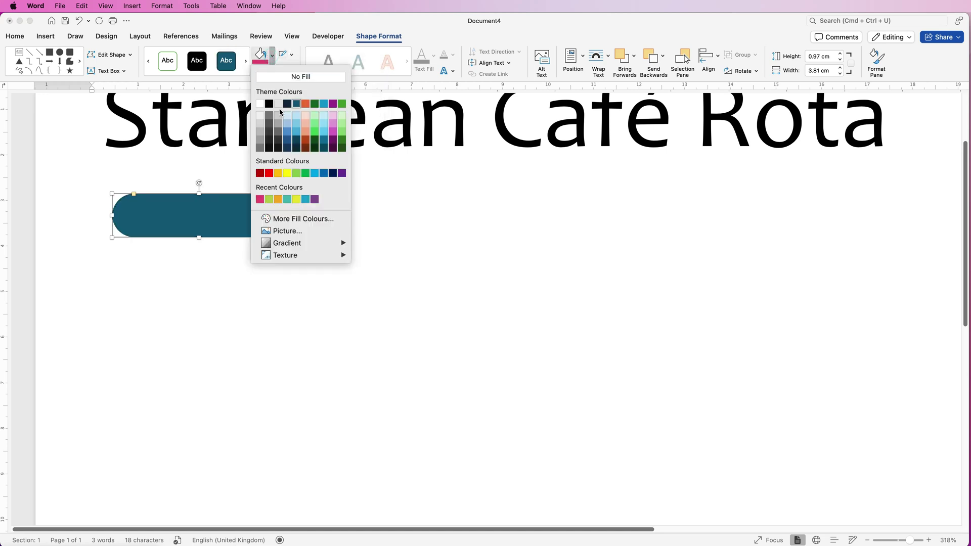
pyautogui.click(291, 218)
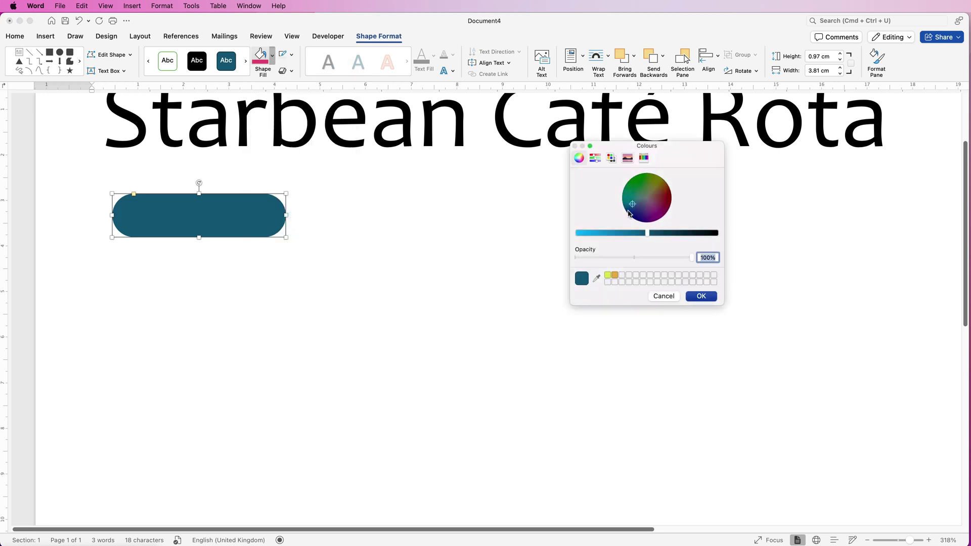
pyautogui.moveTo(647, 233); pyautogui.dragTo(592, 233)
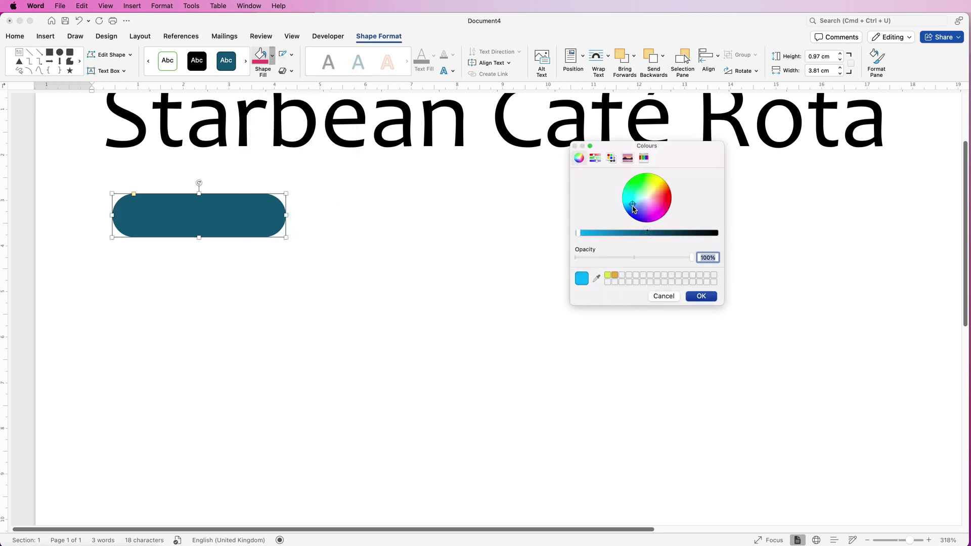
pyautogui.moveTo(634, 208)
pyautogui.mouseDown()
pyautogui.moveTo(656, 209)
pyautogui.moveTo(654, 188)
pyautogui.moveTo(640, 201)
pyautogui.mouseUp()
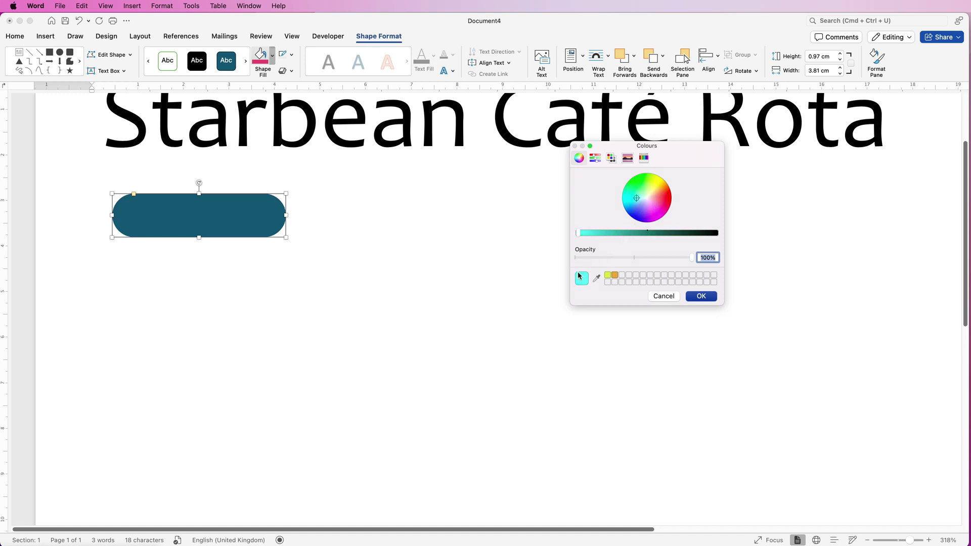
pyautogui.click(657, 296)
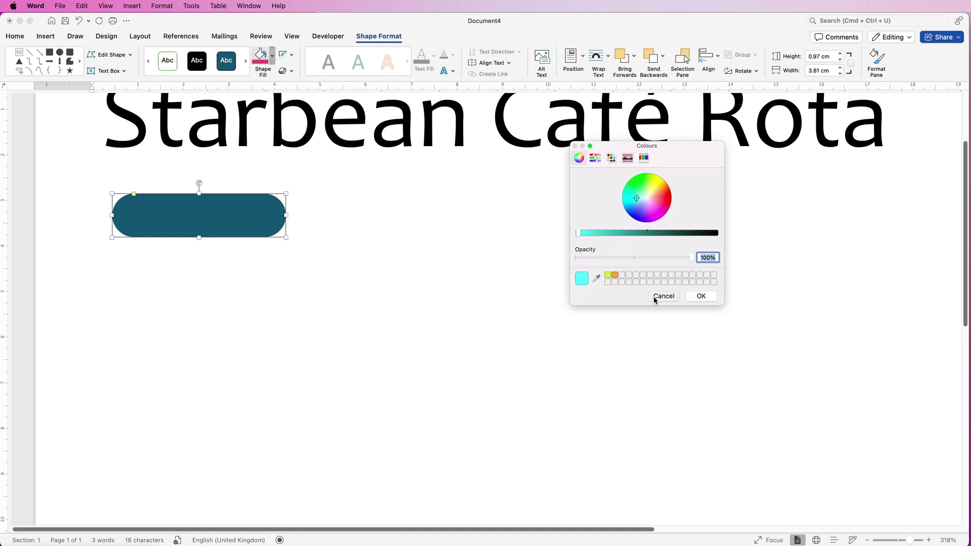
pyautogui.click(272, 56)
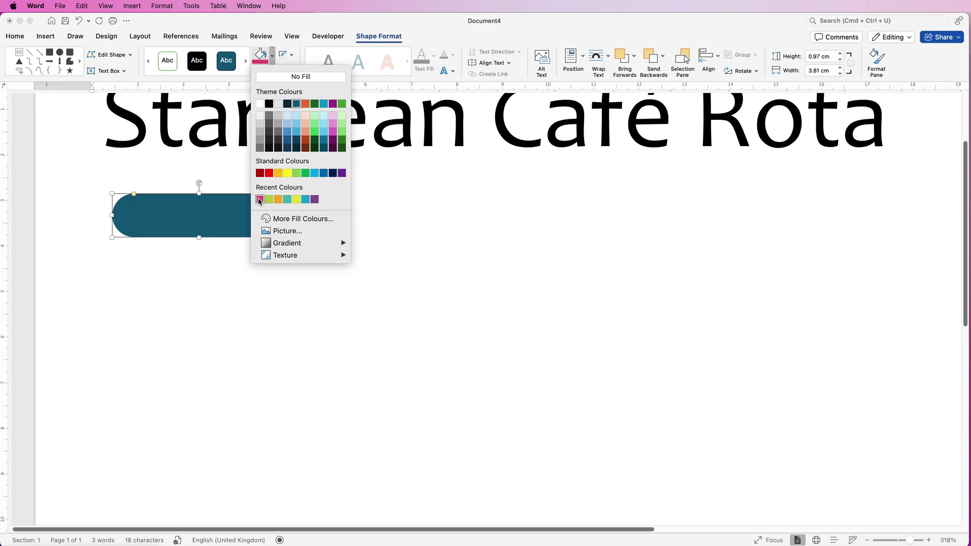
pyautogui.click(314, 199)
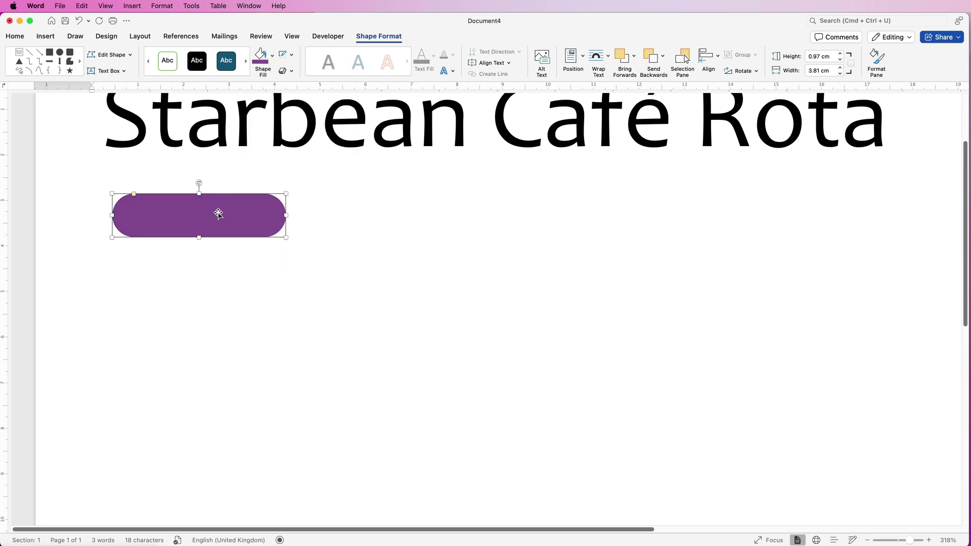
# - Draw a text box on the pill and type a staff member's name at 12 pt
pyautogui.click(44, 37)
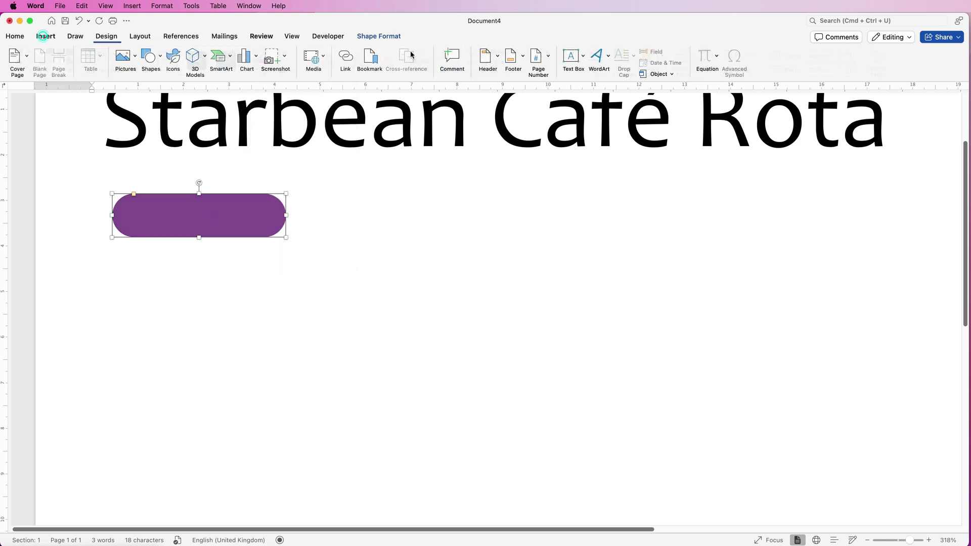
pyautogui.click(582, 57)
pyautogui.click(590, 73)
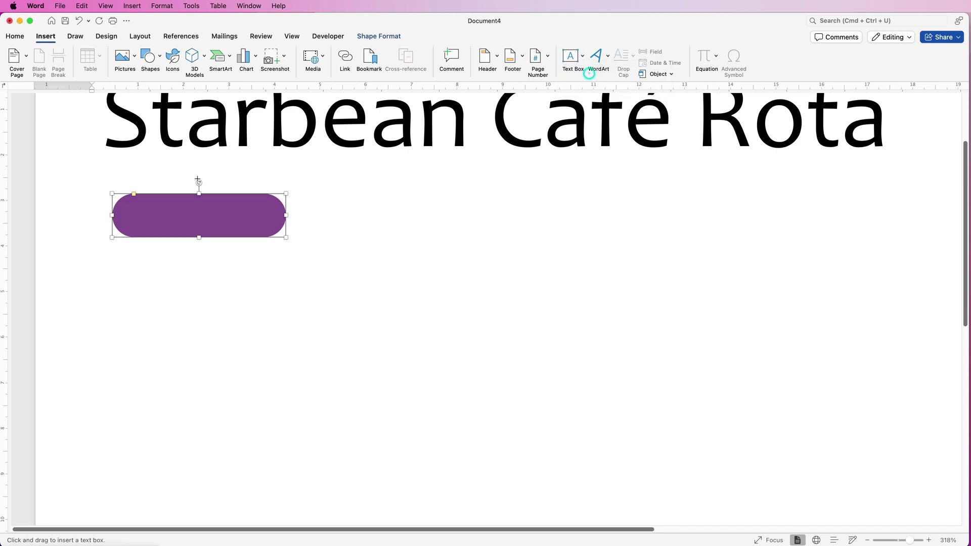
pyautogui.moveTo(127, 201); pyautogui.dragTo(129, 224)
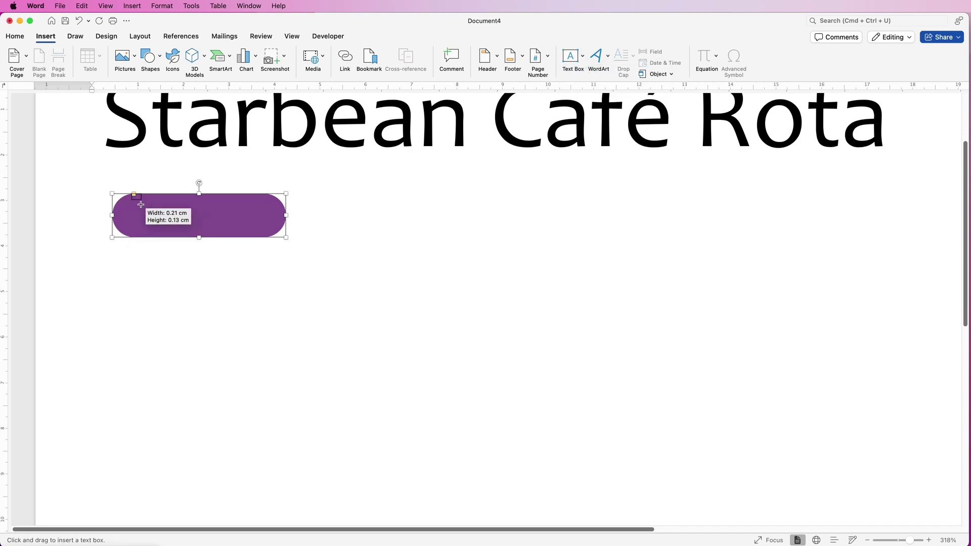
pyautogui.moveTo(140, 204); pyautogui.dragTo(265, 234)
pyautogui.write('Lisa Doe')
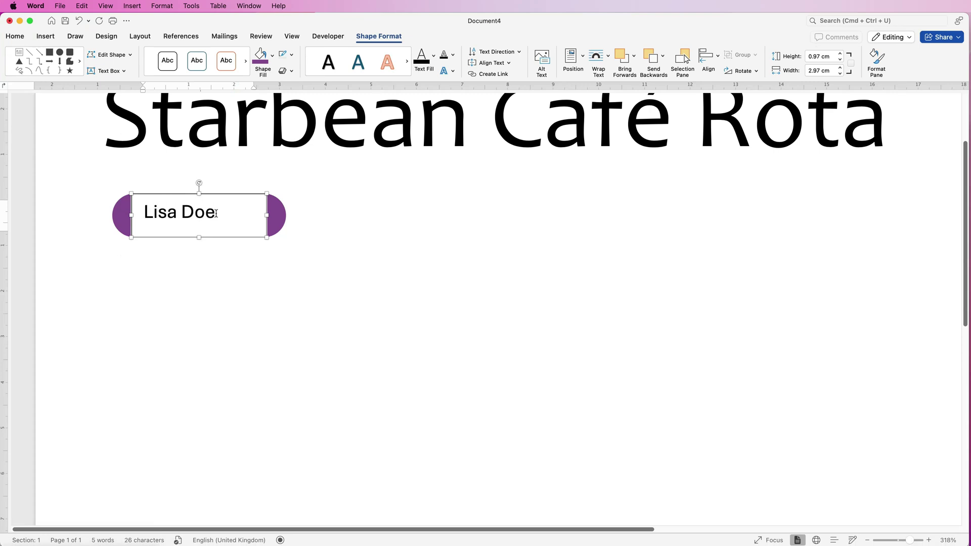
pyautogui.moveTo(215, 214); pyautogui.dragTo(166, 211)
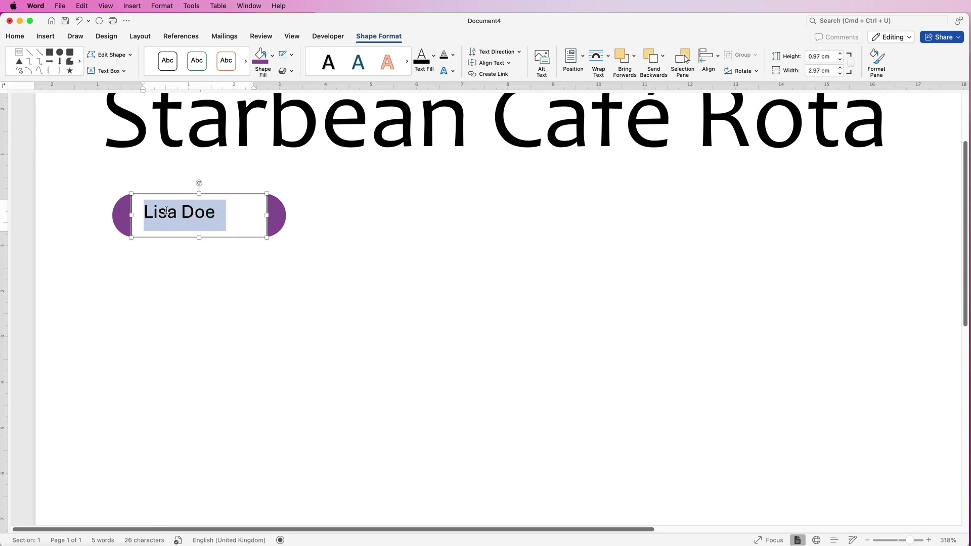
pyautogui.click(15, 39)
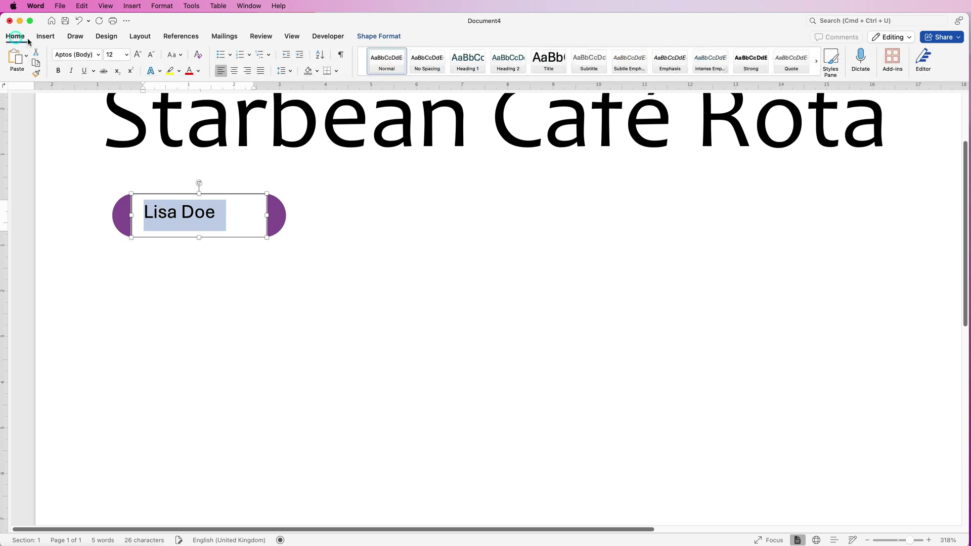
pyautogui.click(126, 55)
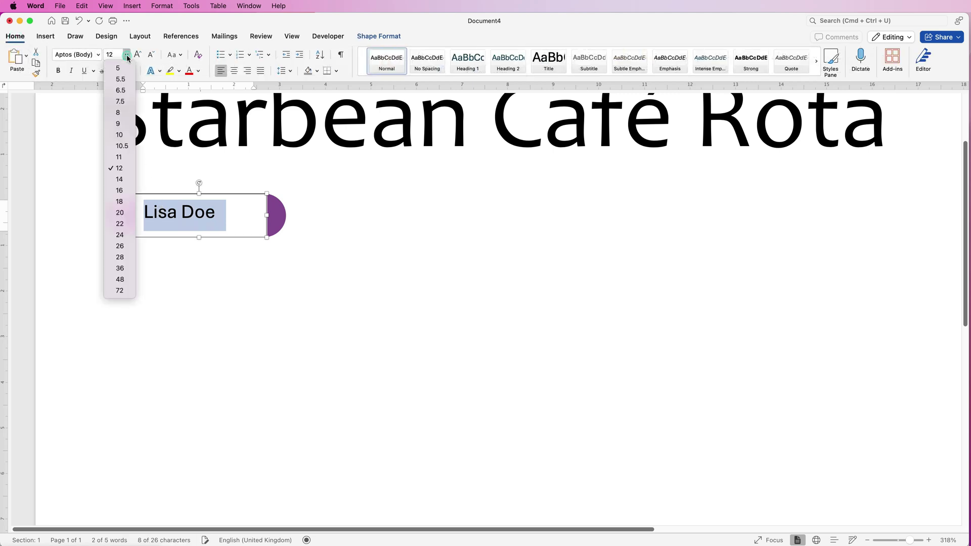
pyautogui.click(118, 168)
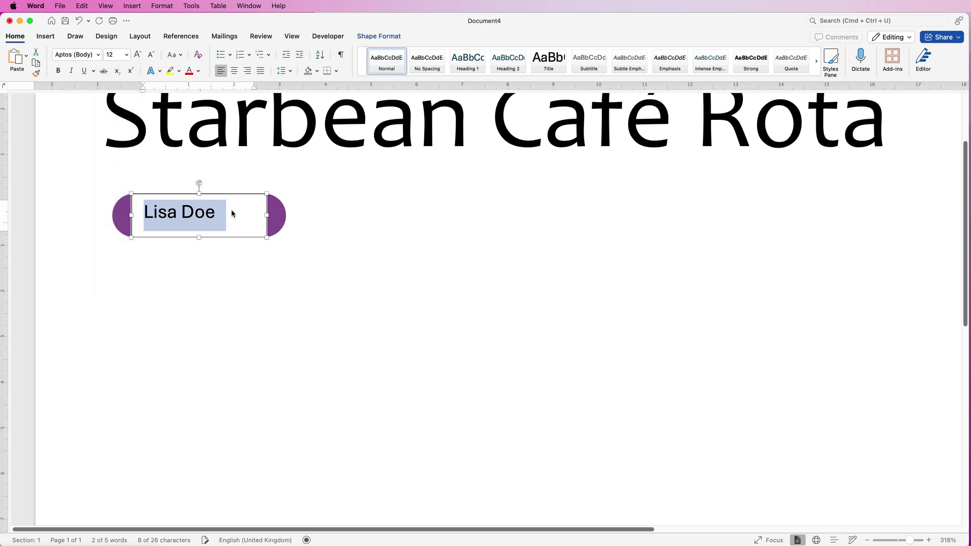
pyautogui.click(308, 217)
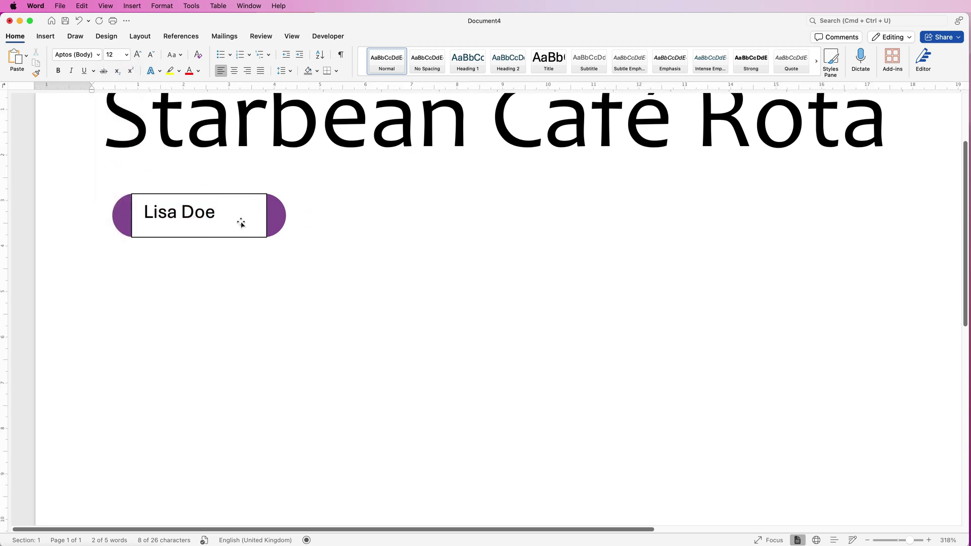
# - Set the name text box to No Outline and No Fill
pyautogui.click(239, 218)
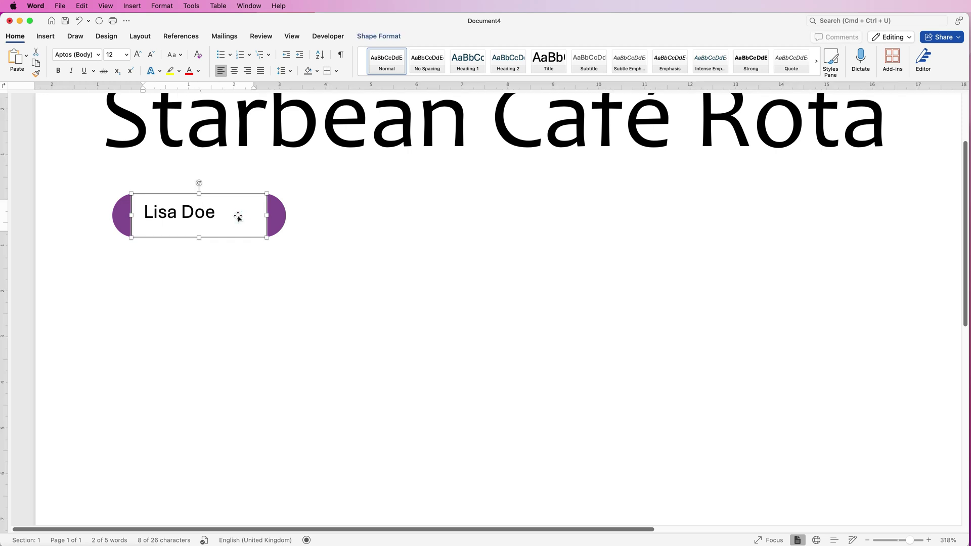
pyautogui.click(366, 38)
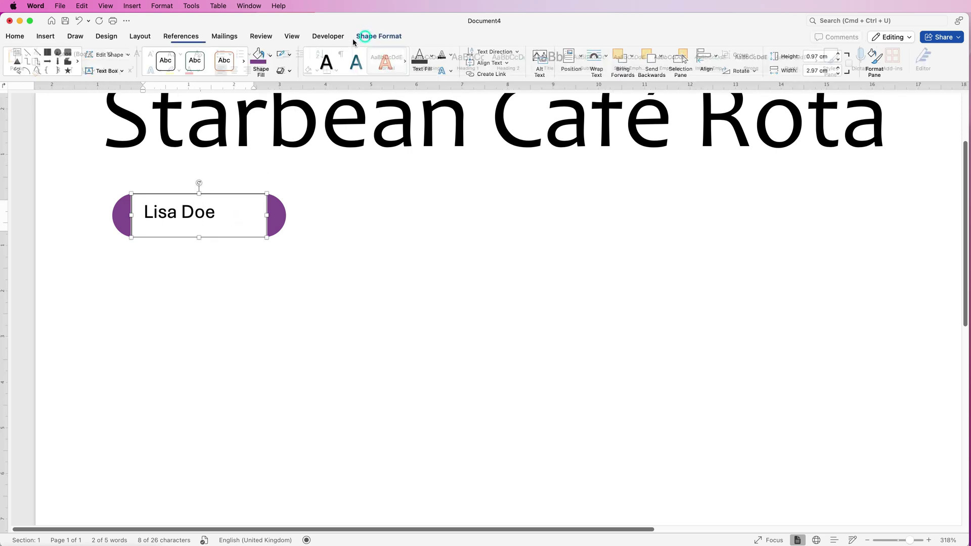
pyautogui.click(292, 56)
pyautogui.click(292, 73)
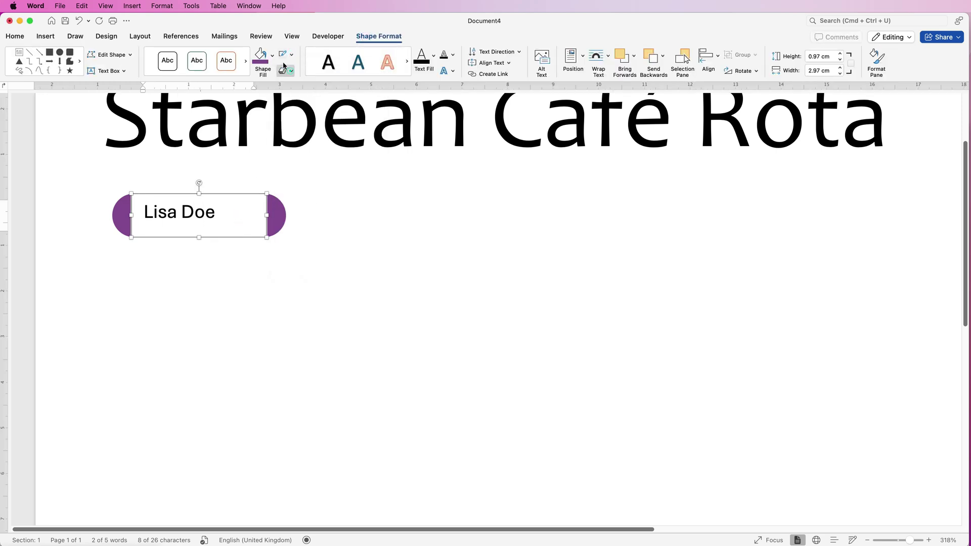
pyautogui.click(272, 56)
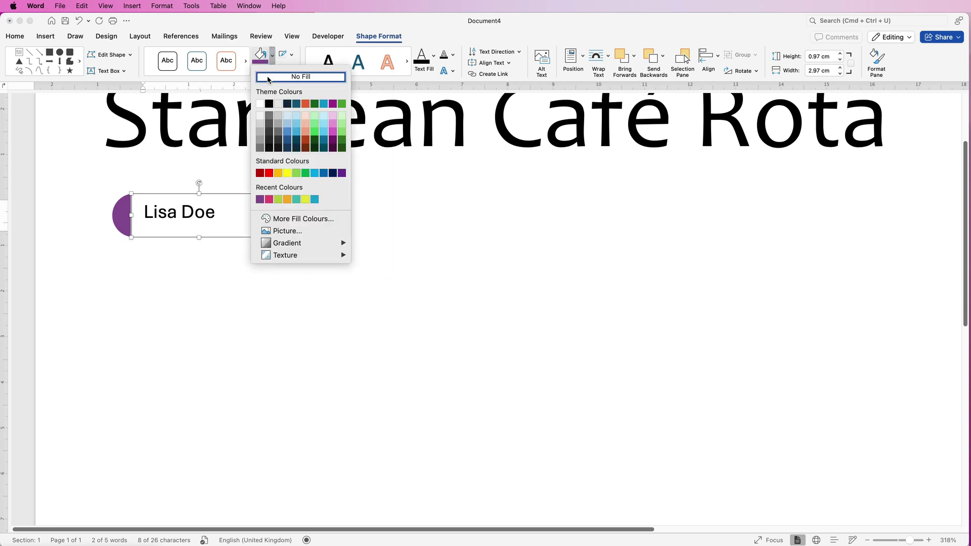
pyautogui.click(268, 77)
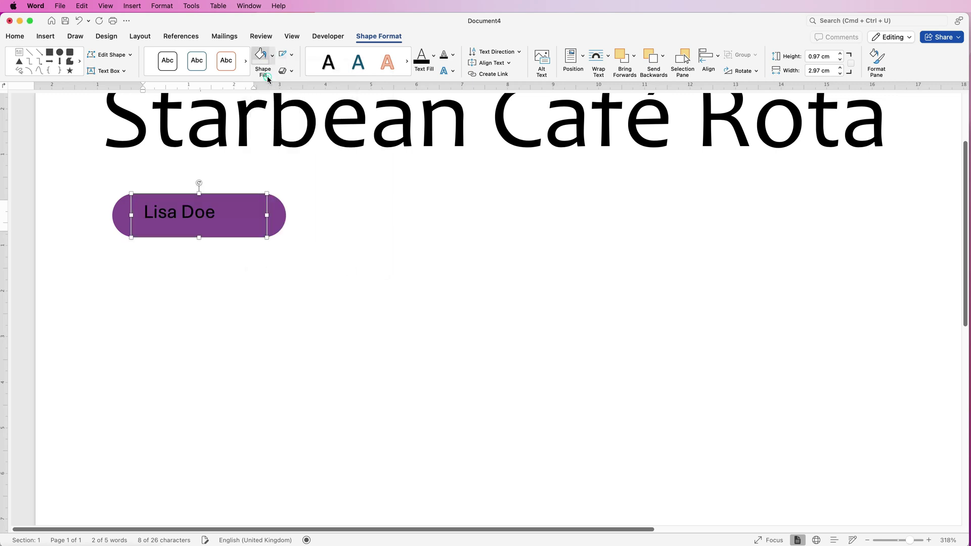
# - Centre the name, shrink its box to about 2.15 × 0.71 cm, and narrow the pill to 3.59 cm
pyautogui.click(15, 36)
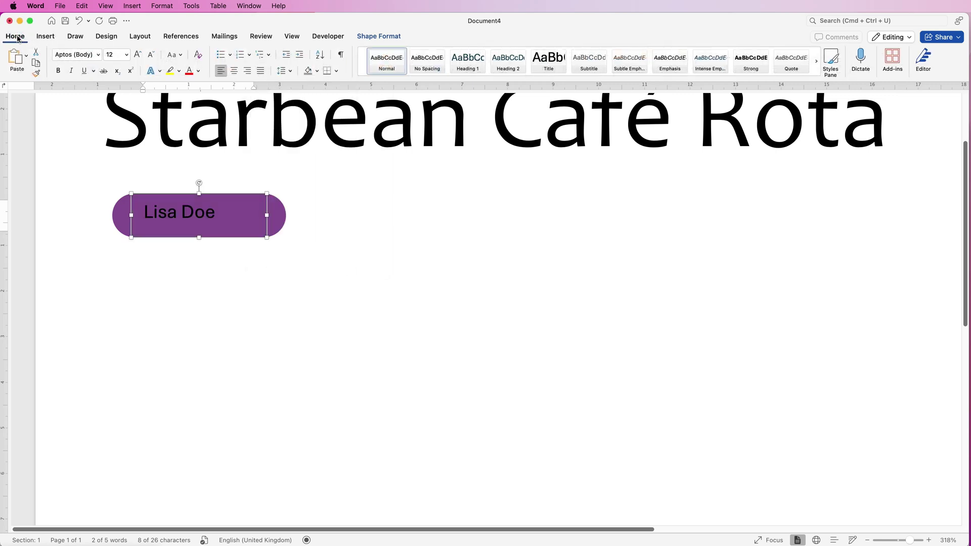
pyautogui.click(235, 72)
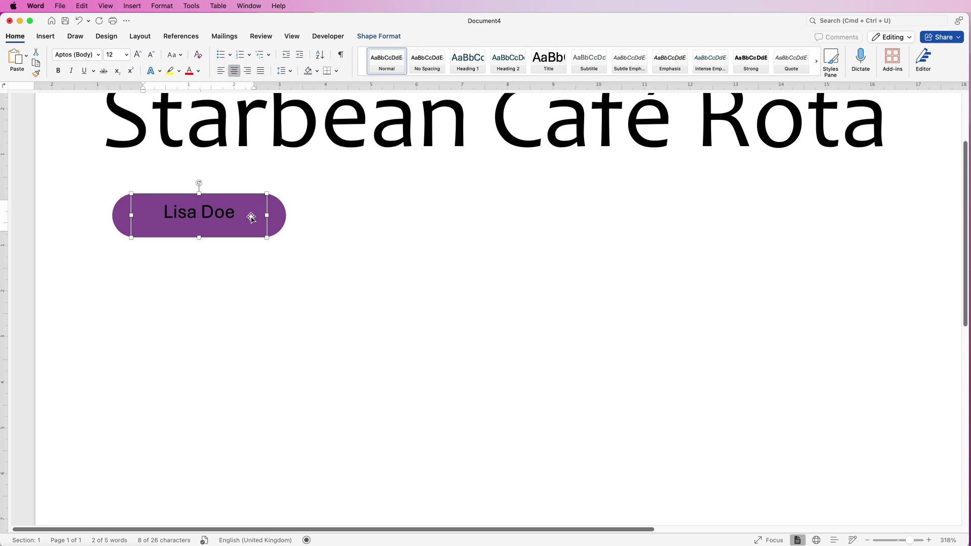
pyautogui.moveTo(199, 238); pyautogui.dragTo(202, 226)
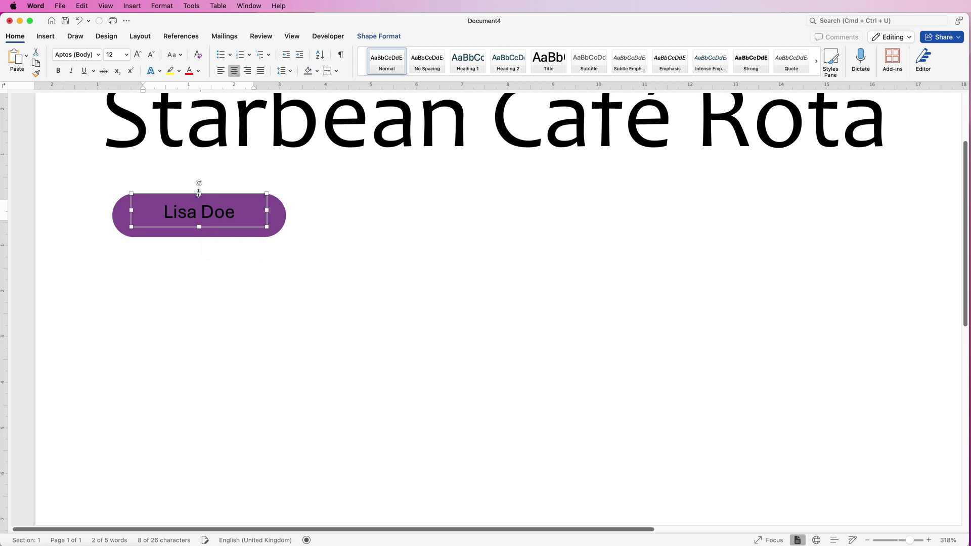
pyautogui.moveTo(198, 194); pyautogui.dragTo(198, 194)
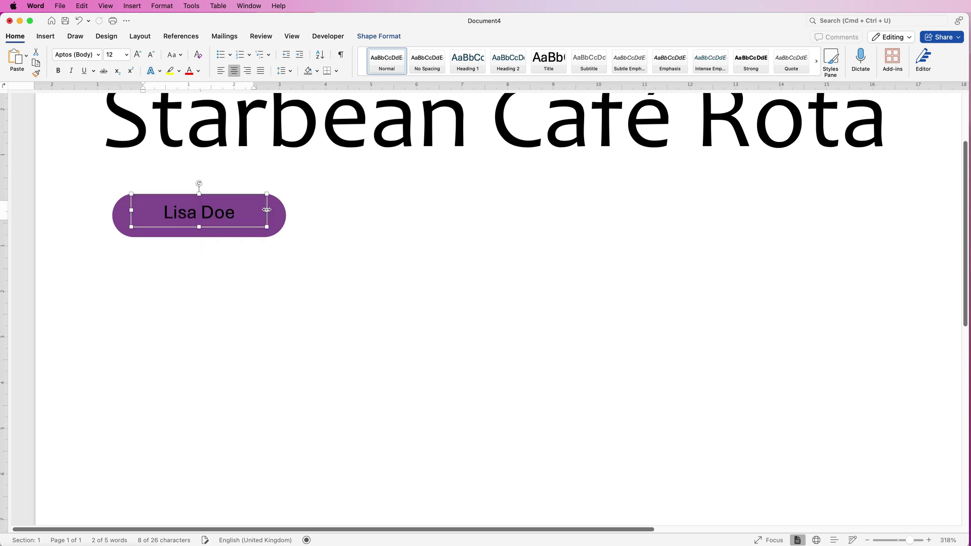
pyautogui.moveTo(258, 210); pyautogui.dragTo(211, 213)
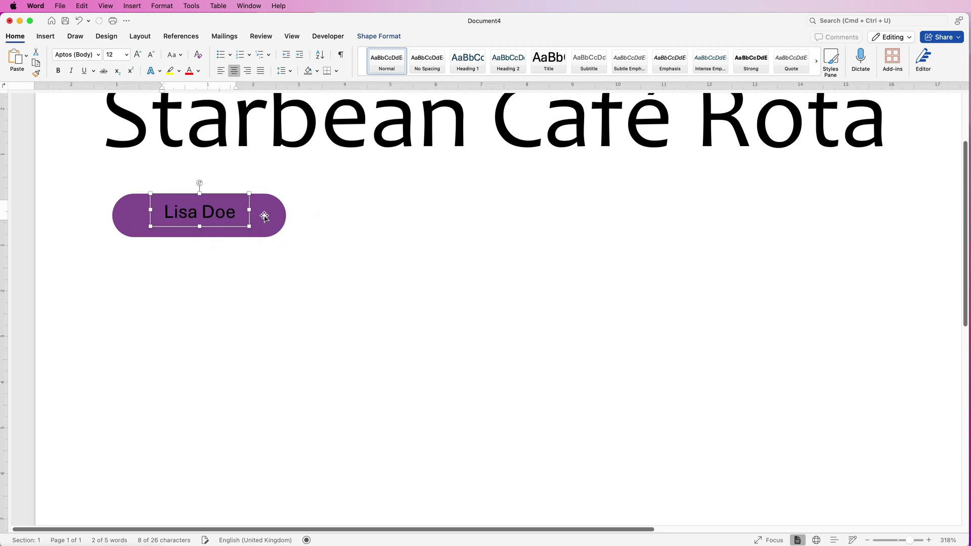
pyautogui.click(261, 215)
pyautogui.moveTo(284, 215); pyautogui.dragTo(213, 219)
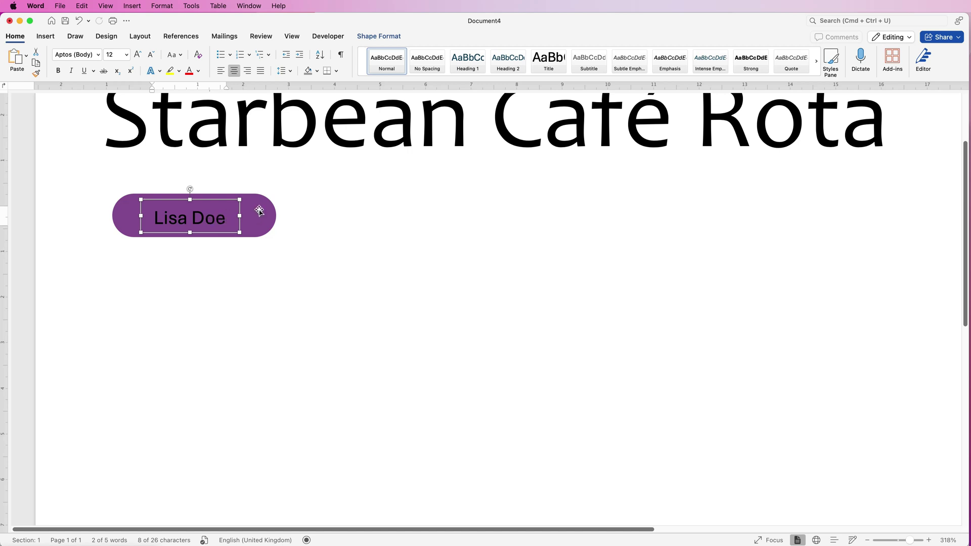
# - Align the name text box to the centre and middle of the purple pill
pyautogui.click(259, 211)
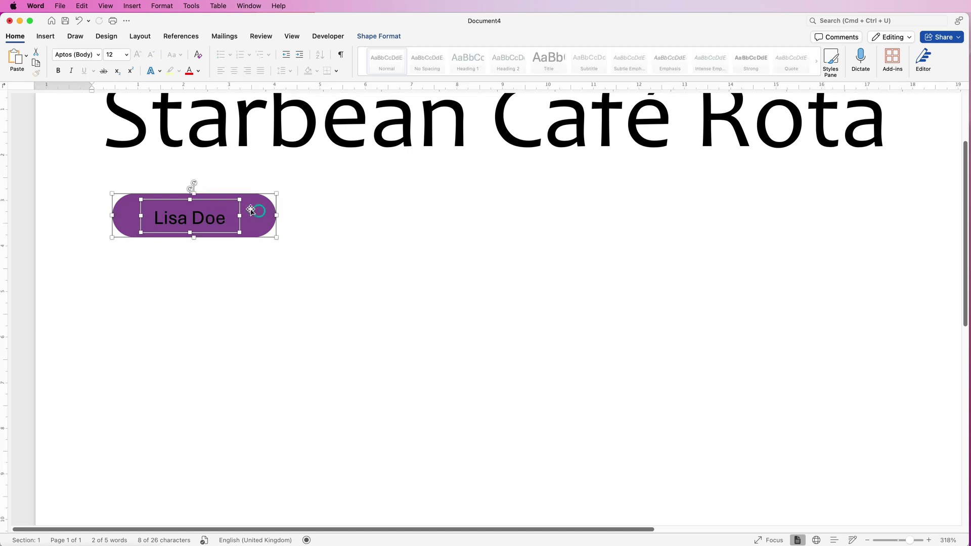
pyautogui.click(368, 36)
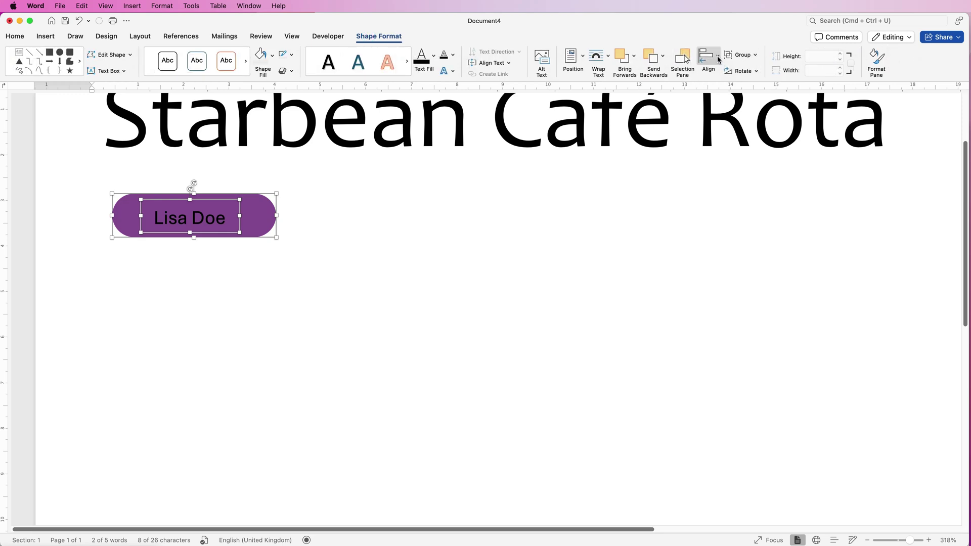
pyautogui.click(718, 59)
pyautogui.click(723, 96)
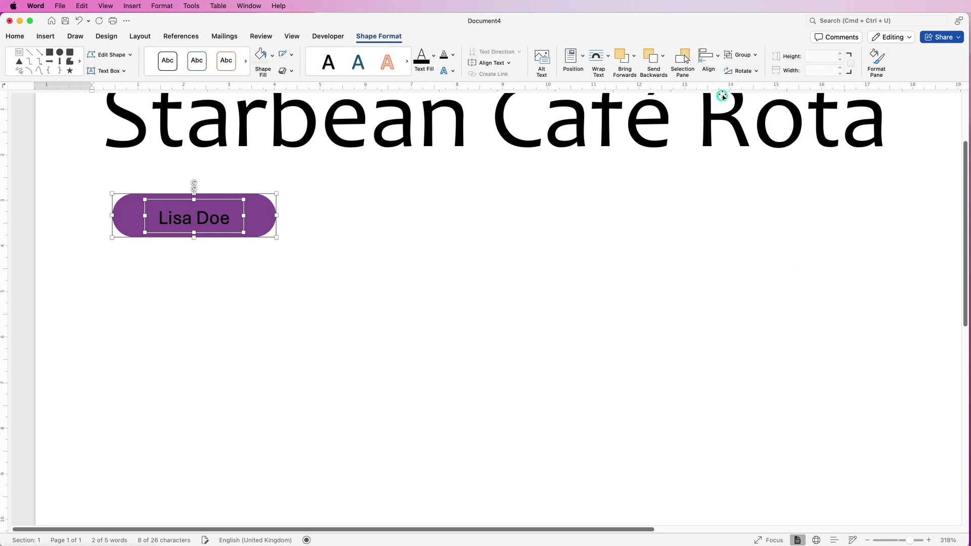
pyautogui.click(717, 57)
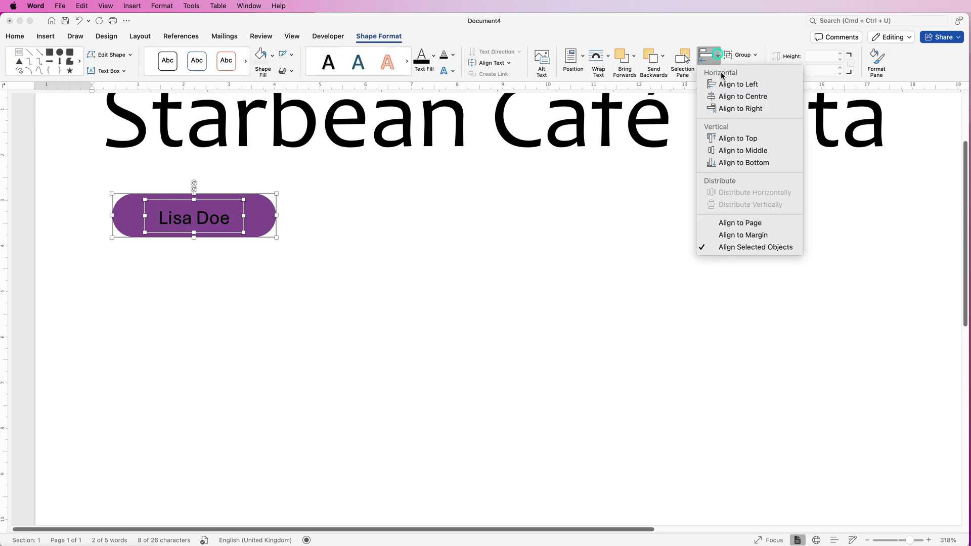
pyautogui.click(724, 151)
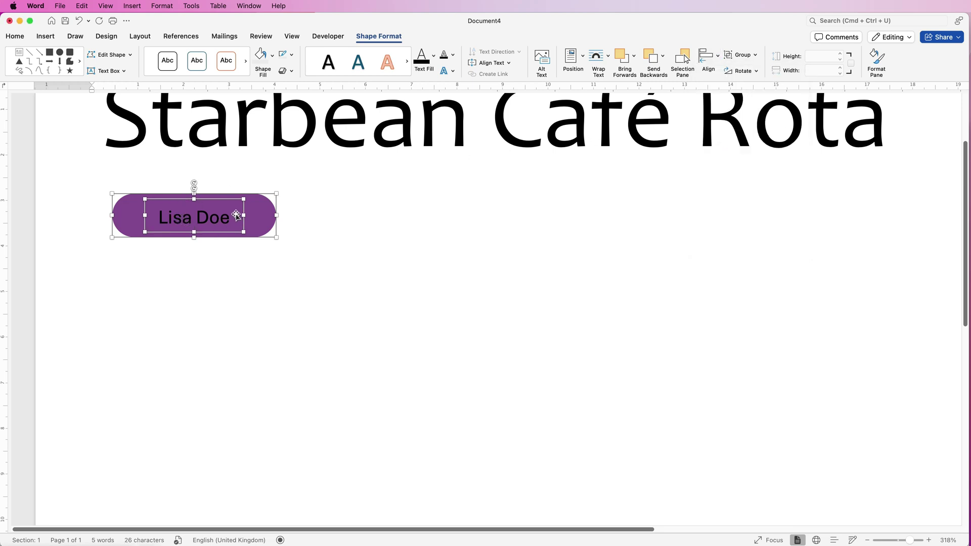
pyautogui.click(300, 215)
pyautogui.click(203, 217)
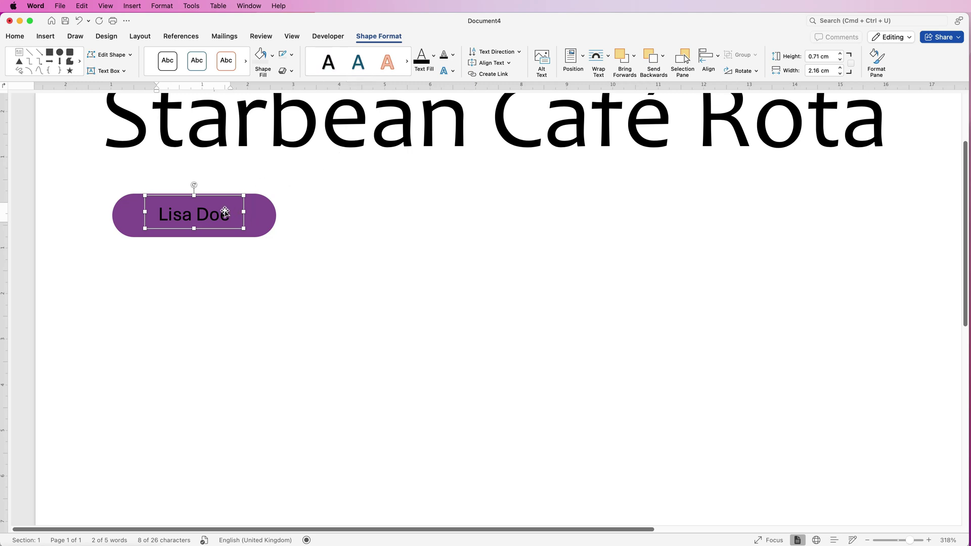
# - Group the purple pill and its name text box into one tag and reposition it
pyautogui.keyDown('shift'); pyautogui.click(262, 216); pyautogui.keyUp('shift')
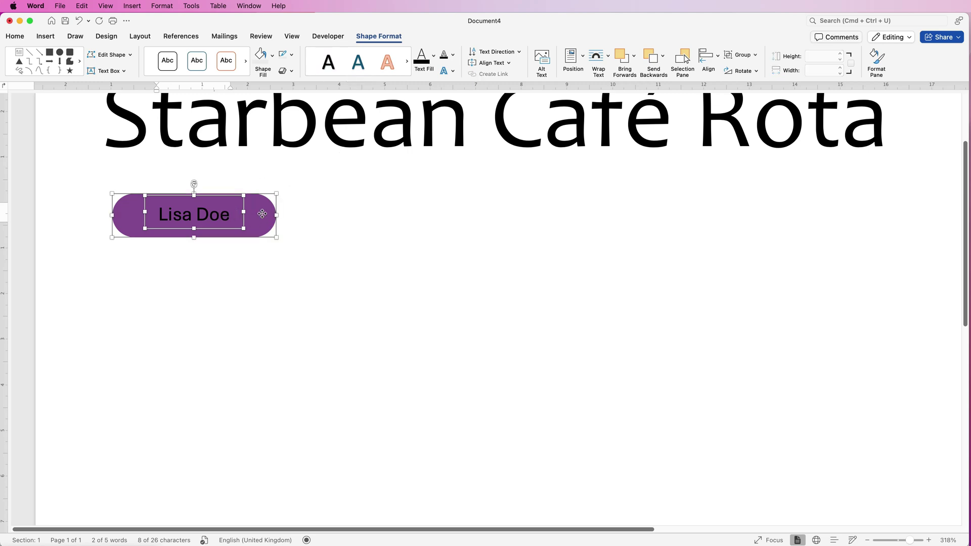
pyautogui.click(755, 55)
pyautogui.click(751, 70)
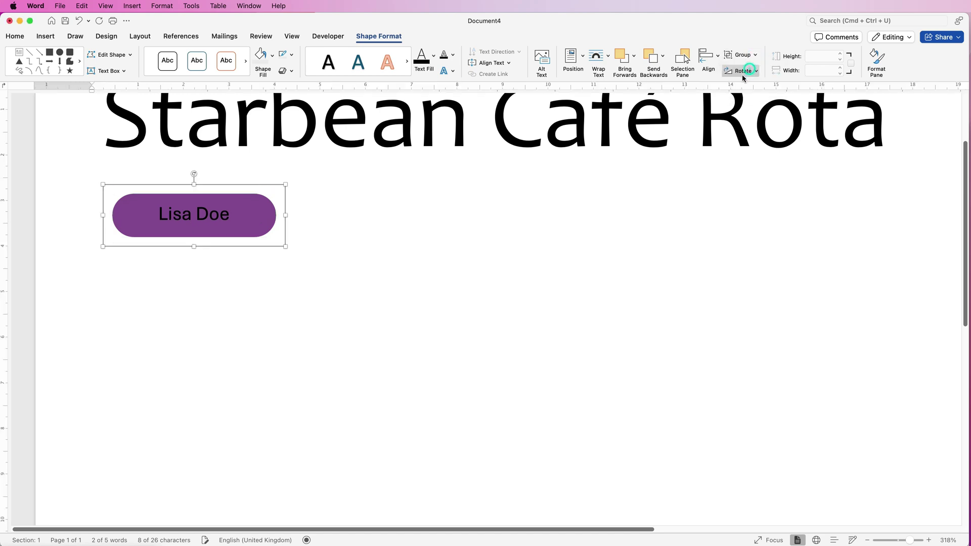
pyautogui.moveTo(212, 216)
pyautogui.mouseDown()
pyautogui.moveTo(216, 253)
pyautogui.moveTo(245, 225)
pyautogui.moveTo(222, 225)
pyautogui.mouseUp()
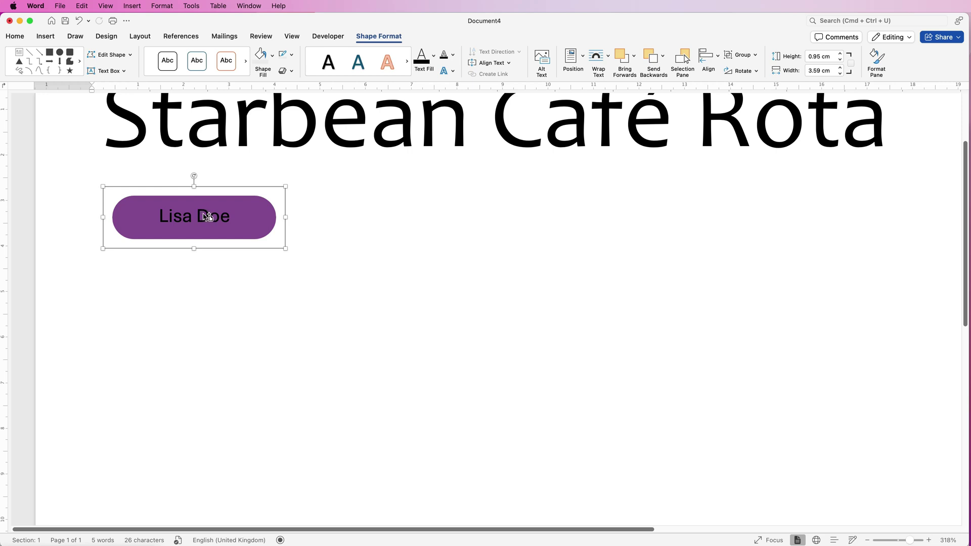
# - Duplicate the tag along the row until seven tags sit beneath the title
pyautogui.moveTo(204, 214); pyautogui.dragTo(718, 235)
pyautogui.scroll(-5, 501, 220)
pyautogui.moveTo(495, 210); pyautogui.dragTo(681, 212)
pyautogui.click(653, 257)
pyautogui.click(678, 212)
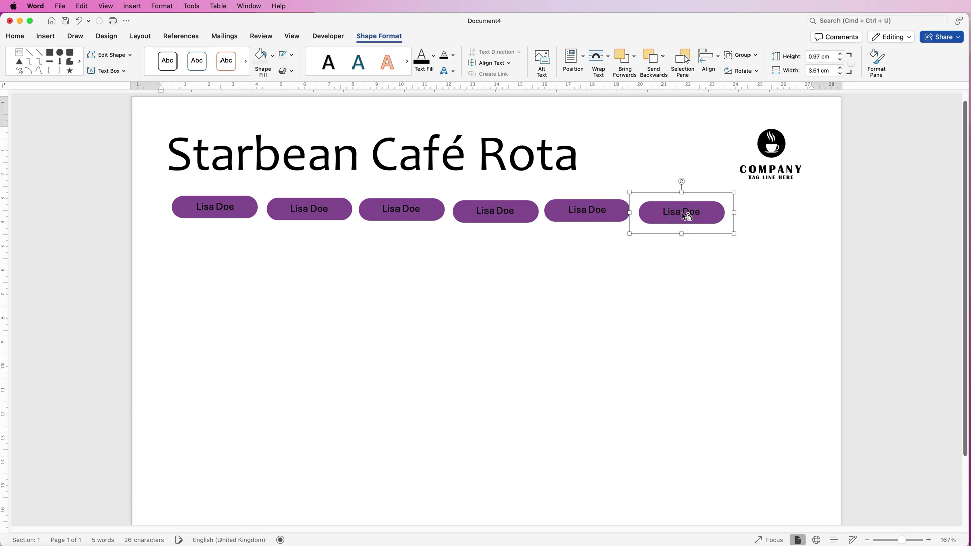
pyautogui.moveTo(687, 215); pyautogui.dragTo(781, 207)
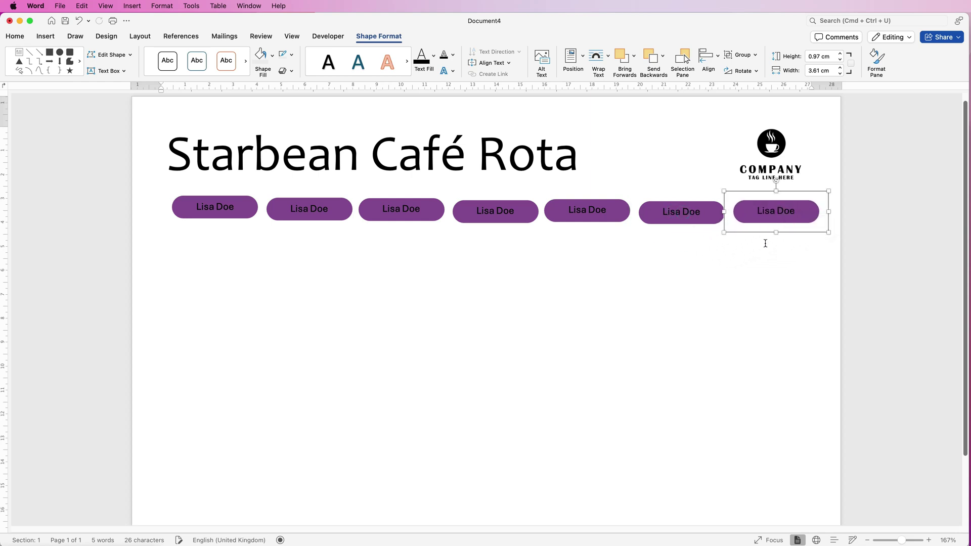
pyautogui.click(312, 222)
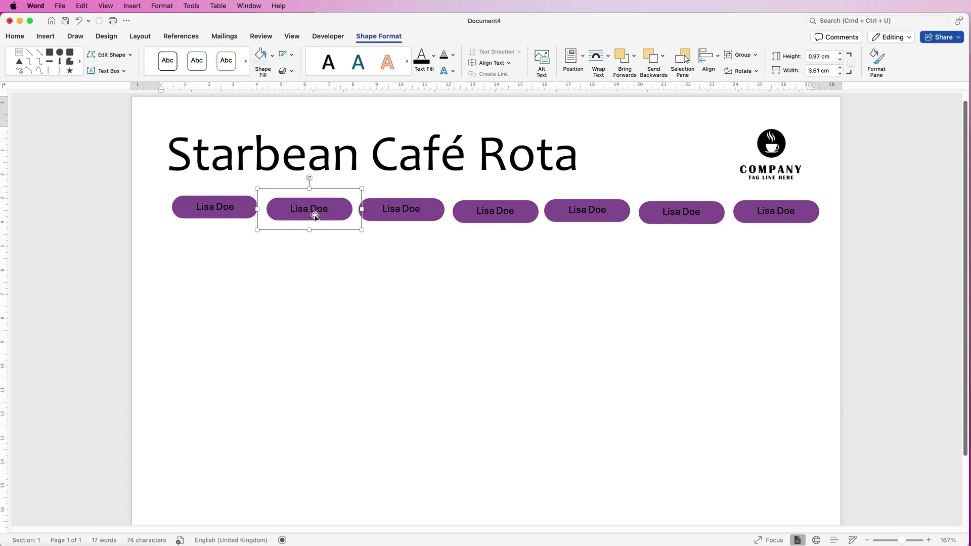
# - Ungroup the second tag and fill its pill with teal
pyautogui.click(754, 54)
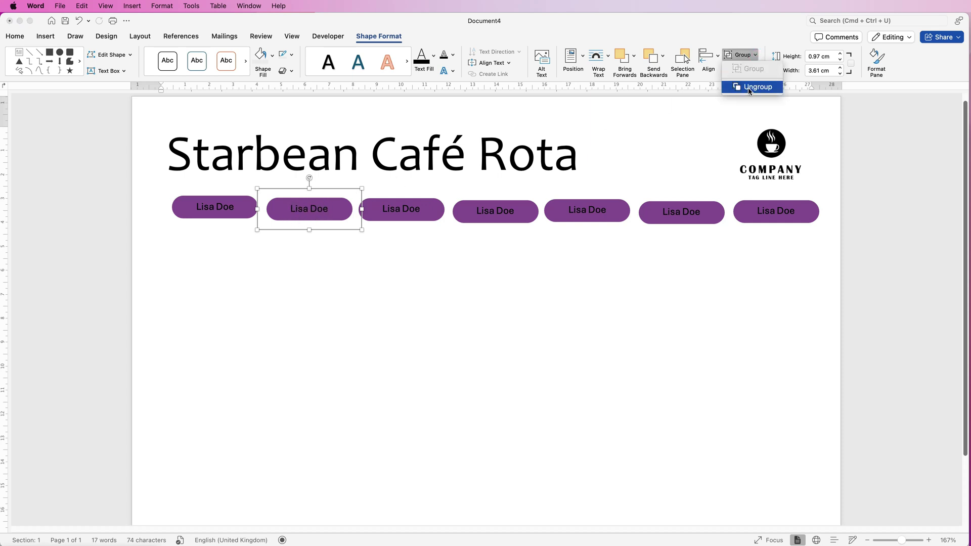
pyautogui.click(748, 88)
pyautogui.click(331, 240)
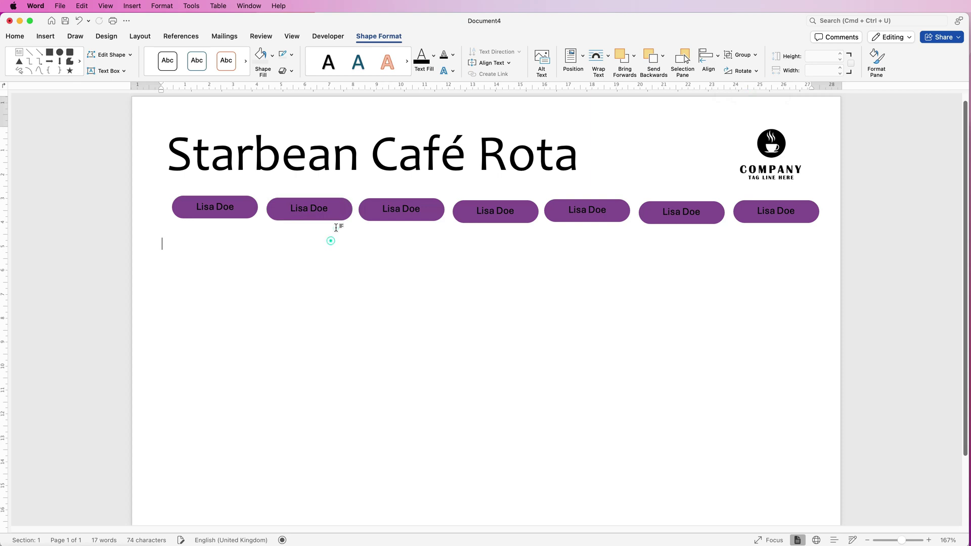
pyautogui.click(347, 207)
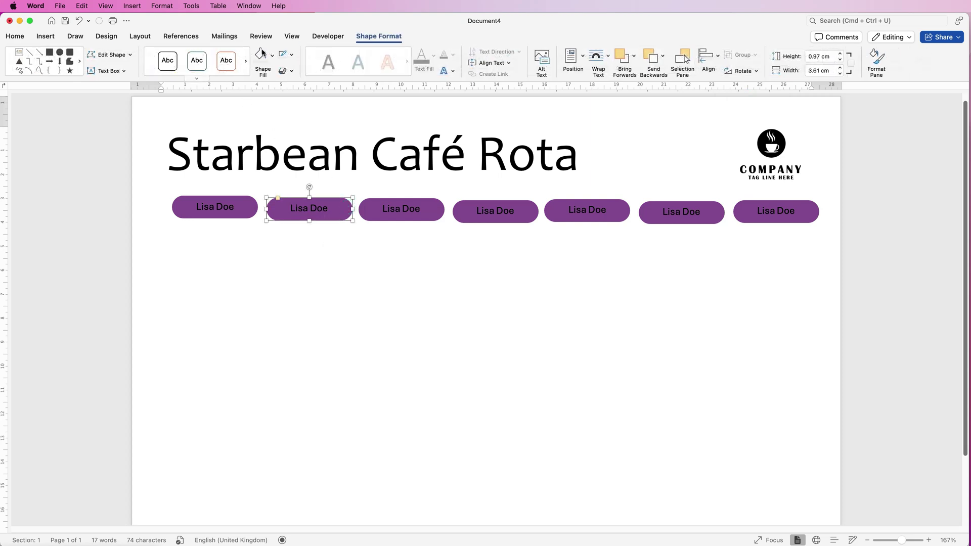
pyautogui.click(271, 55)
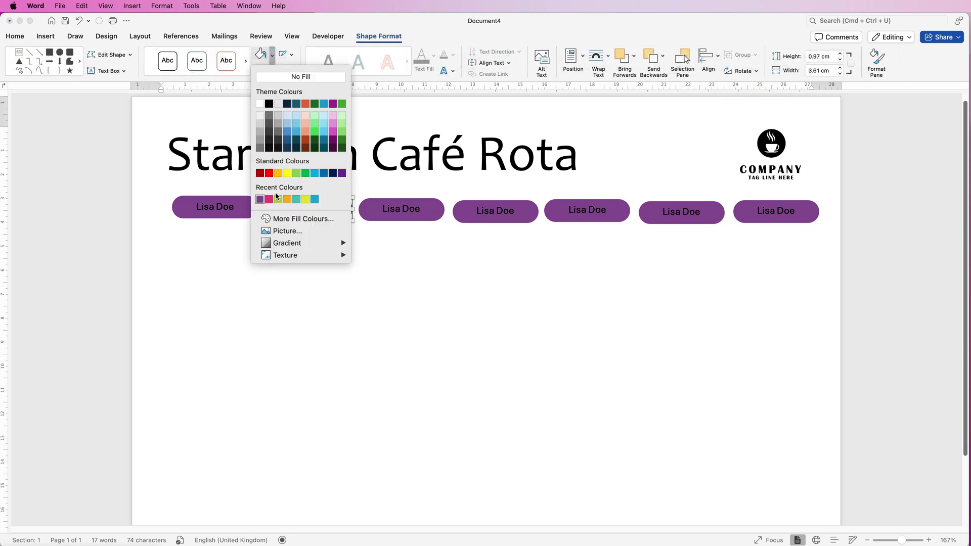
pyautogui.click(315, 199)
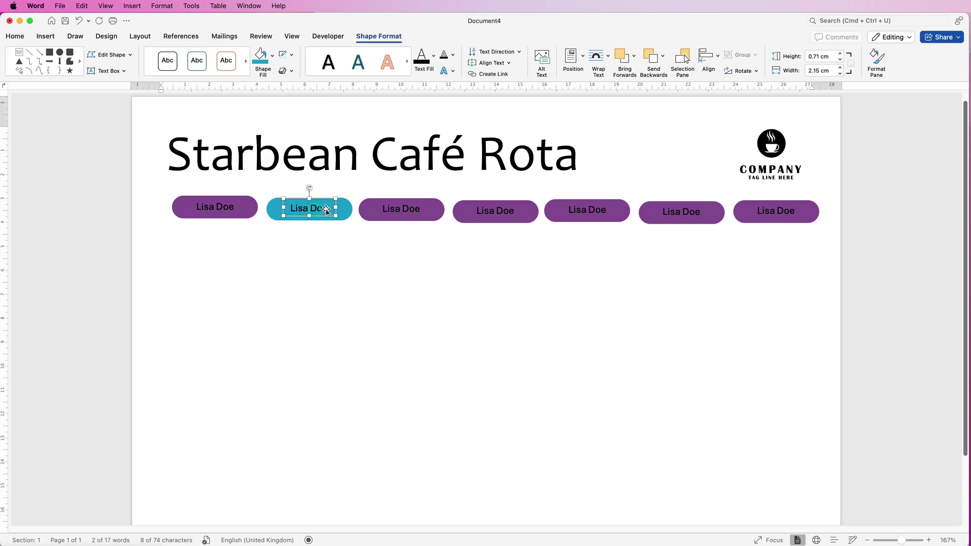
pyautogui.click(328, 211)
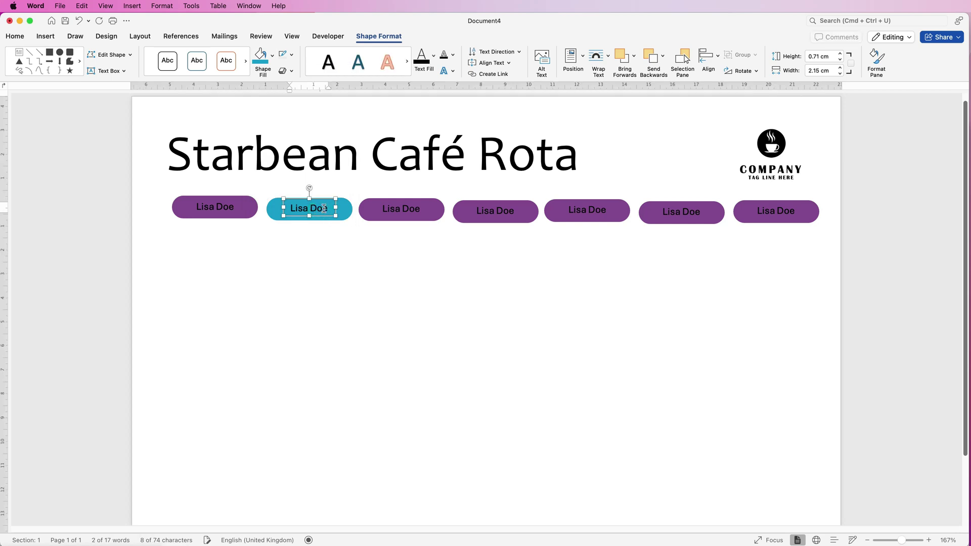
pyautogui.moveTo(324, 209); pyautogui.dragTo(345, 208)
pyautogui.write('Chris')
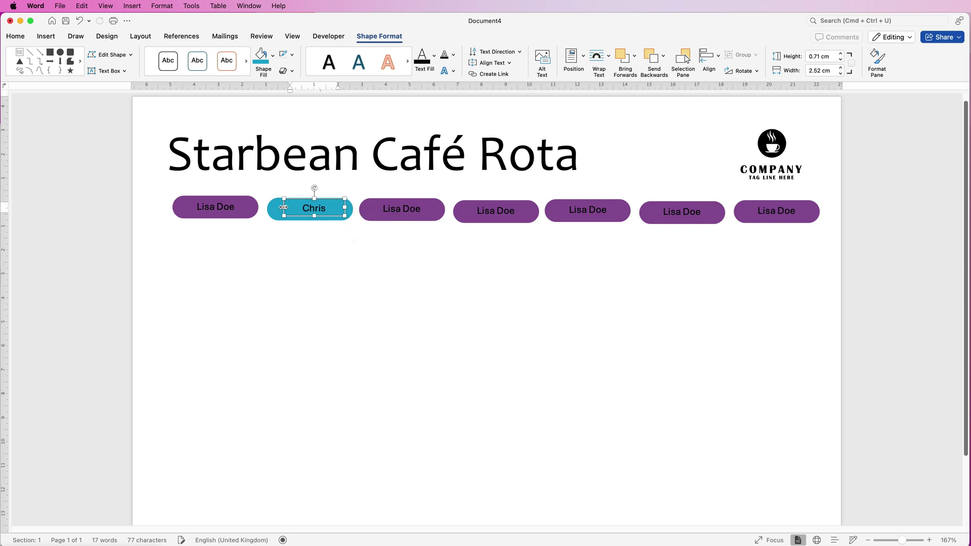
pyautogui.moveTo(283, 207); pyautogui.dragTo(278, 207)
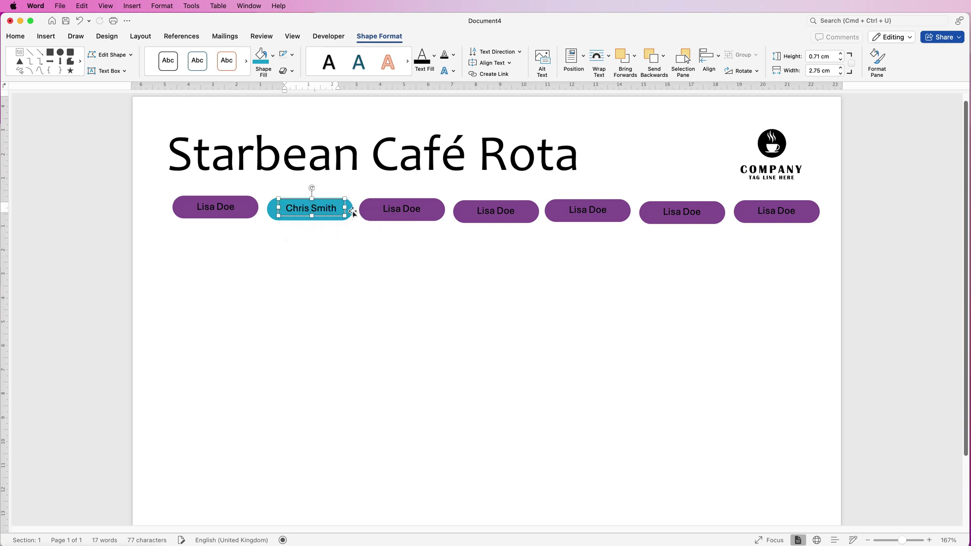
# - Centre the Chris Smith text on its pill and regroup them into one tag
pyautogui.click(319, 208)
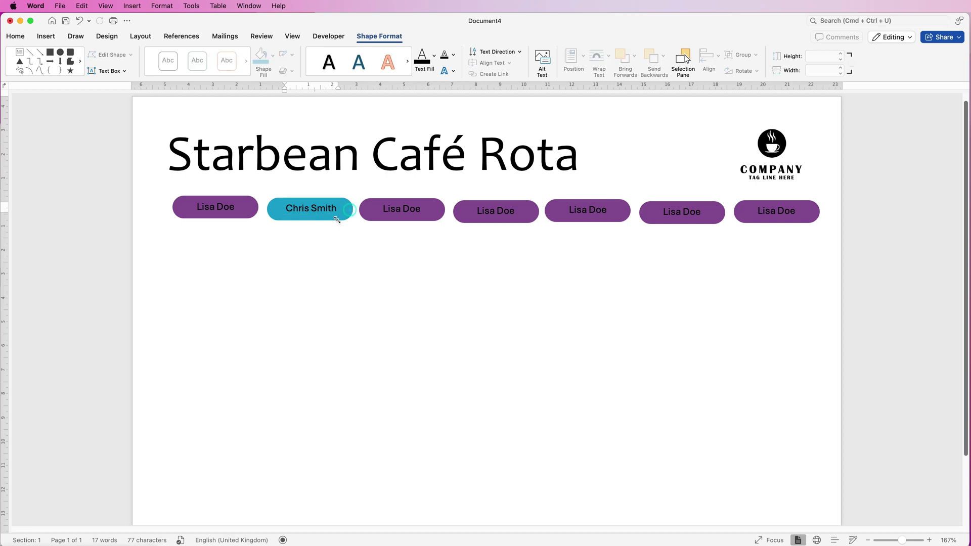
pyautogui.click(270, 208)
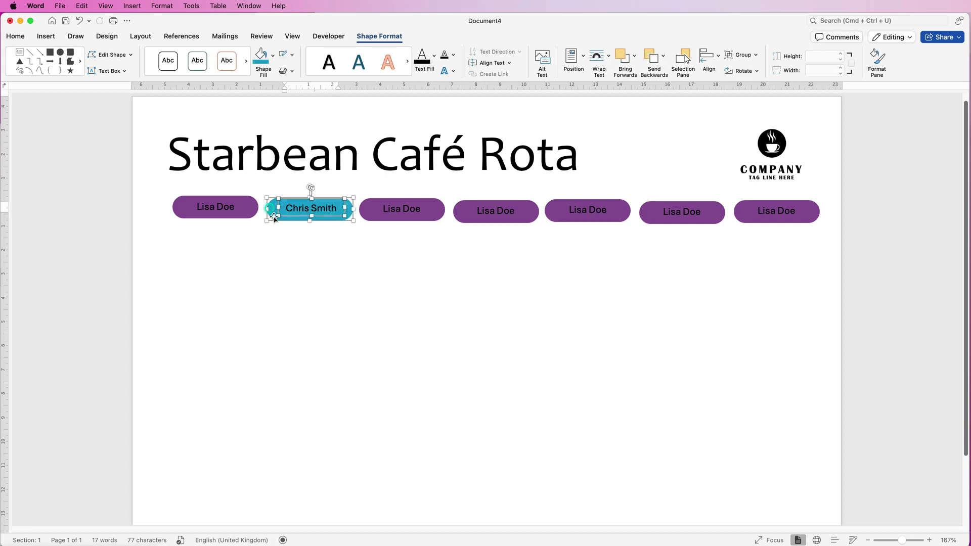
pyautogui.click(717, 57)
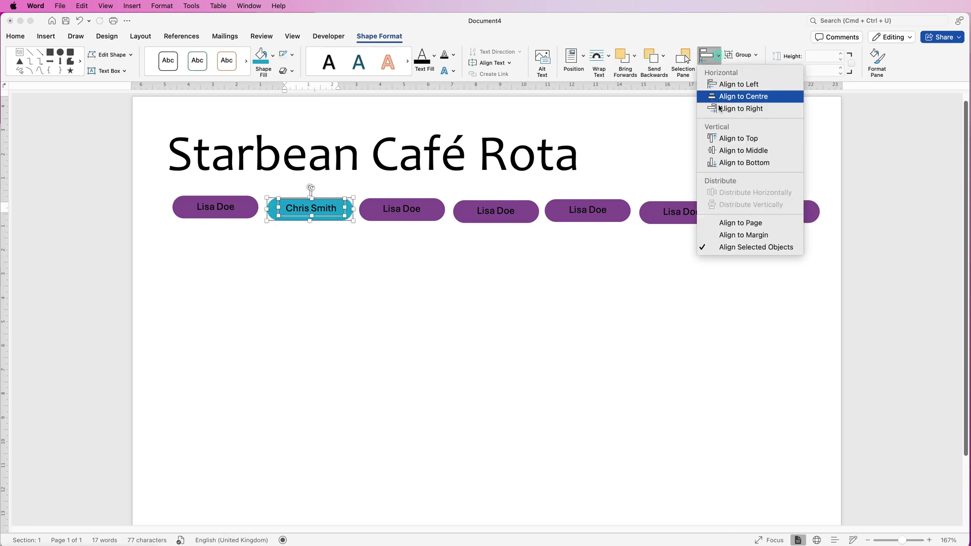
pyautogui.click(720, 97)
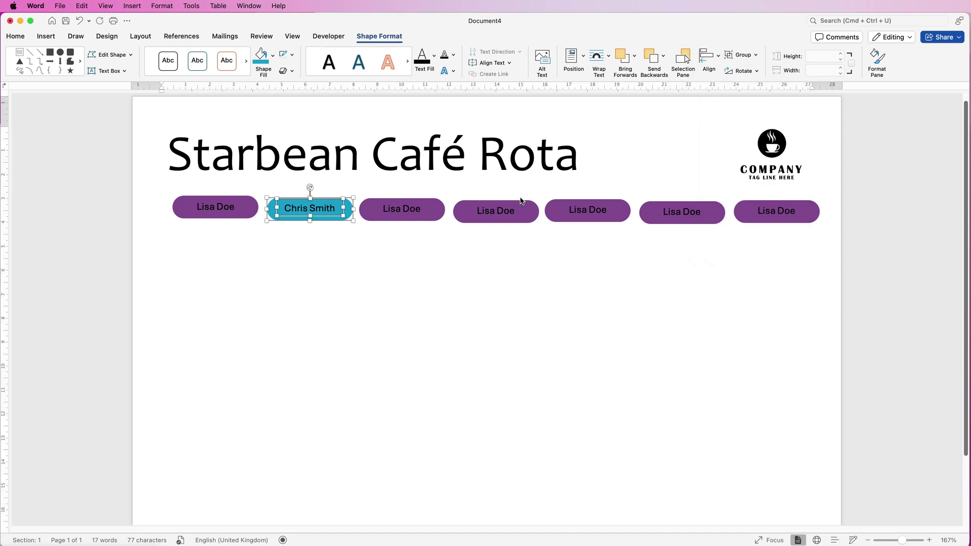
pyautogui.click(743, 55)
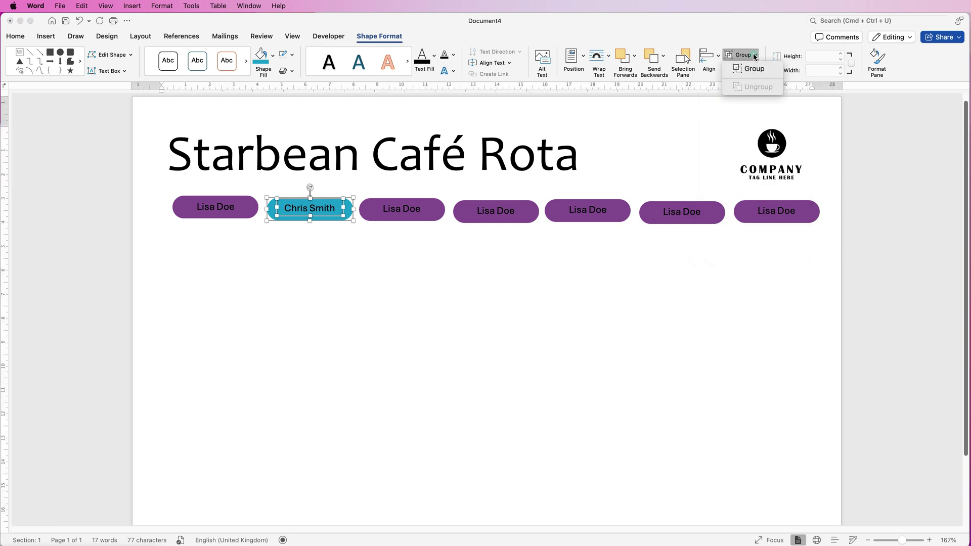
pyautogui.click(749, 69)
pyautogui.click(310, 255)
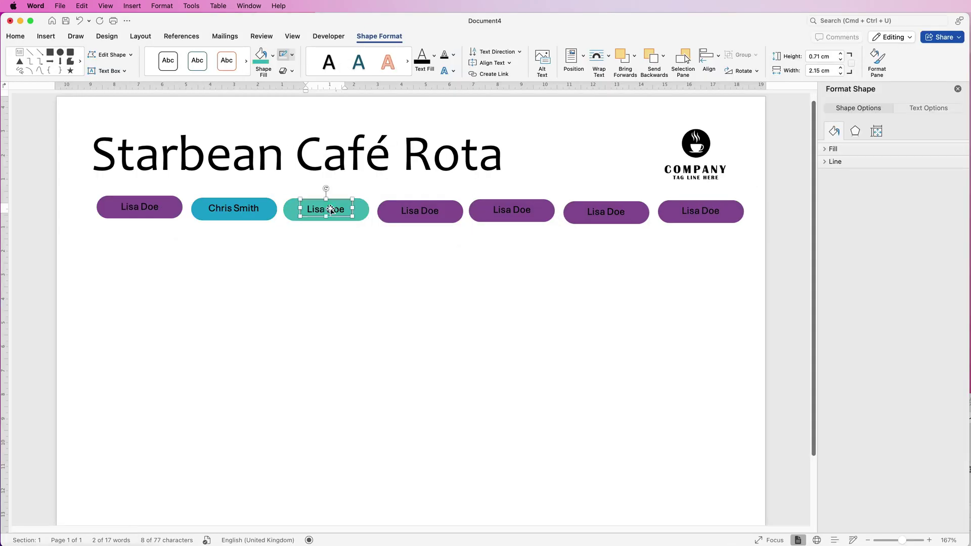
pyautogui.moveTo(294, 208); pyautogui.dragTo(293, 209)
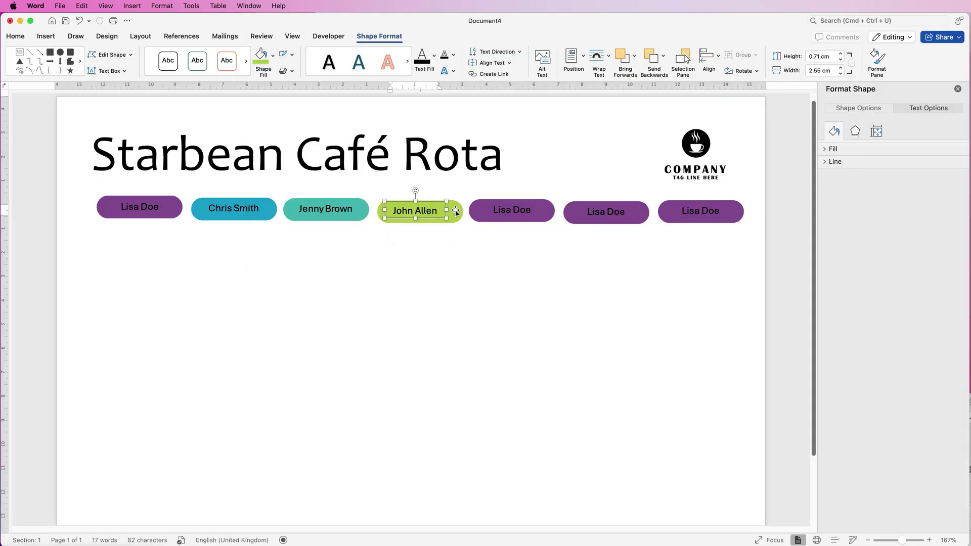
pyautogui.click(538, 247)
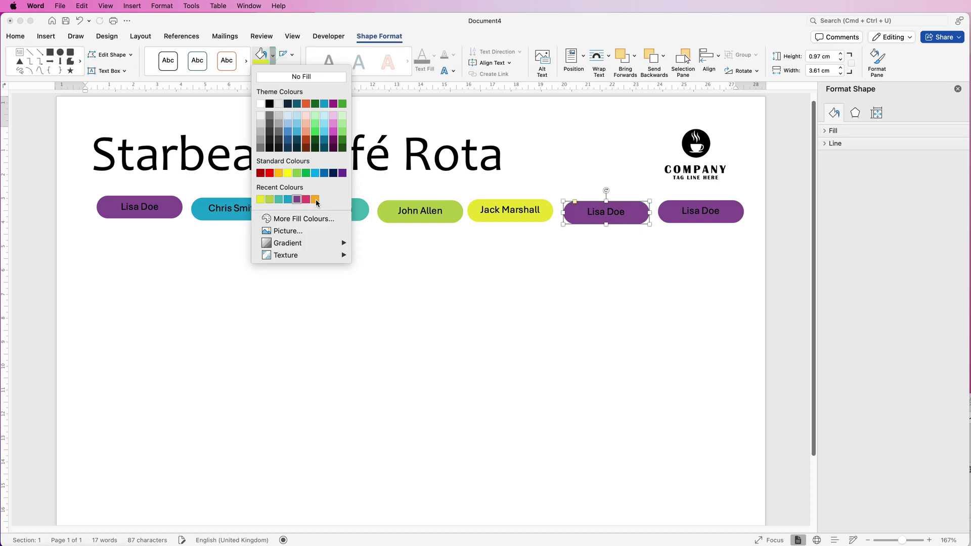
pyautogui.write('Carol Simons')
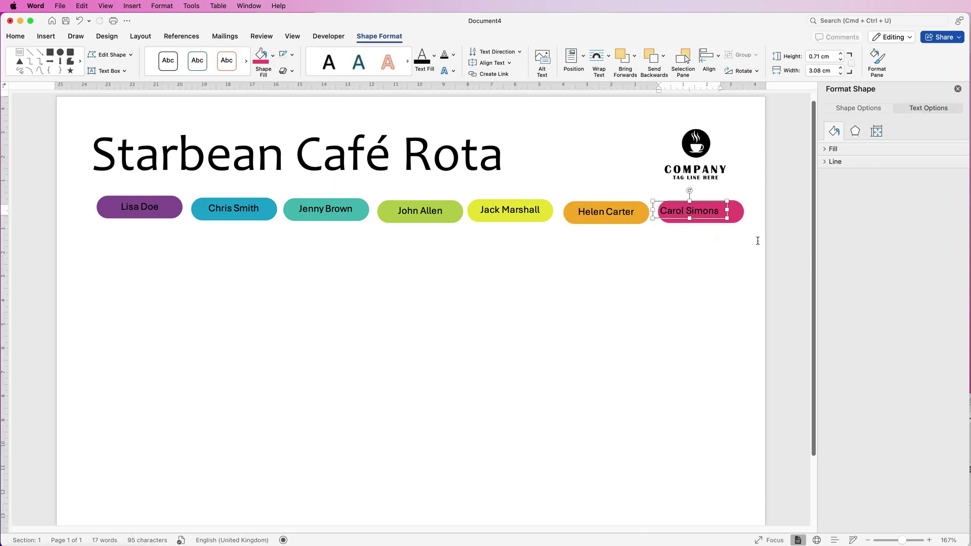
pyautogui.press('Escape')
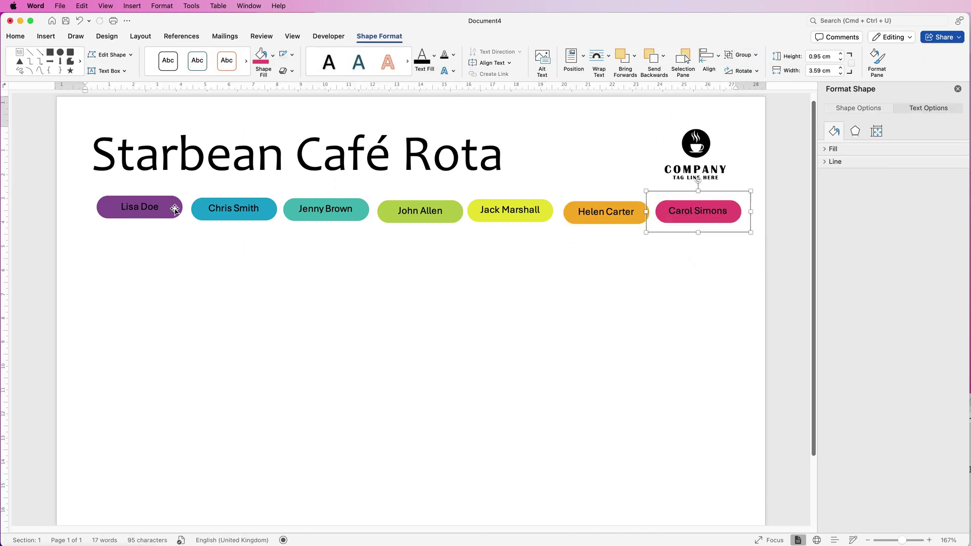
# - Select all seven name tags, distribute them evenly across and align their tops
pyautogui.keyDown('shift'); pyautogui.click(588, 213); pyautogui.keyUp('shift')
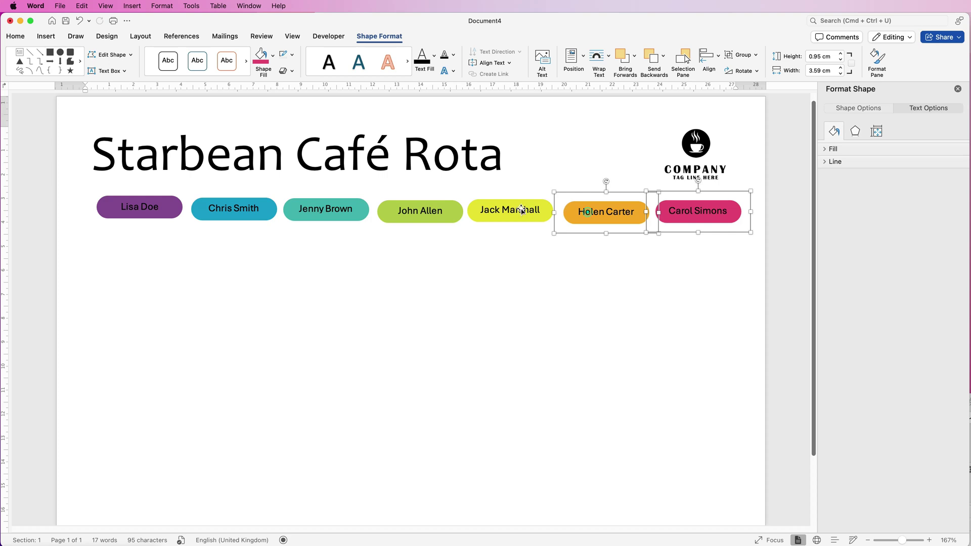
pyautogui.keyDown('shift'); pyautogui.click(514, 211); pyautogui.keyUp('shift')
pyautogui.keyDown('shift'); pyautogui.click(398, 217); pyautogui.keyUp('shift')
pyautogui.keyDown('shift'); pyautogui.click(305, 207); pyautogui.keyUp('shift')
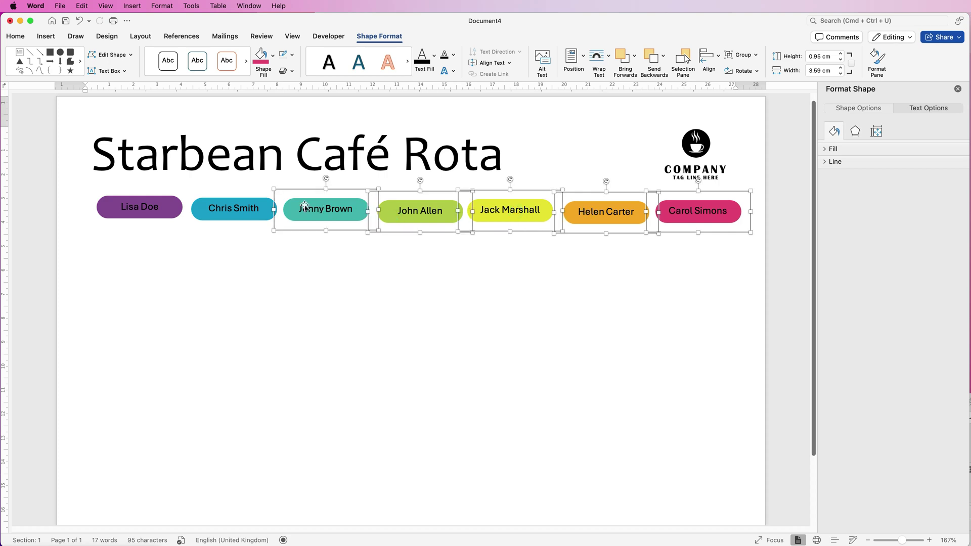
pyautogui.keyDown('shift'); pyautogui.click(245, 213); pyautogui.keyUp('shift')
pyautogui.keyDown('shift'); pyautogui.click(155, 211); pyautogui.keyUp('shift')
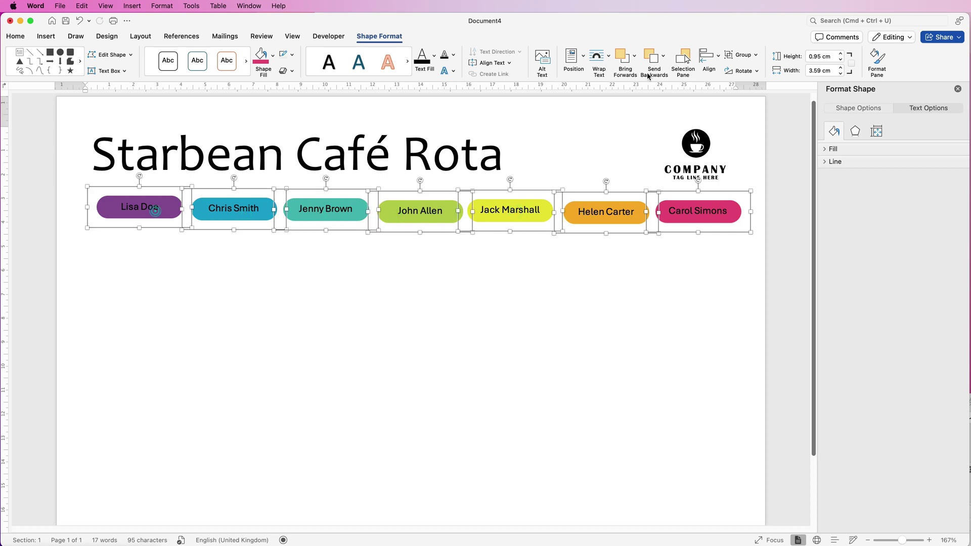
pyautogui.click(718, 57)
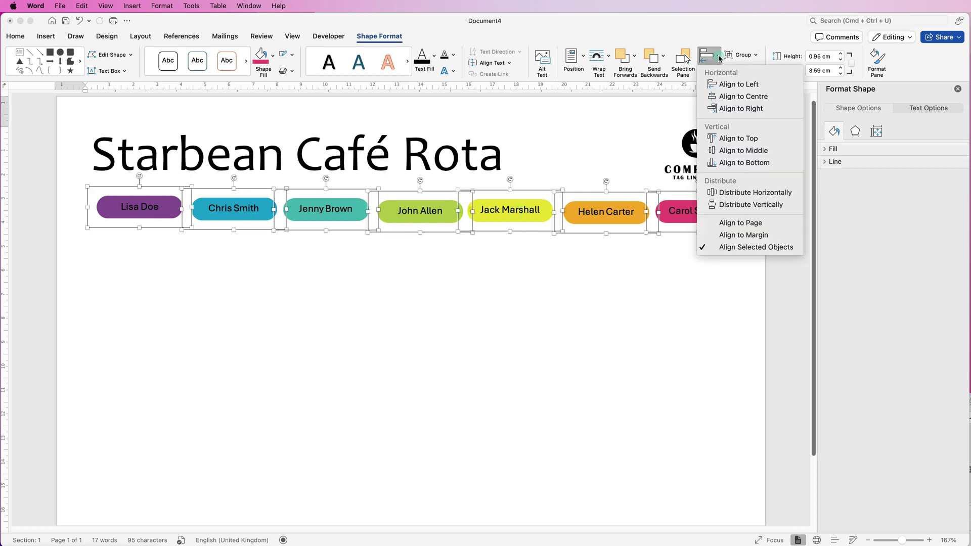
pyautogui.click(725, 195)
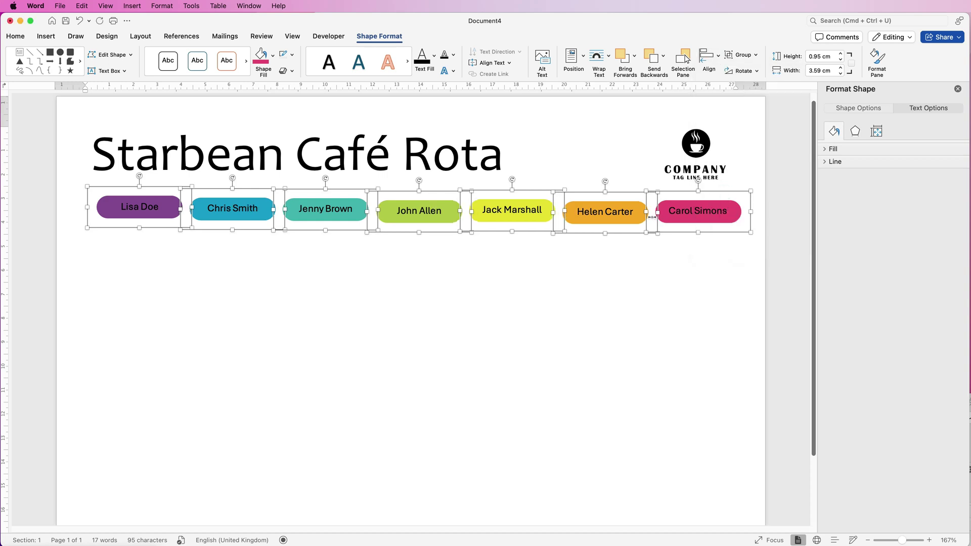
pyautogui.click(718, 57)
pyautogui.click(724, 139)
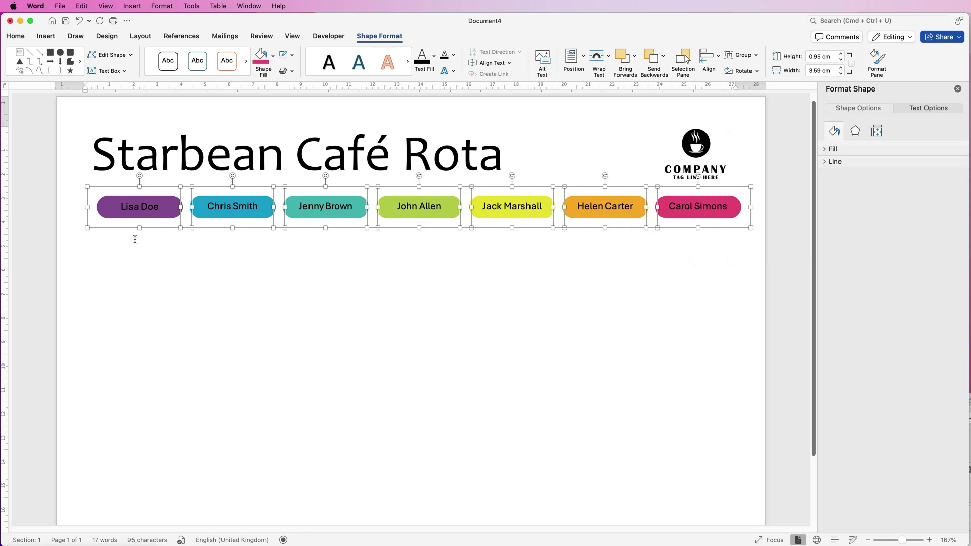
# - Group the tags, centre the row on the page, then ungroup them again
pyautogui.click(741, 54)
pyautogui.click(753, 69)
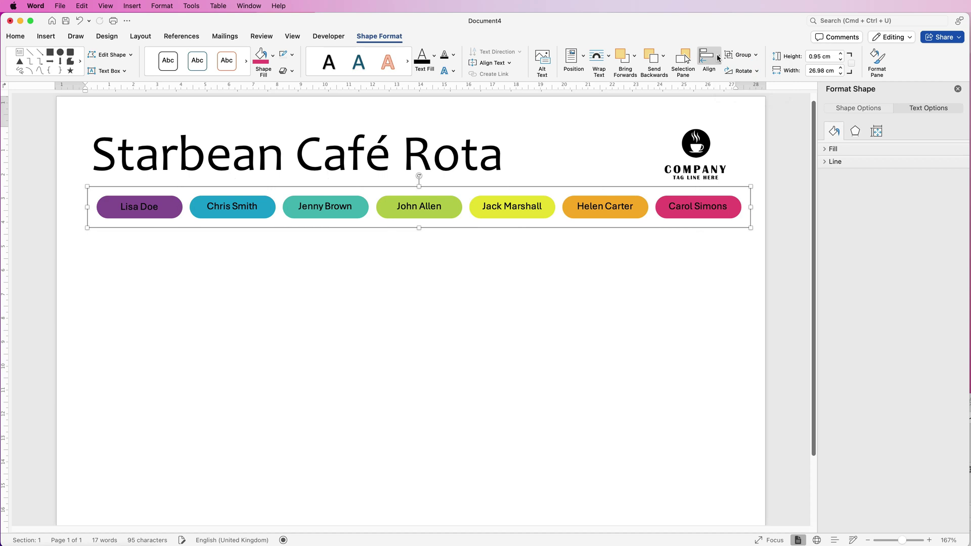
pyautogui.click(718, 57)
pyautogui.click(722, 96)
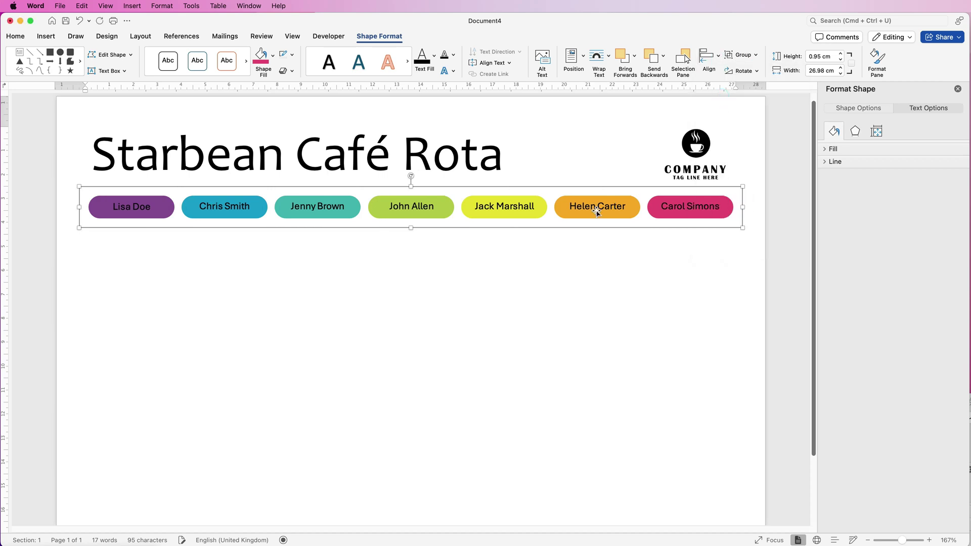
pyautogui.click(753, 56)
pyautogui.click(755, 88)
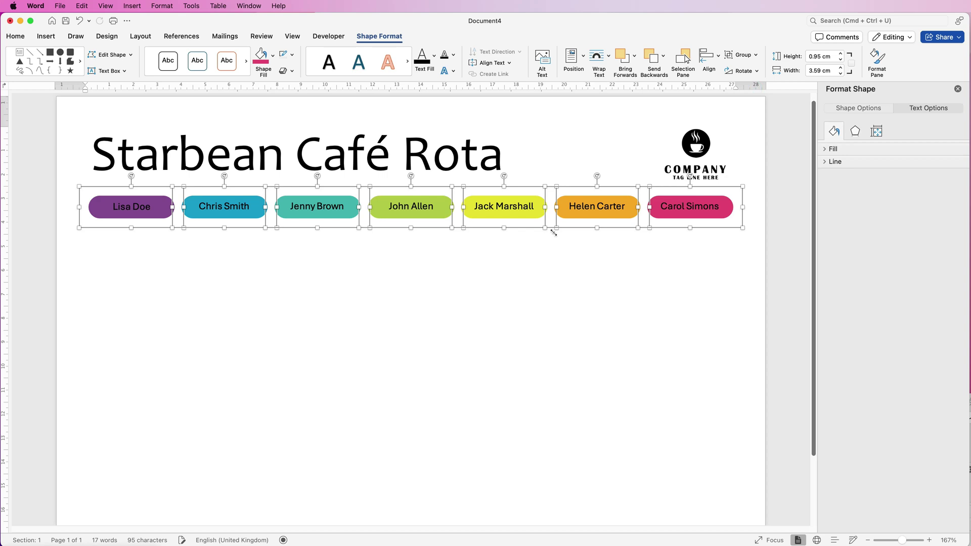
pyautogui.click(533, 251)
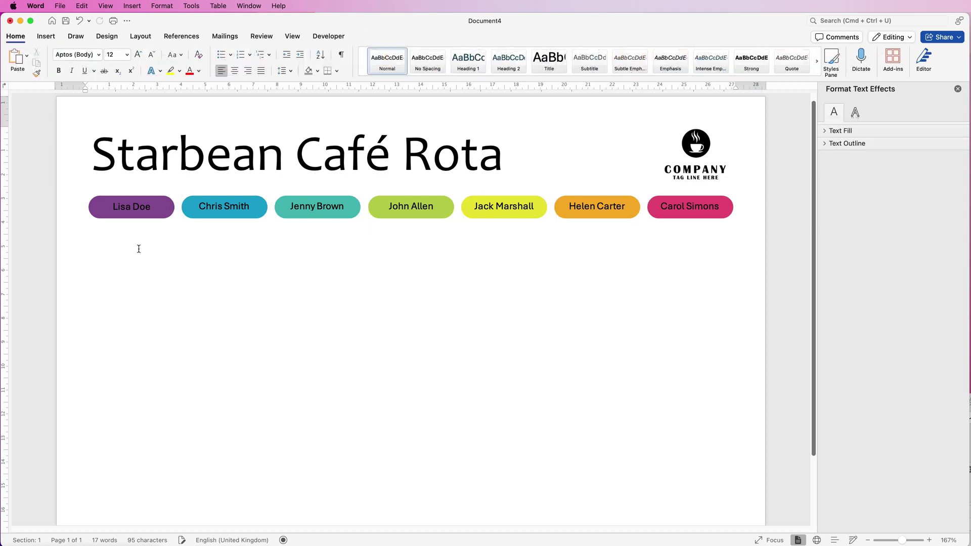
# - Insert a seven-column, one-row table below the name tags
pyautogui.moveTo(901, 541); pyautogui.dragTo(899, 541)
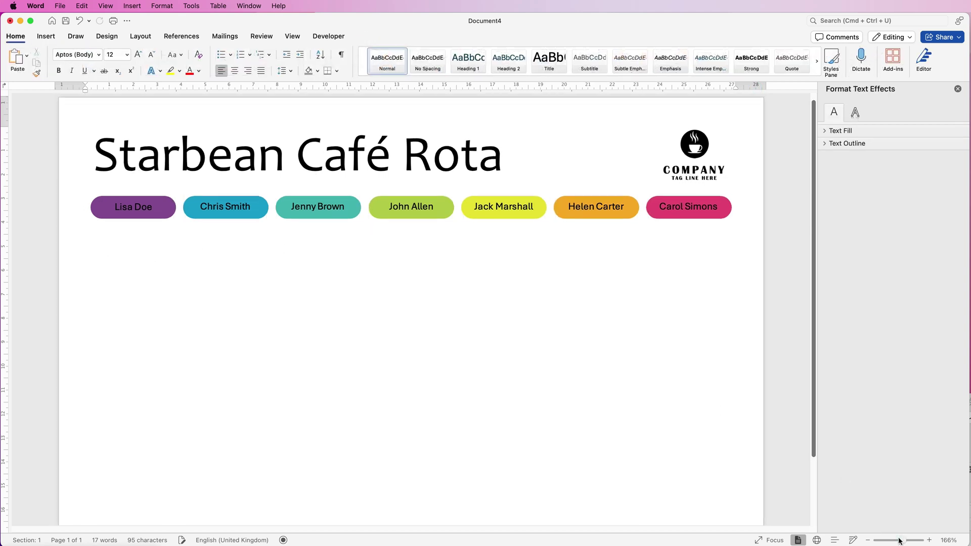
pyautogui.click(46, 37)
pyautogui.click(100, 56)
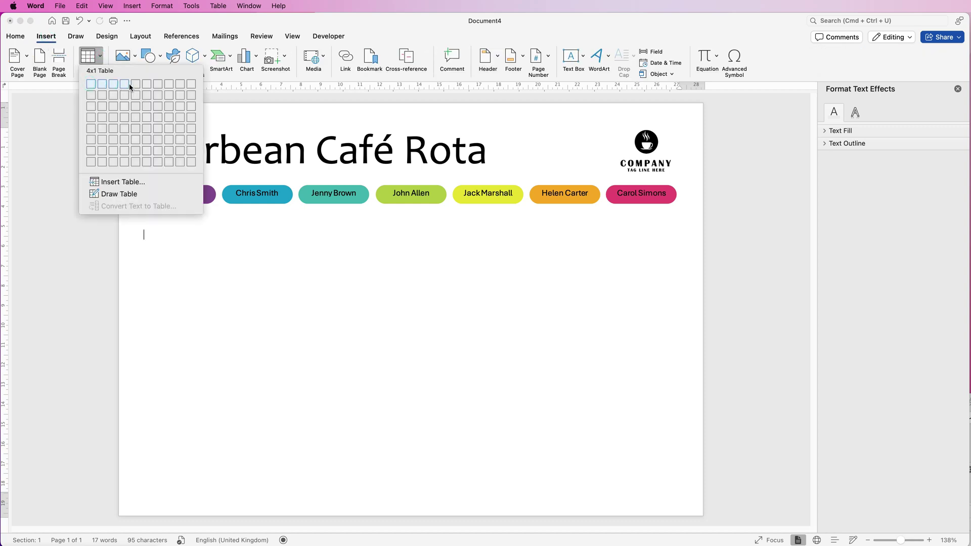
pyautogui.click(162, 86)
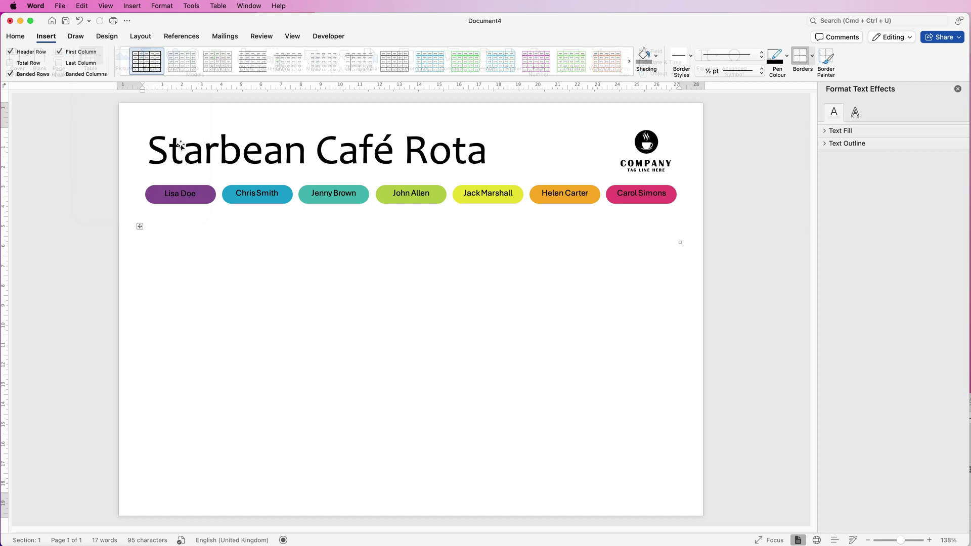
# - Set the table row height to 0.8 cm with centred cell alignment
pyautogui.click(140, 226)
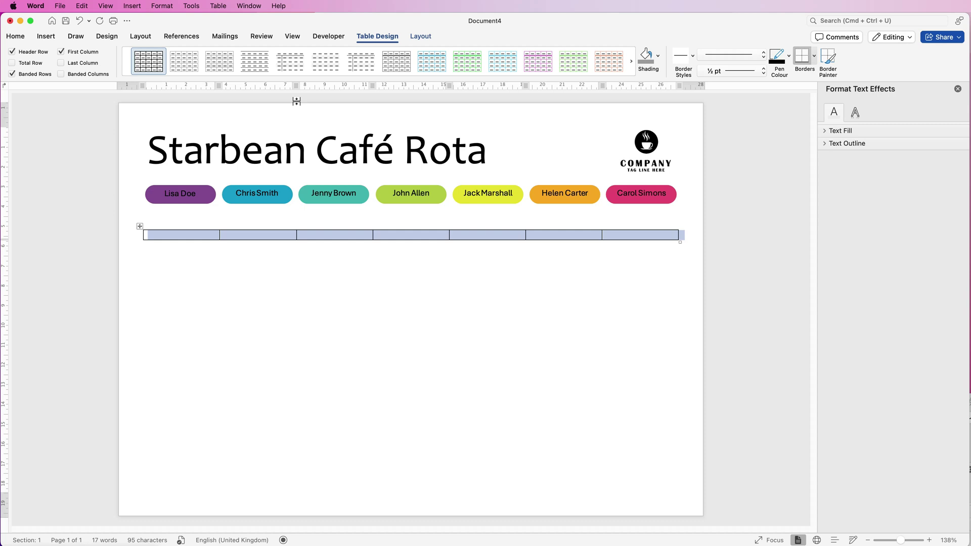
pyautogui.click(418, 37)
pyautogui.click(427, 54)
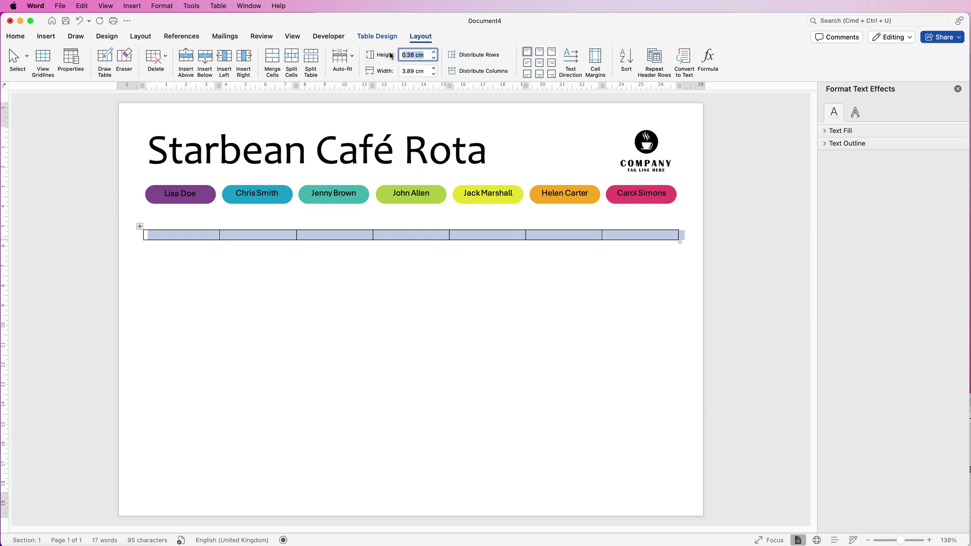
pyautogui.press('BackSpace')
pyautogui.press('Return')
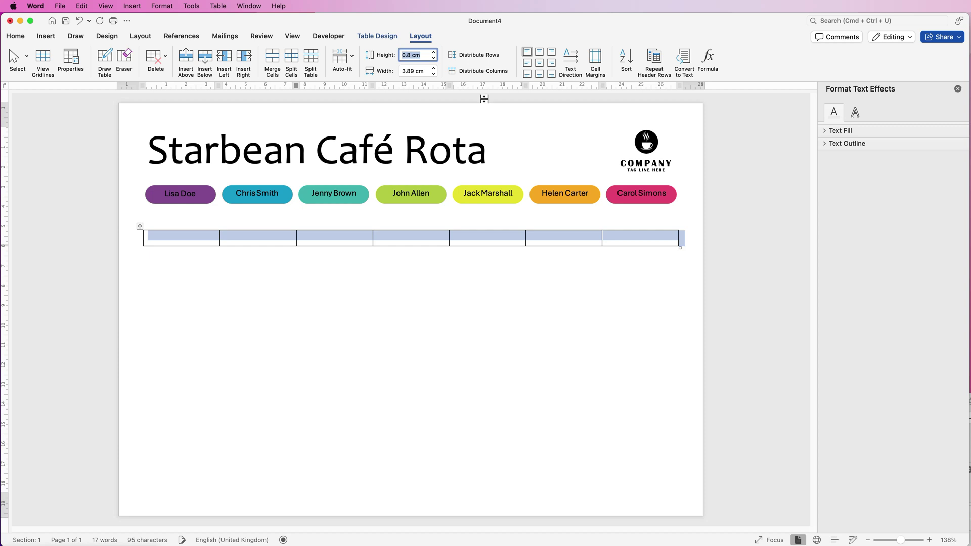
pyautogui.click(539, 65)
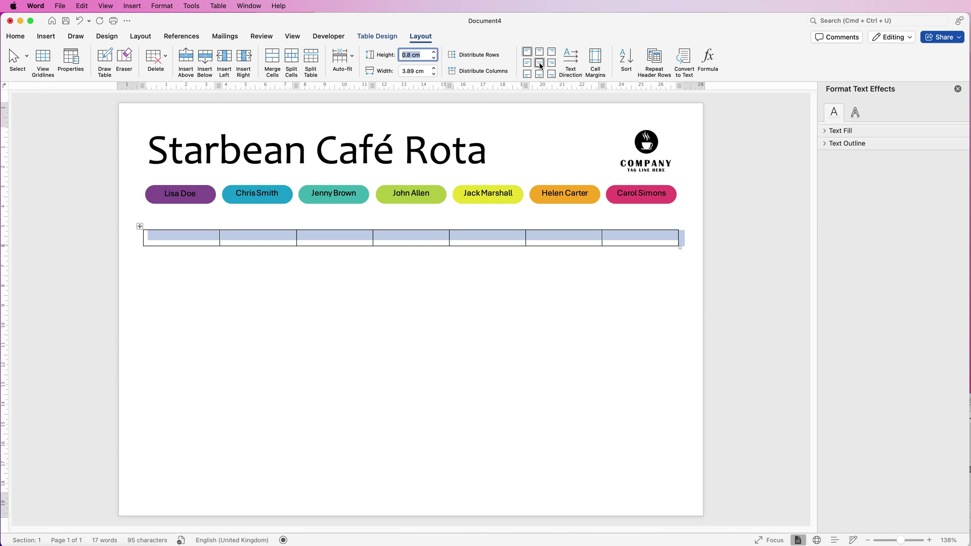
# - Add five more empty rows below, giving the table six rows
pyautogui.click(189, 240)
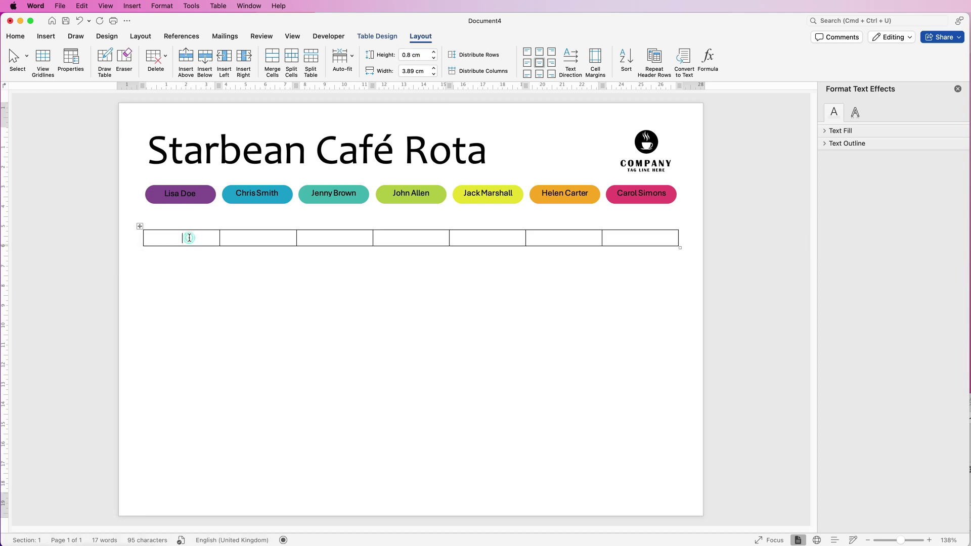
pyautogui.click(205, 60)
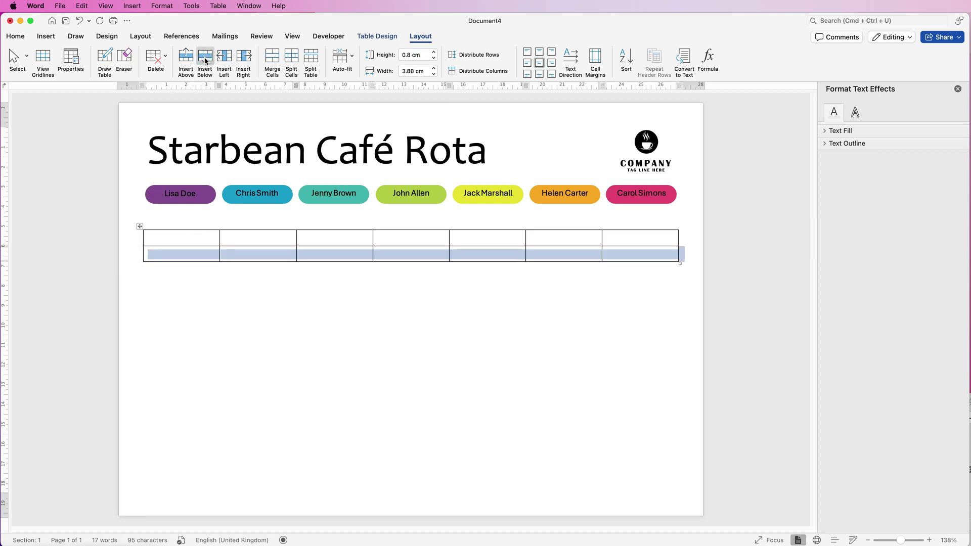
pyautogui.click(205, 60)
pyautogui.click(206, 59)
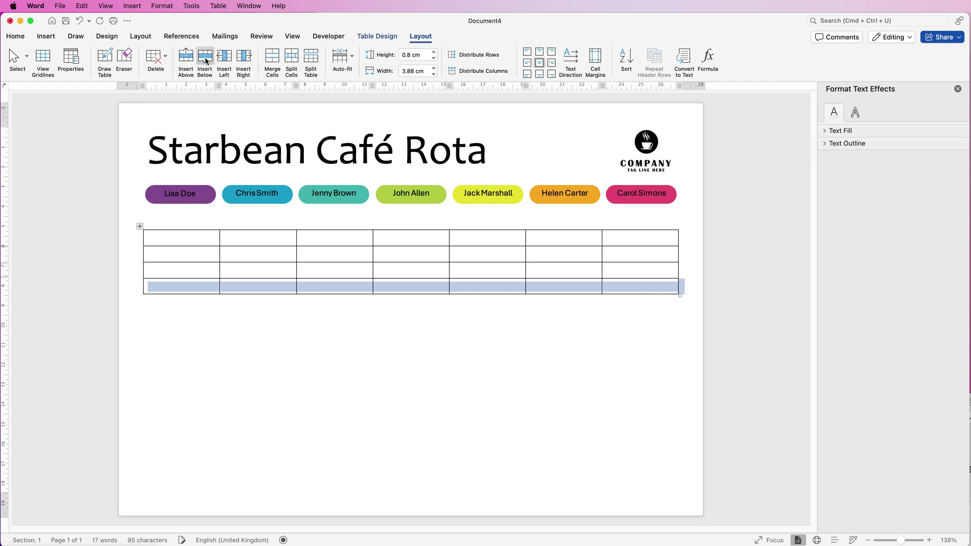
pyautogui.click(206, 58)
pyautogui.click(207, 58)
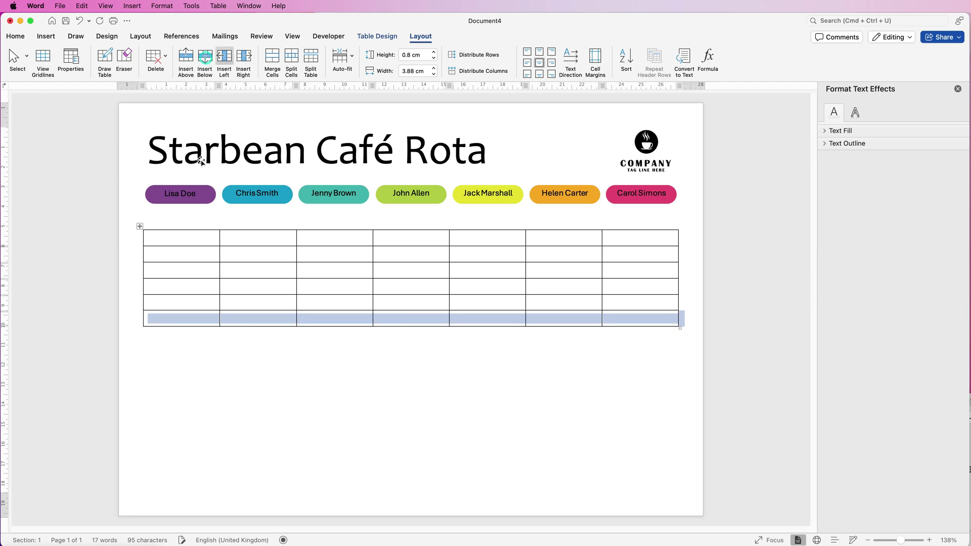
pyautogui.click(191, 237)
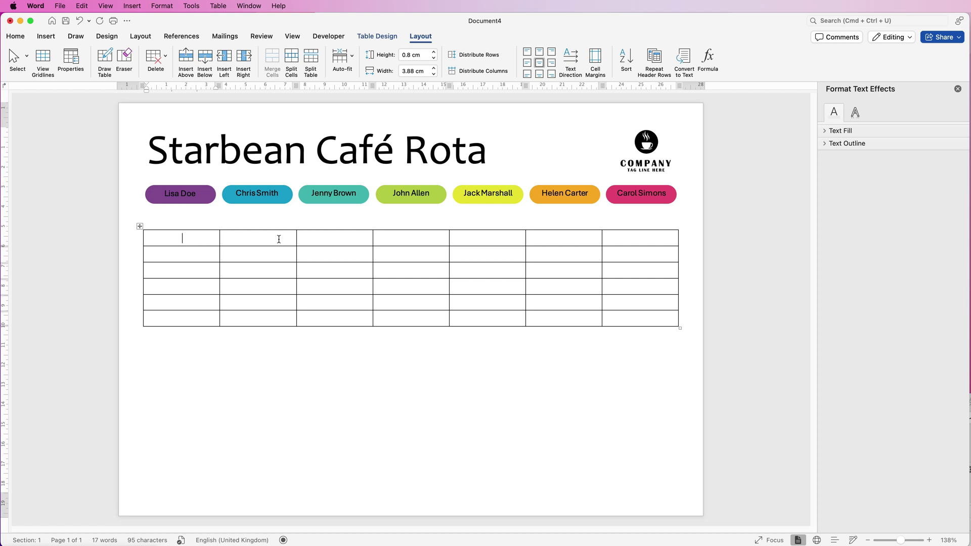
# - Enter MONDAY to SUNDAY across row 1 and 01 SEPTEMBER in every date cell, centred
pyautogui.write('MONDAY\tTUESDAY\tWEDNESDAY\tTHURSDAY\tFRIDAY\tSATURDAY\tSUNDAY')
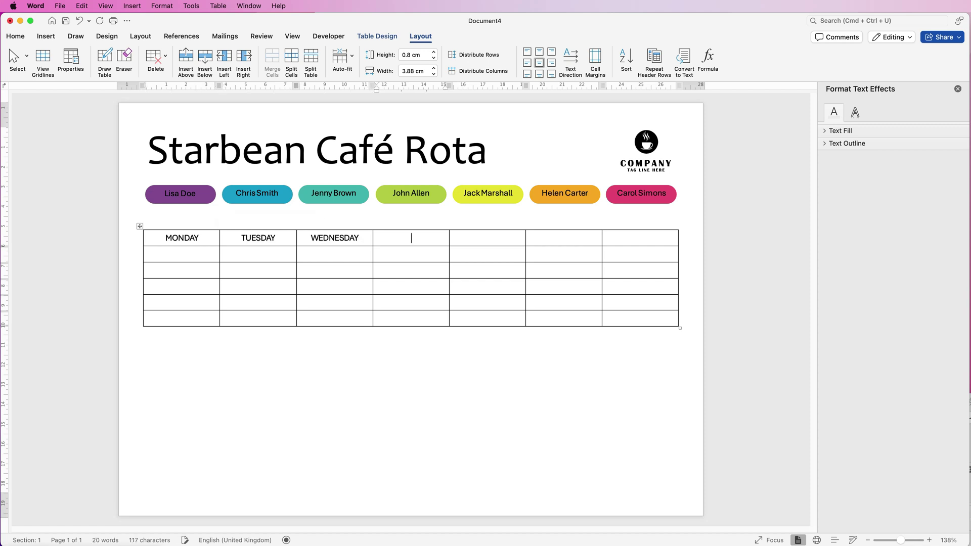
pyautogui.click(195, 254)
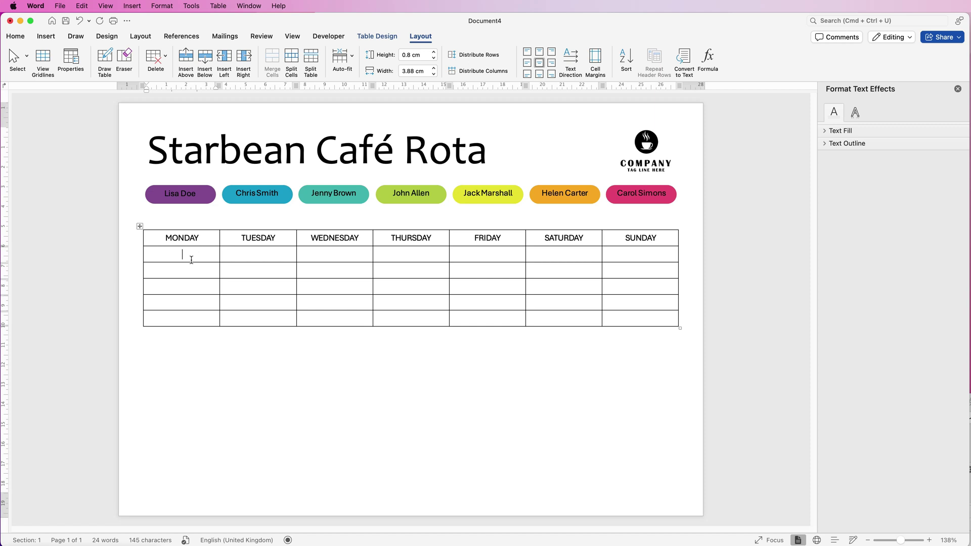
pyautogui.write('01 SEPTEMBER')
pyautogui.moveTo(210, 253); pyautogui.dragTo(156, 254)
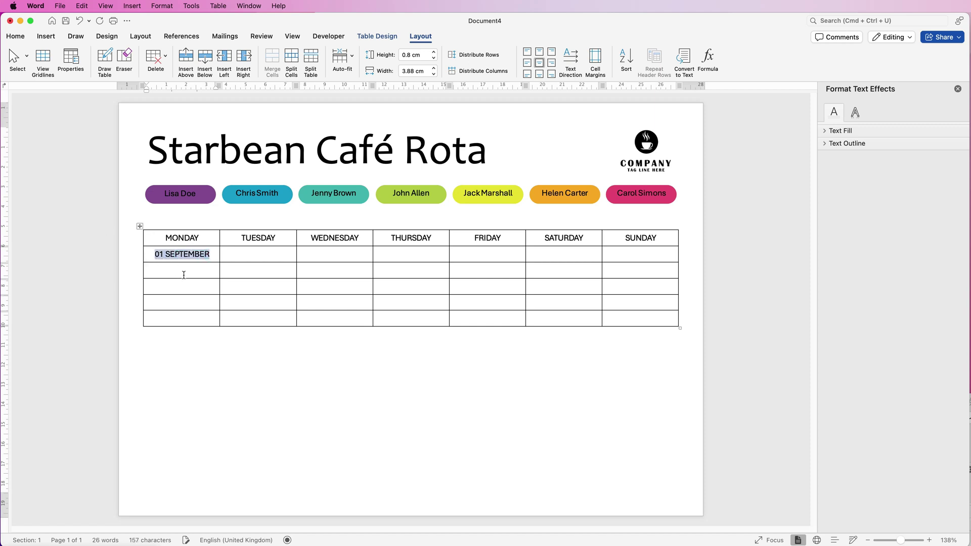
pyautogui.moveTo(269, 254); pyautogui.dragTo(609, 254)
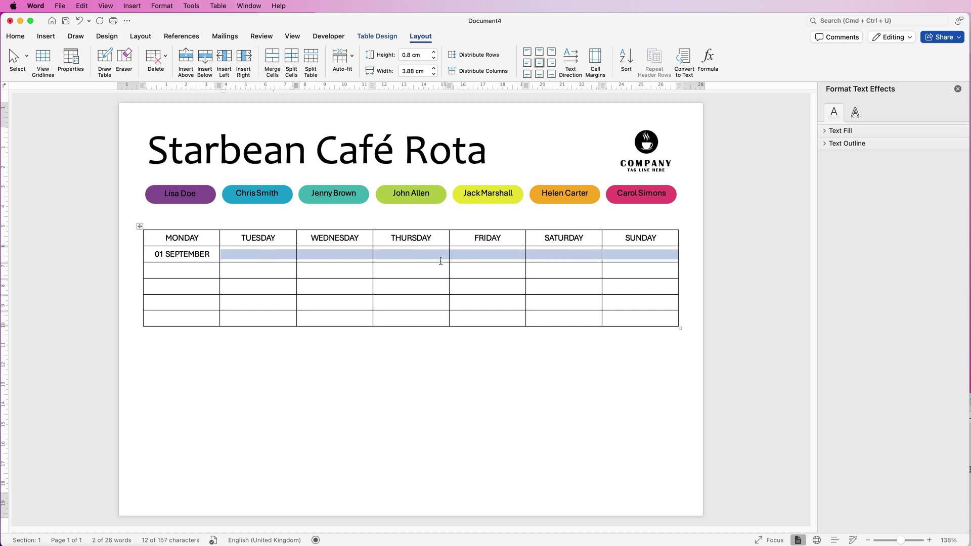
pyautogui.write('01 SEPTEMBER\t01 SEPTEMBER\t01 SEPTEMBER\t01 SEPTEMBER\t01 SEPTEMBER\t01 SEPTEMBER')
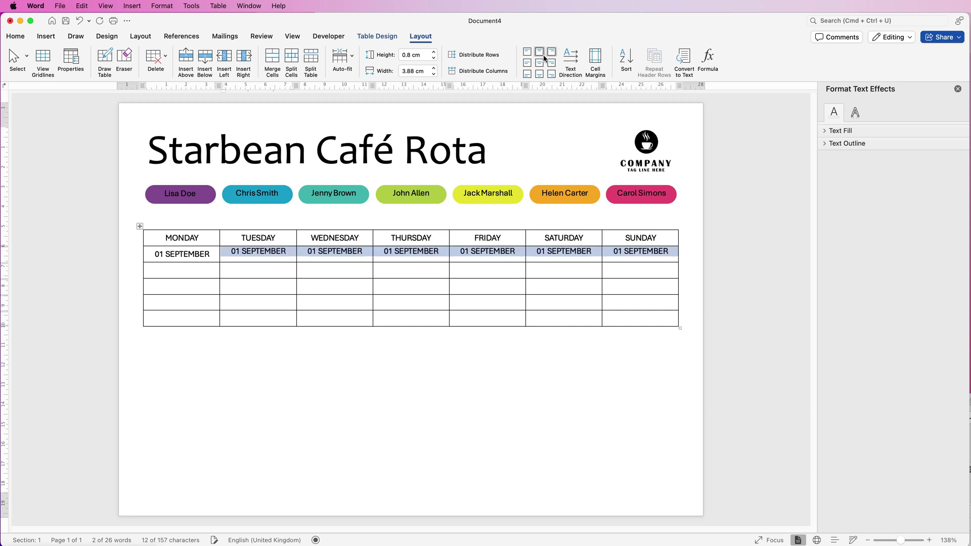
pyautogui.click(539, 63)
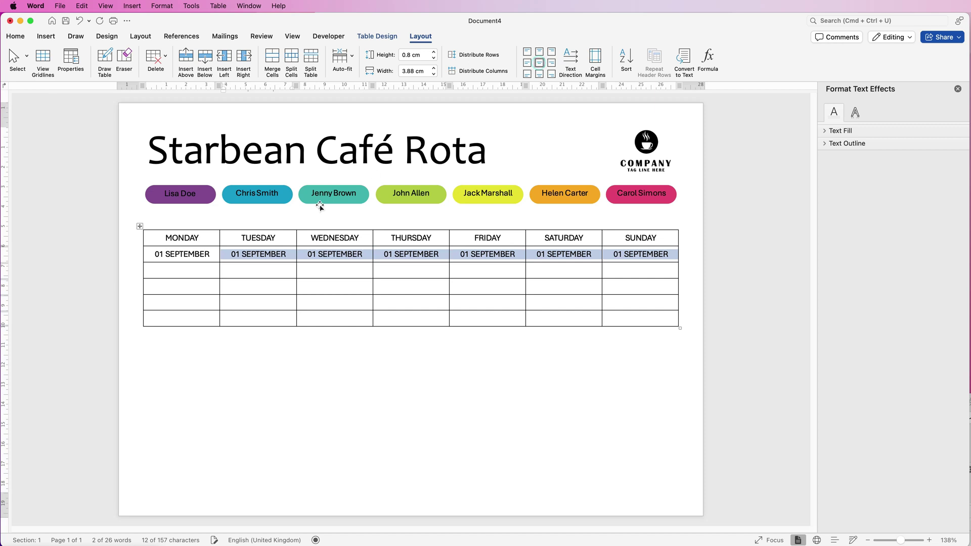
# - Change the Tuesday to Sunday dates to 02 through 07 SEPTEMBER
pyautogui.click(240, 256)
pyautogui.press('BackSpace')
pyautogui.write('2')
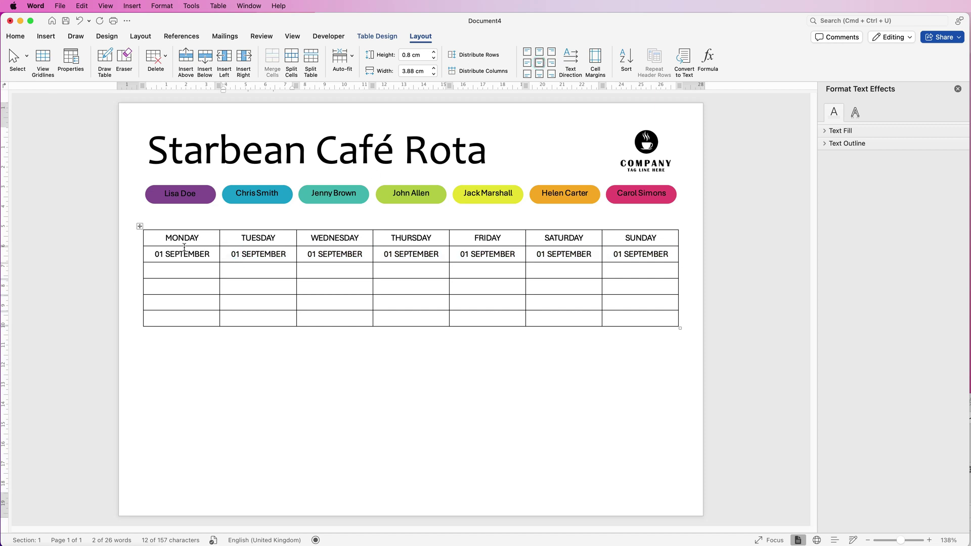
pyautogui.click(316, 256)
pyautogui.press('BackSpace')
pyautogui.write('3')
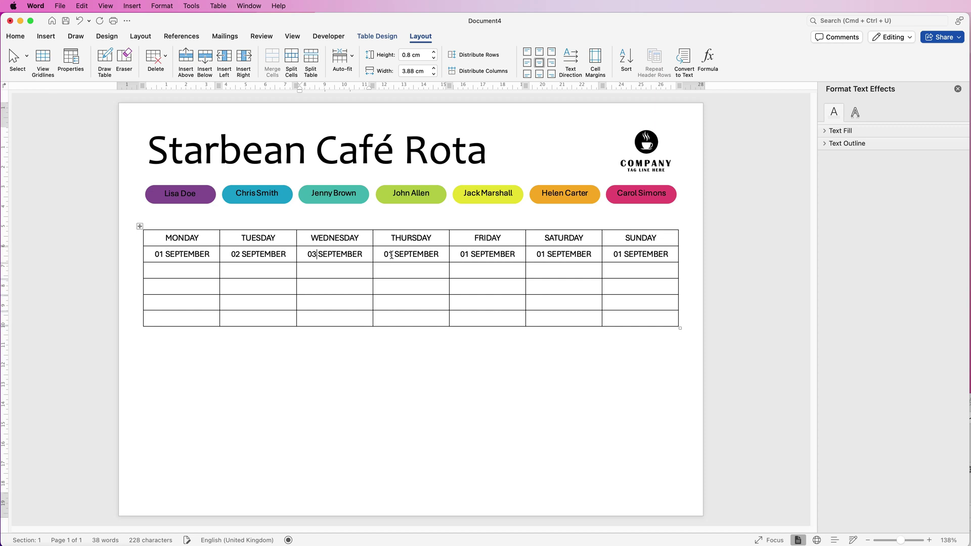
pyautogui.doubleClick(388, 255)
pyautogui.write('04')
pyautogui.doubleClick(465, 254)
pyautogui.write('05')
pyautogui.doubleClick(542, 254)
pyautogui.write('06')
pyautogui.doubleClick(618, 254)
pyautogui.write('07')
# - Enter the 8:00PM – 12:00PM shift under Monday and paste it across the row
pyautogui.write('8:00PM')
pyautogui.write(' – 12:00PM')
pyautogui.hotkey('shift', 'Home')
pyautogui.press('super+c')
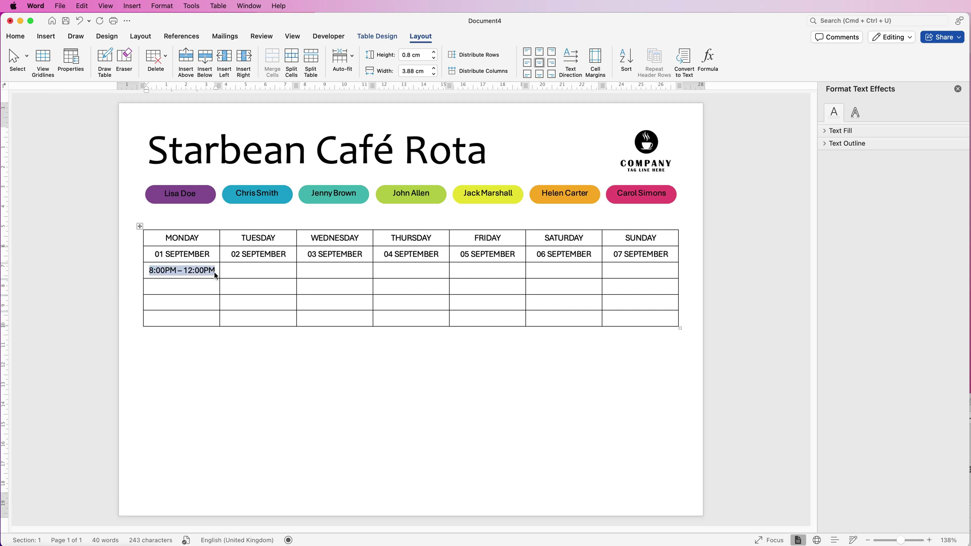
pyautogui.press('super+v')
pyautogui.click(195, 286)
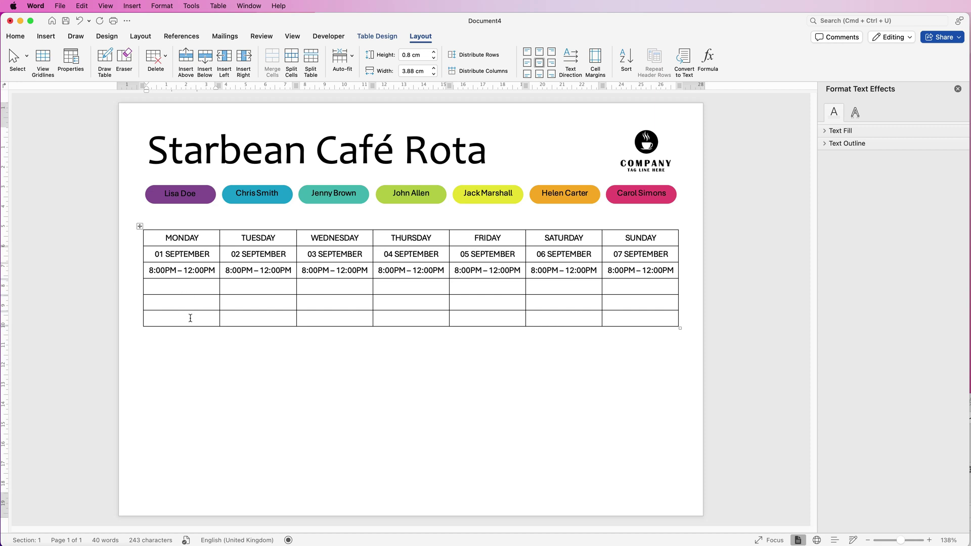
pyautogui.click(190, 319)
# - Add nine more empty rows to the bottom of the rota table
pyautogui.click(204, 59)
pyautogui.click(205, 60)
pyautogui.click(205, 60)
pyautogui.click(205, 60)
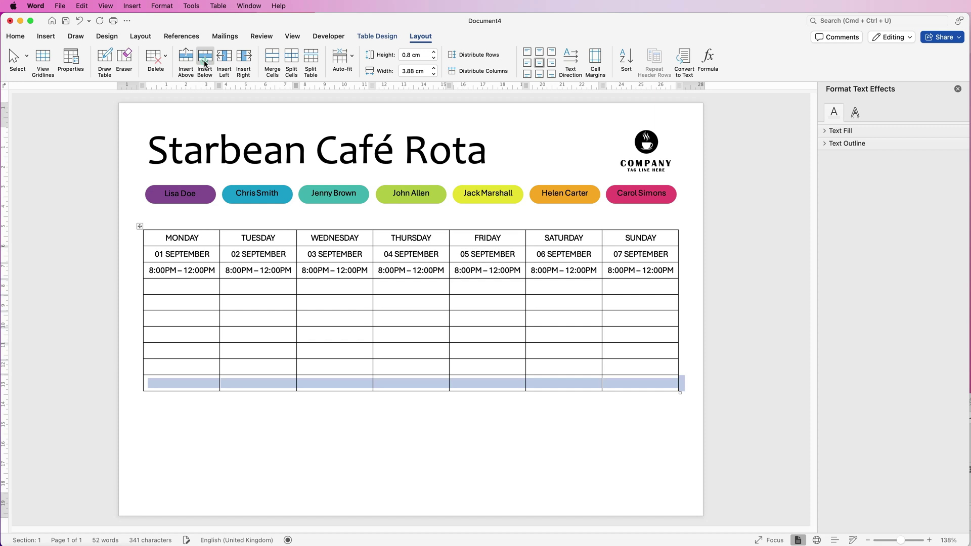
pyautogui.click(205, 59)
pyautogui.click(205, 59)
pyautogui.click(205, 60)
pyautogui.click(205, 60)
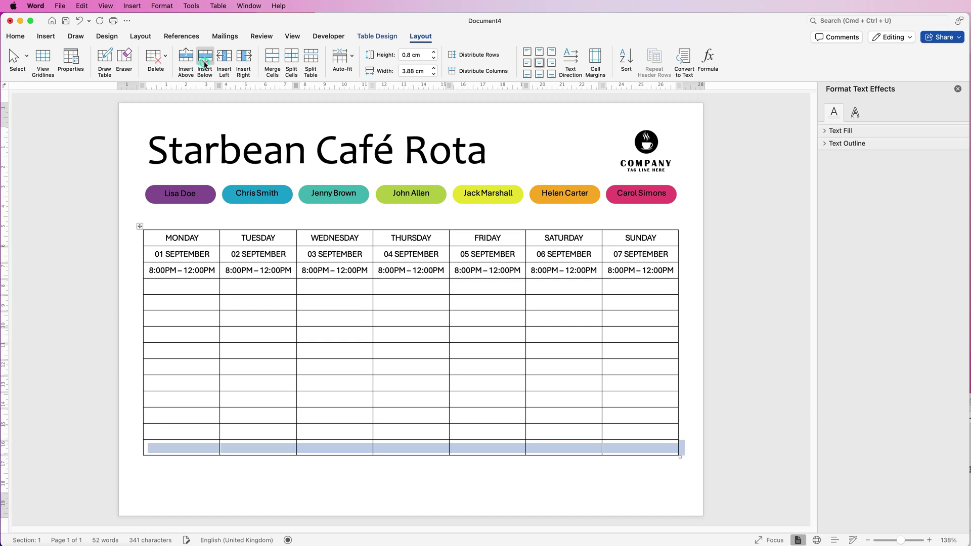
pyautogui.click(205, 61)
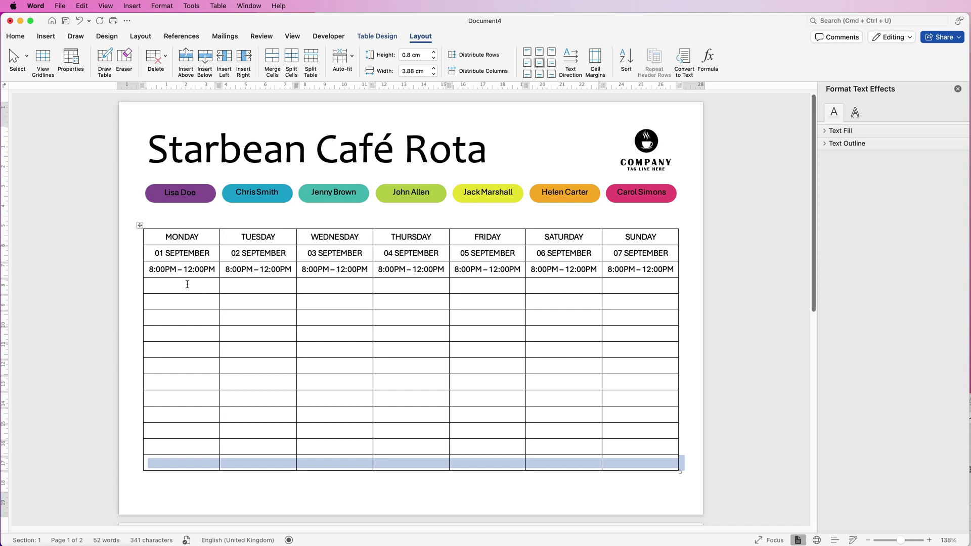
# - Fill a row with the 12:00PM - 5:00PM shift for every day
pyautogui.click(186, 334)
pyautogui.write('12:00PM - 5:00PM')
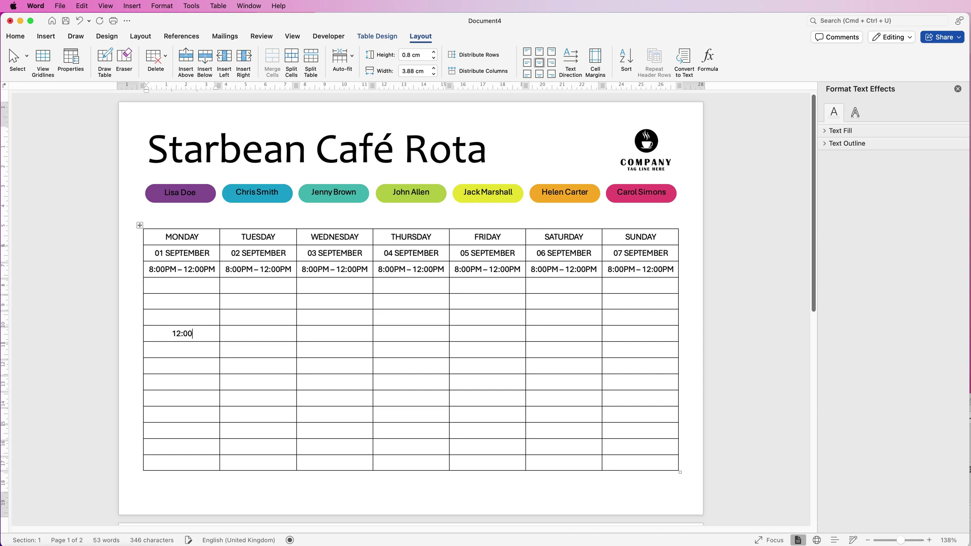
pyautogui.hotkey('shift', 'Home')
pyautogui.hotkey('ctrl', 'c')
pyautogui.moveTo(281, 332); pyautogui.dragTo(640, 333)
pyautogui.hotkey('ctrl', 'v')
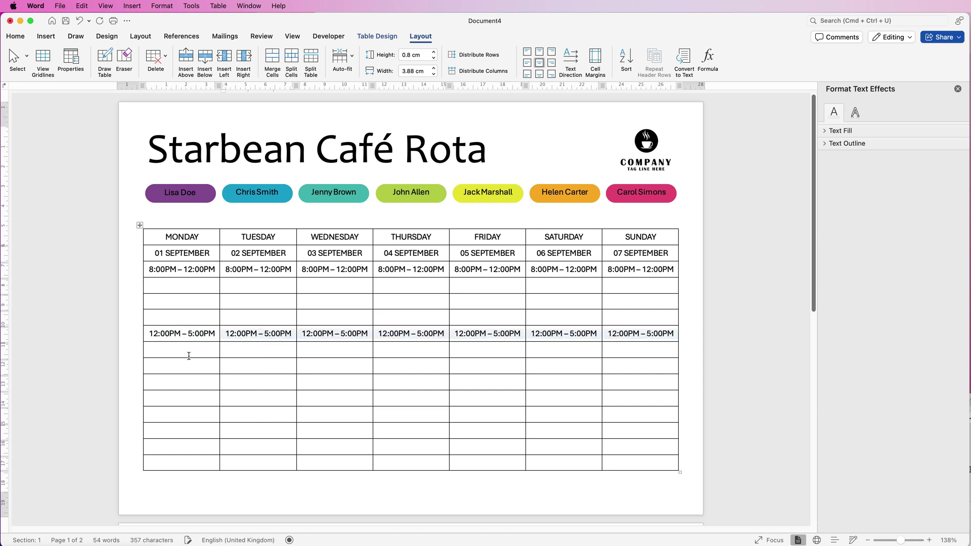
# - Fill a lower row with the 12:00PM - 10:00PM shift for every day
pyautogui.click(184, 399)
pyautogui.write('12:00PM - 10:00PM')
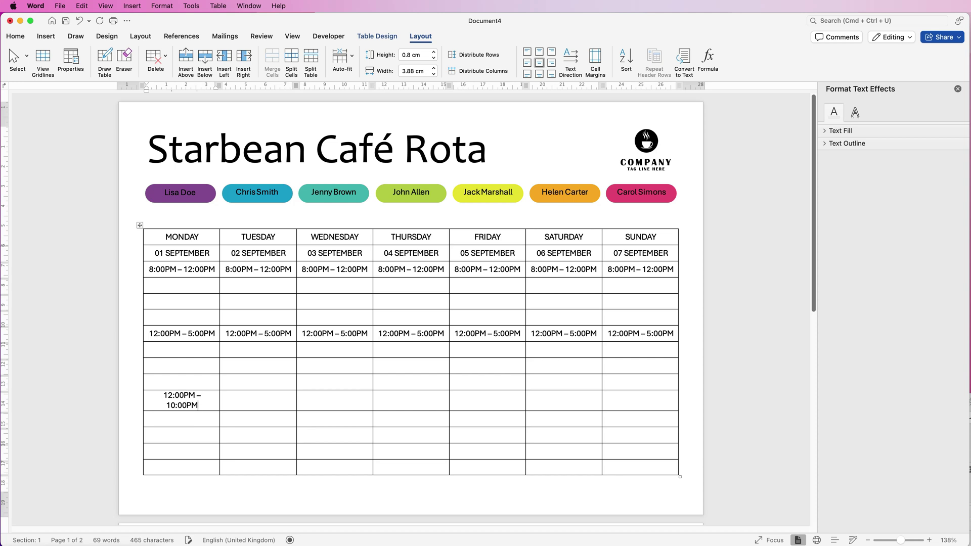
pyautogui.hotkey('shift', 'Home')
pyautogui.hotkey('ctrl', 'c')
pyautogui.moveTo(259, 399); pyautogui.dragTo(640, 400)
pyautogui.hotkey('ctrl', 'v')
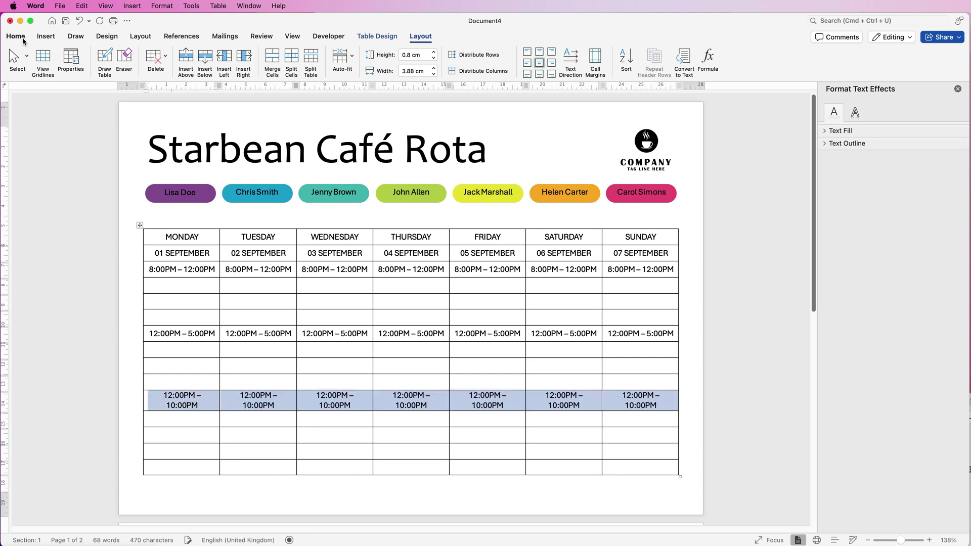
# - Shrink the shift-time rows to 11 pt so the longer shift fits on one line
pyautogui.click(16, 36)
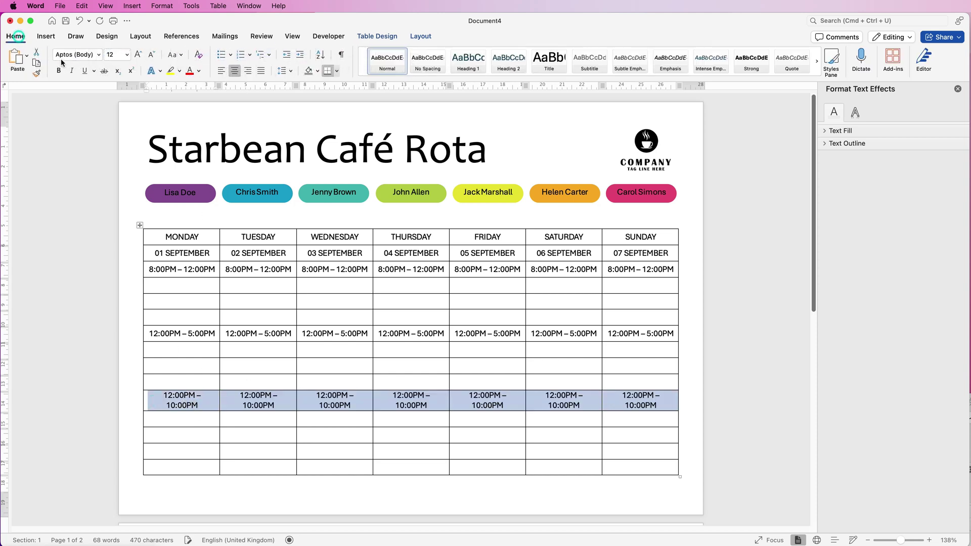
pyautogui.click(151, 55)
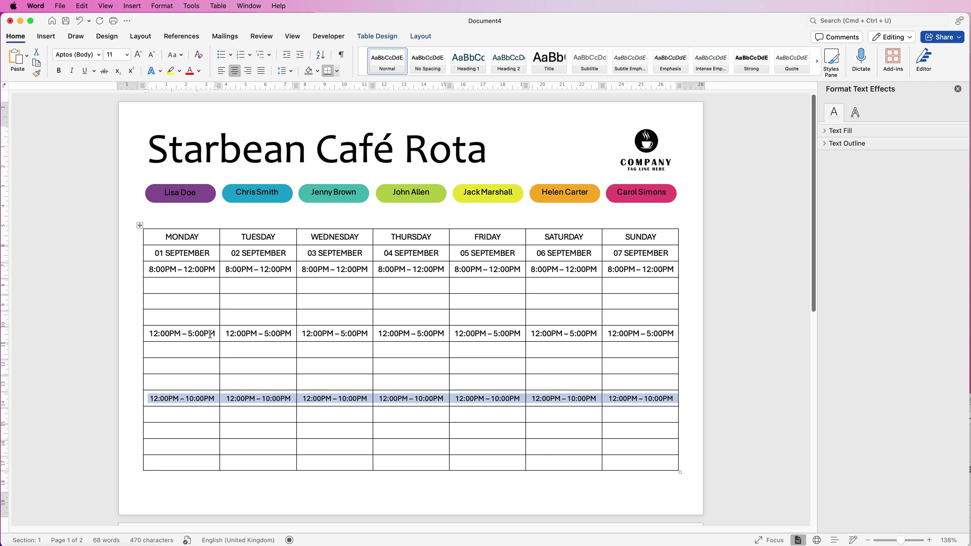
pyautogui.moveTo(212, 333); pyautogui.dragTo(542, 329)
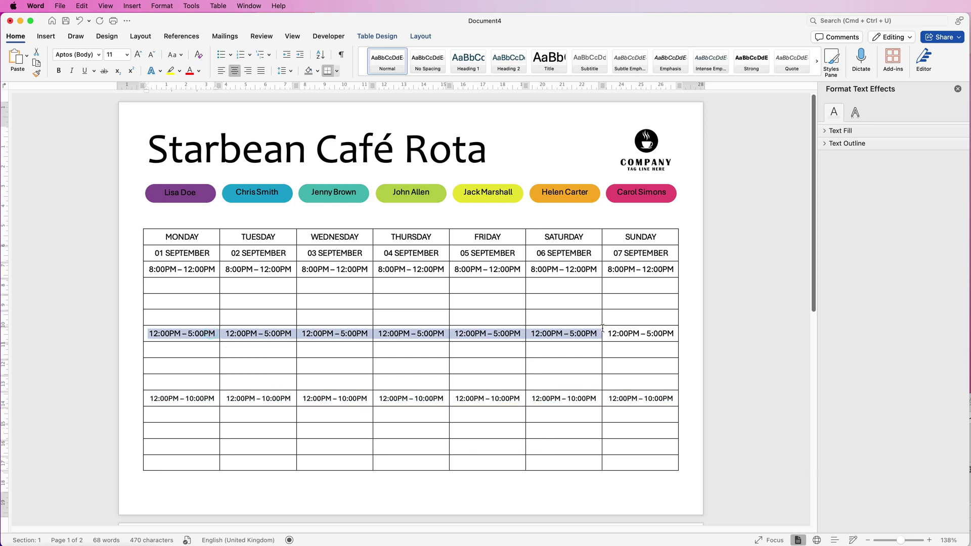
pyautogui.moveTo(602, 328); pyautogui.dragTo(605, 328)
pyautogui.click(127, 54)
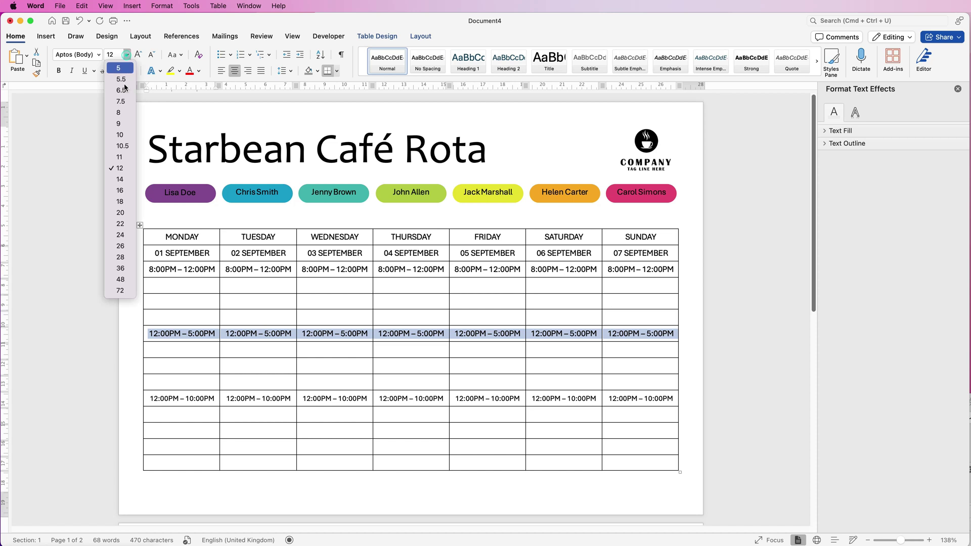
pyautogui.click(120, 157)
pyautogui.moveTo(171, 269); pyautogui.dragTo(614, 268)
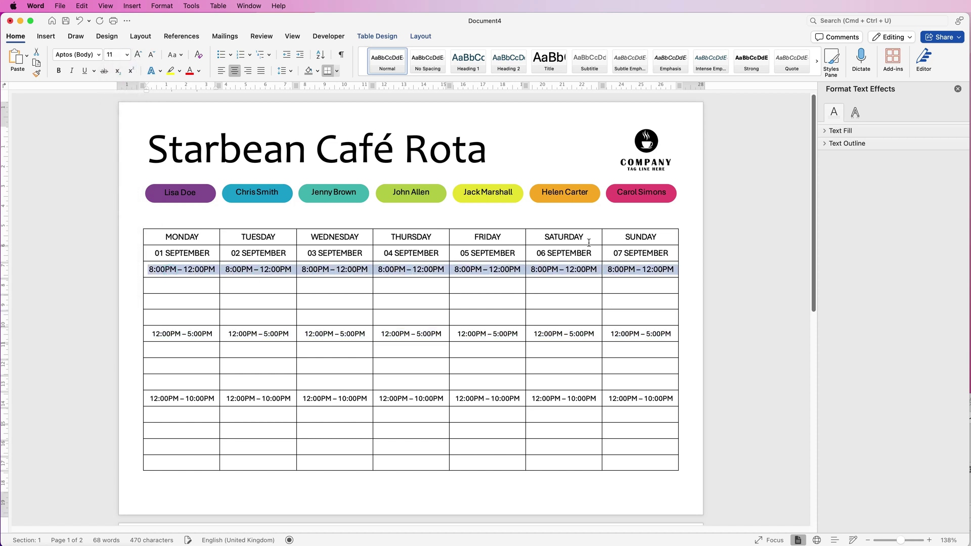
pyautogui.click(126, 54)
pyautogui.click(123, 158)
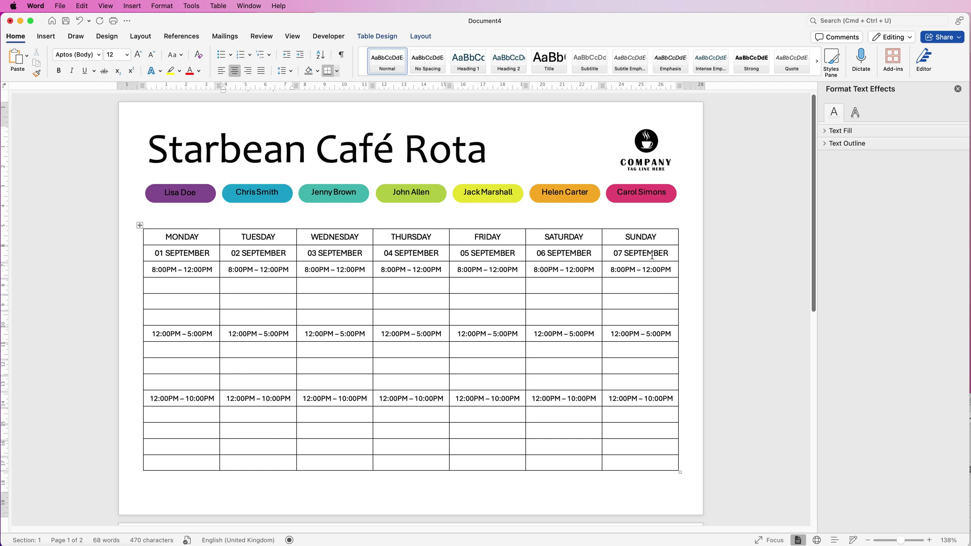
# - Bold the day and date rows, then reduce the dates row to 10 pt
pyautogui.moveTo(659, 254); pyautogui.dragTo(152, 237)
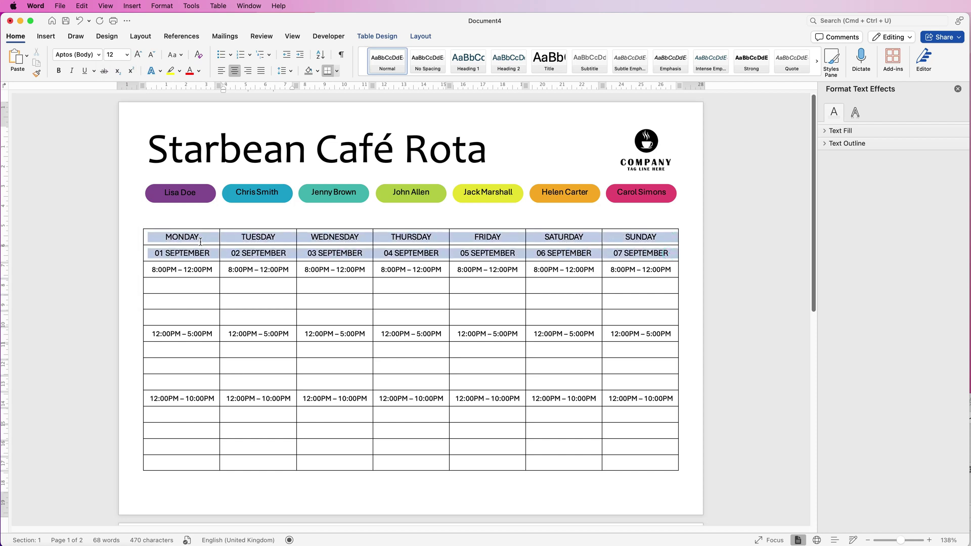
pyautogui.click(60, 71)
pyautogui.click(207, 252)
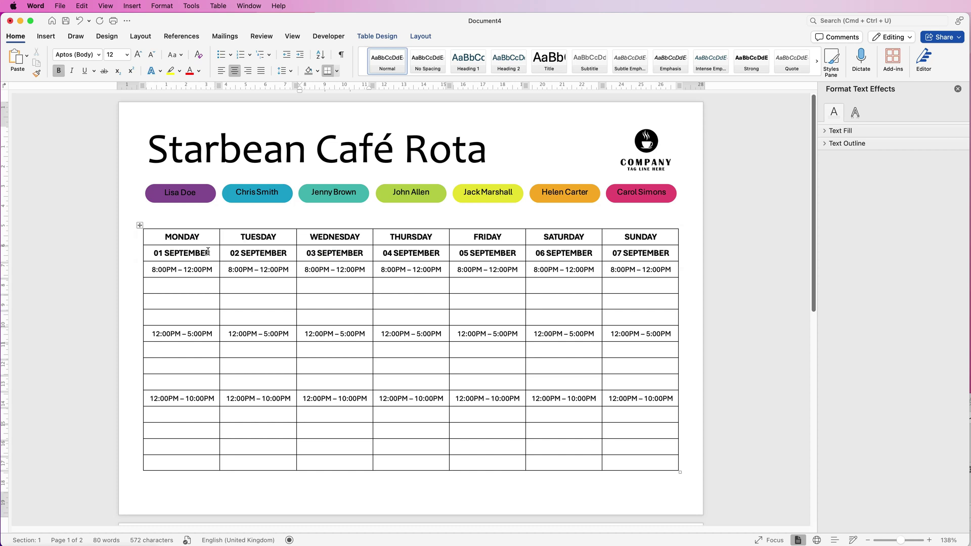
pyautogui.moveTo(151, 252); pyautogui.dragTo(626, 253)
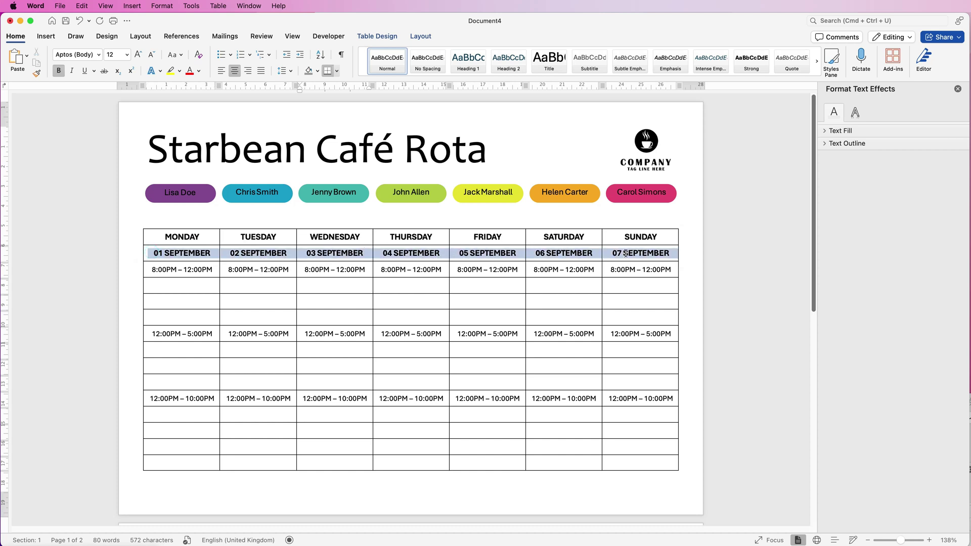
pyautogui.click(151, 57)
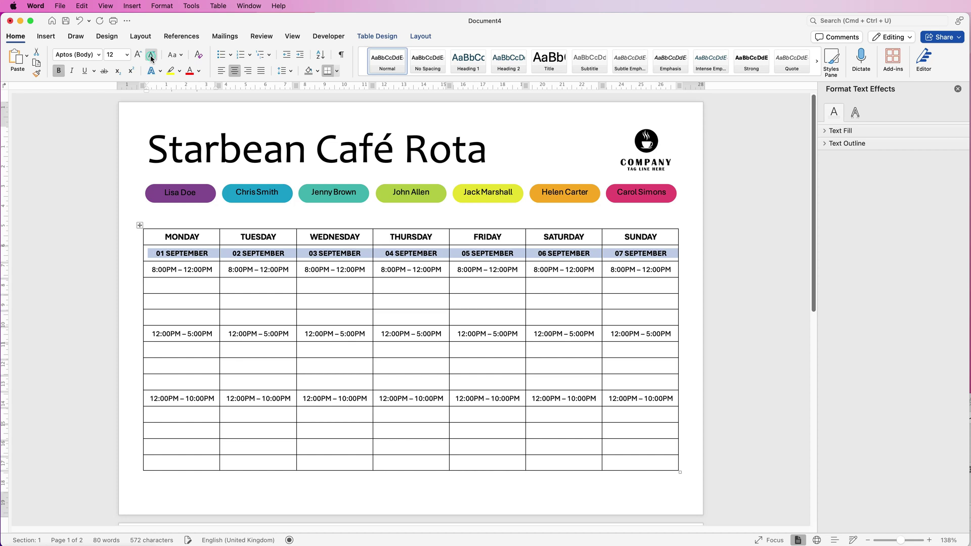
pyautogui.click(151, 57)
pyautogui.click(151, 57)
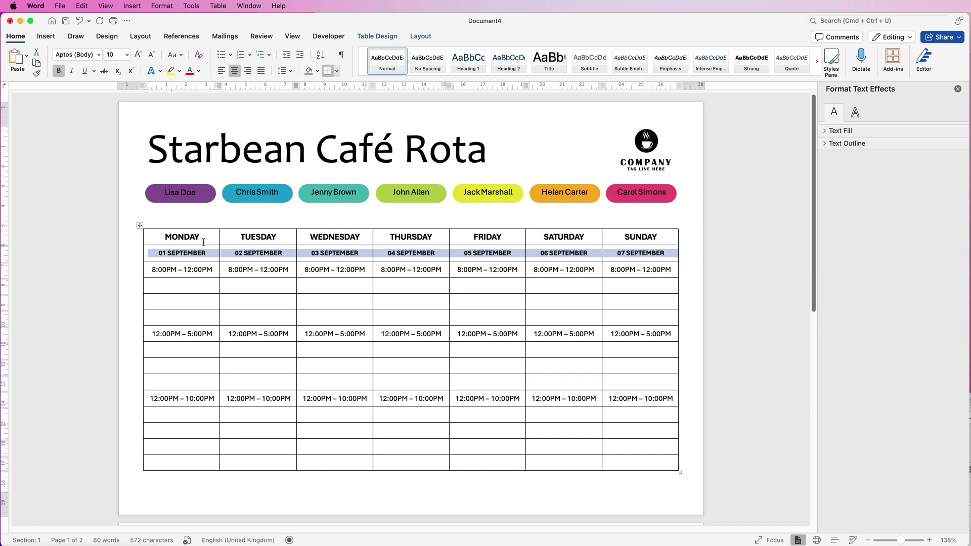
# - Set the date row height to 0.5 cm
pyautogui.click(415, 36)
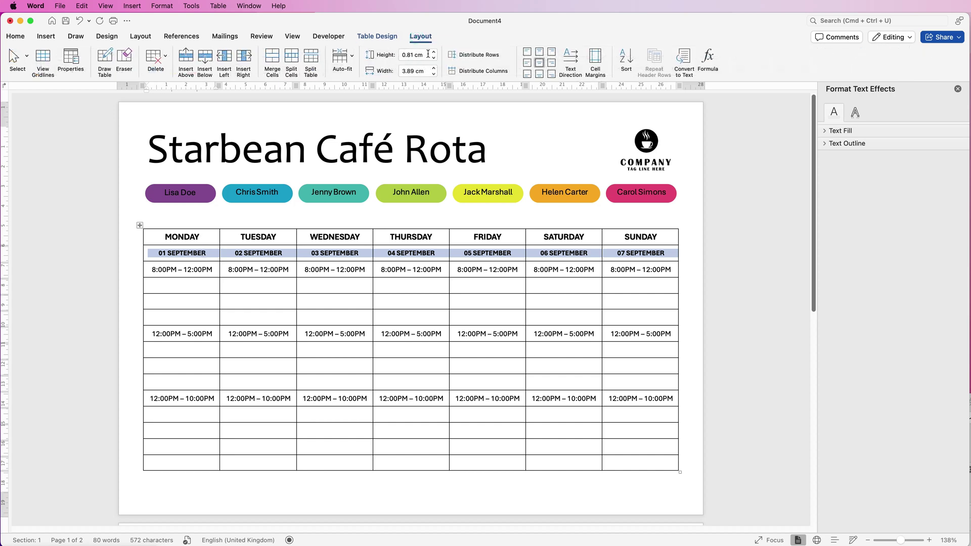
pyautogui.click(423, 57)
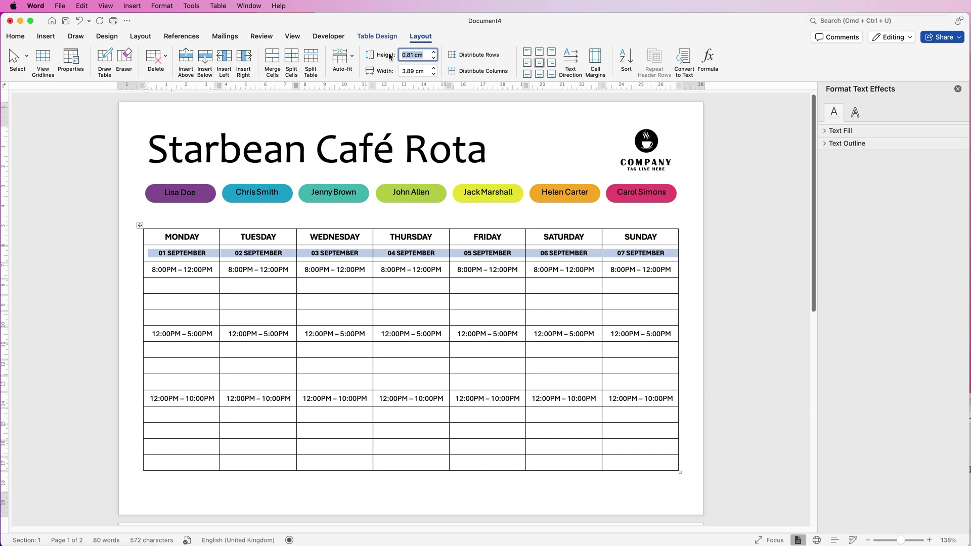
pyautogui.write('.5')
pyautogui.press('Return')
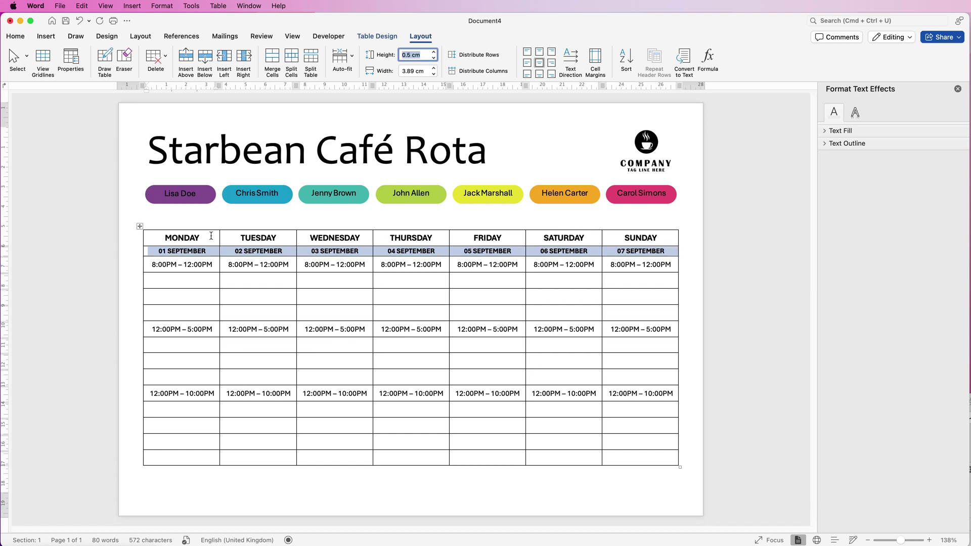
# - Remove the inside horizontal border between the day and date rows and shade both rows grey
pyautogui.moveTo(204, 237); pyautogui.dragTo(621, 248)
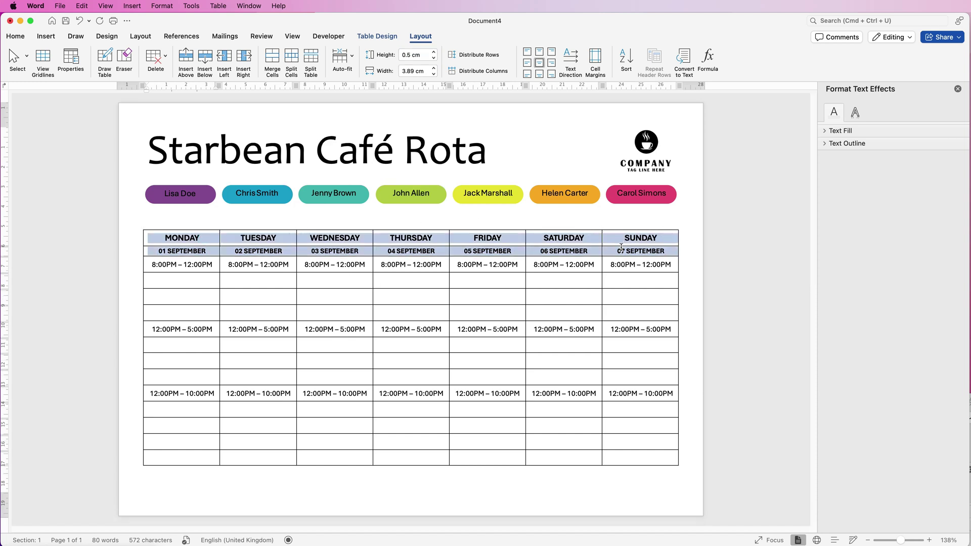
pyautogui.click(387, 36)
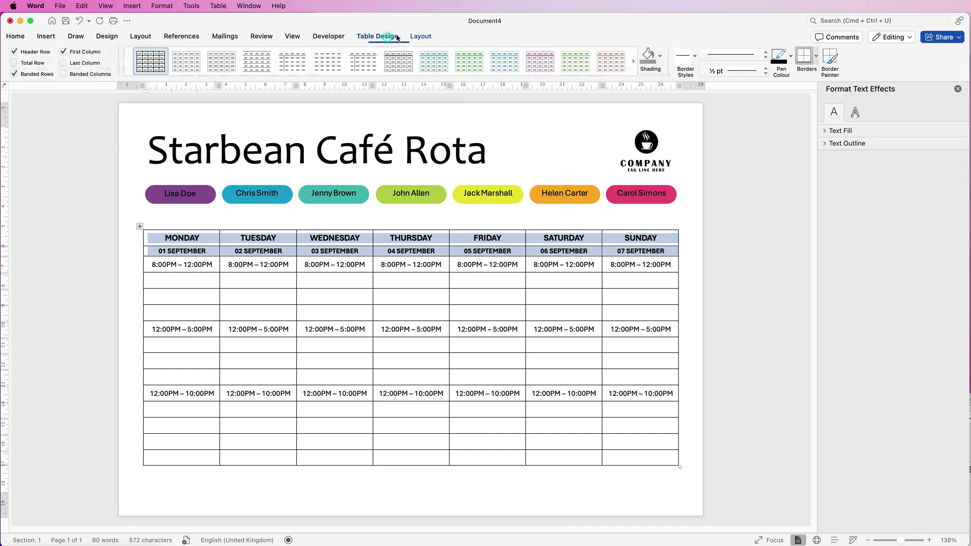
pyautogui.click(814, 60)
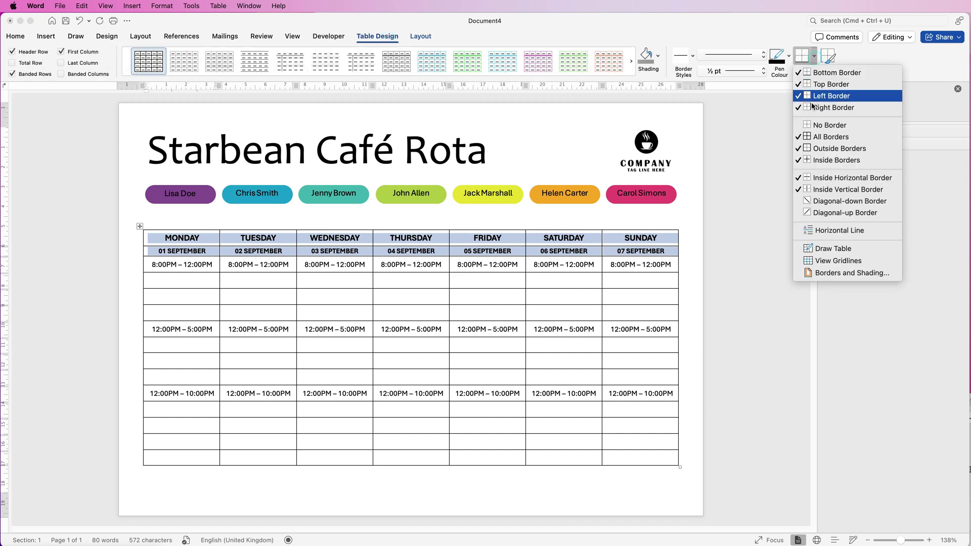
pyautogui.click(811, 178)
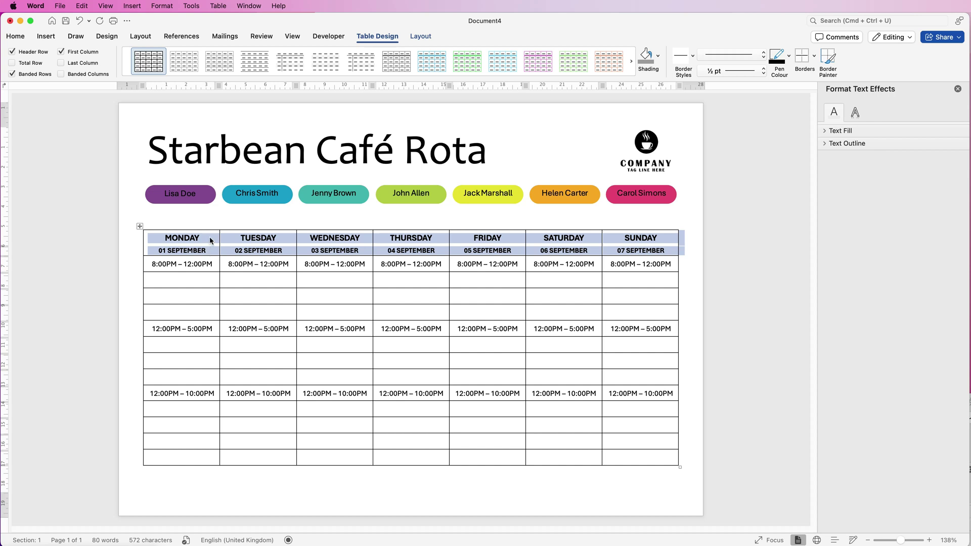
pyautogui.click(657, 56)
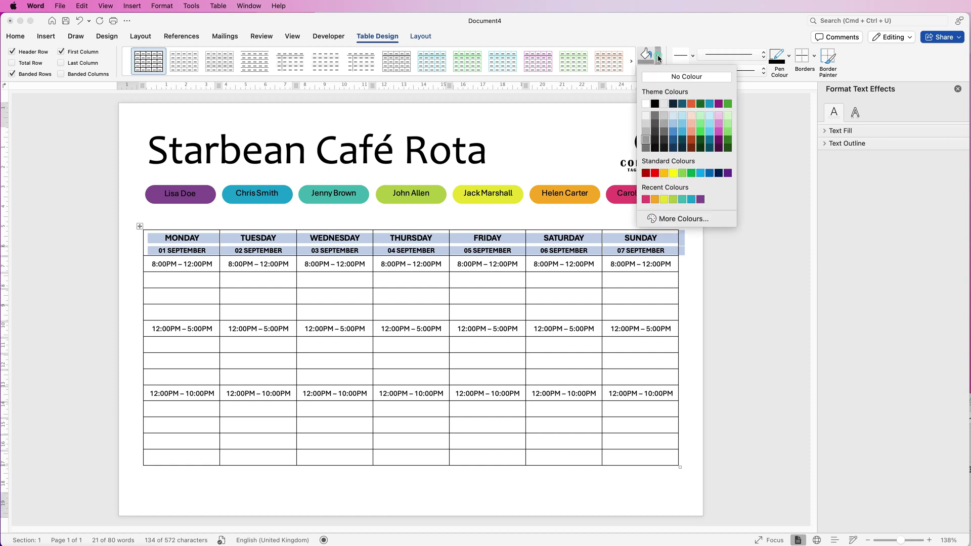
pyautogui.click(646, 140)
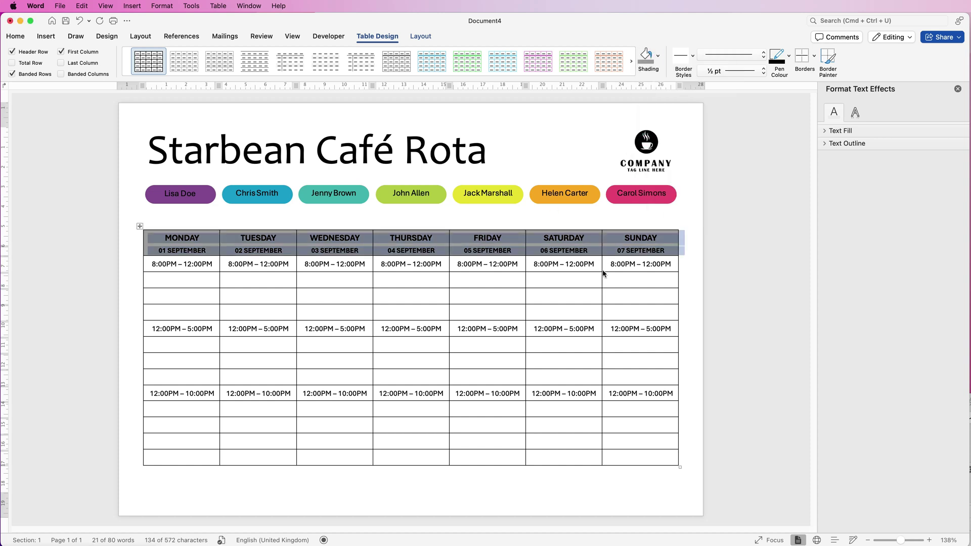
# - Shade the 8:00PM – 12:00PM, 12:00PM – 5:00PM and 12:00PM – 10:00PM rows grey; nudge the logo
pyautogui.moveTo(608, 266); pyautogui.dragTo(206, 265)
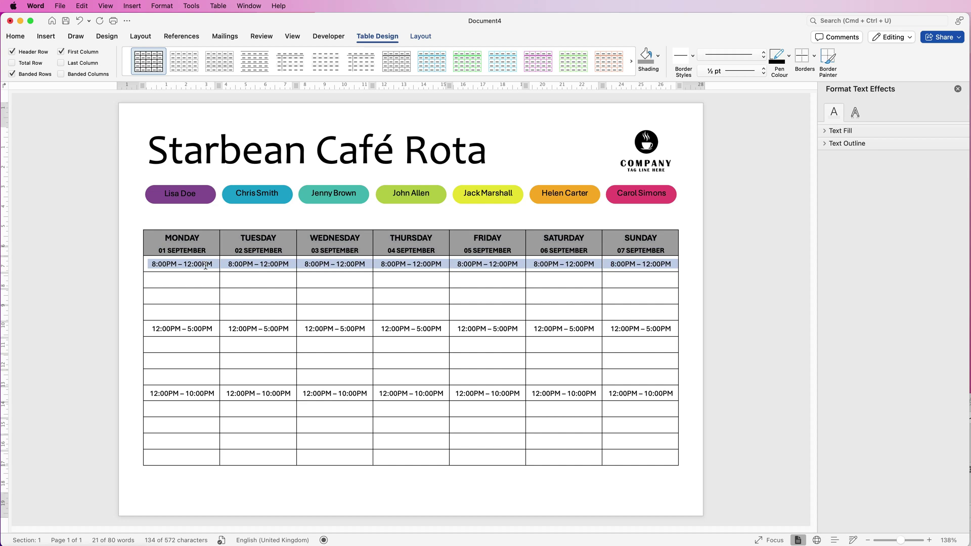
pyautogui.click(658, 55)
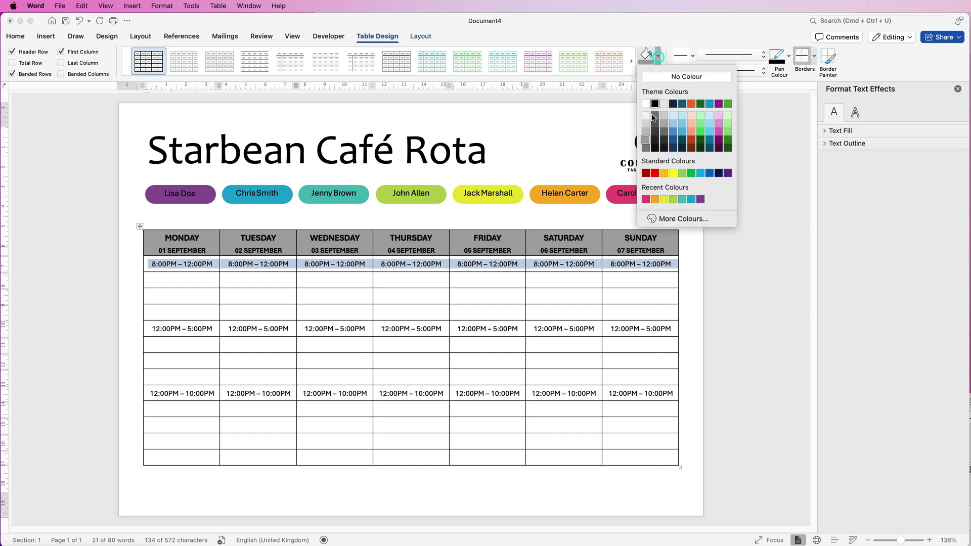
pyautogui.click(644, 131)
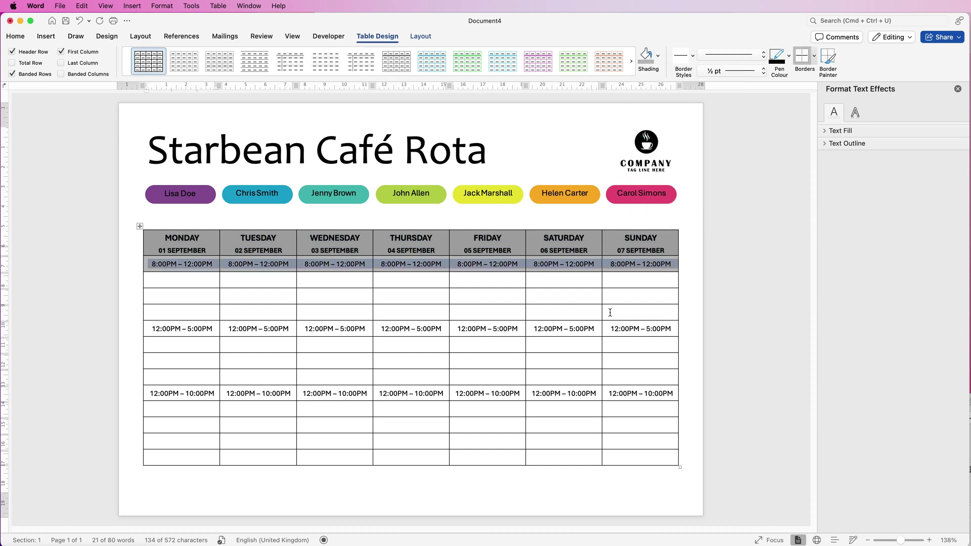
pyautogui.moveTo(611, 328); pyautogui.dragTo(210, 328)
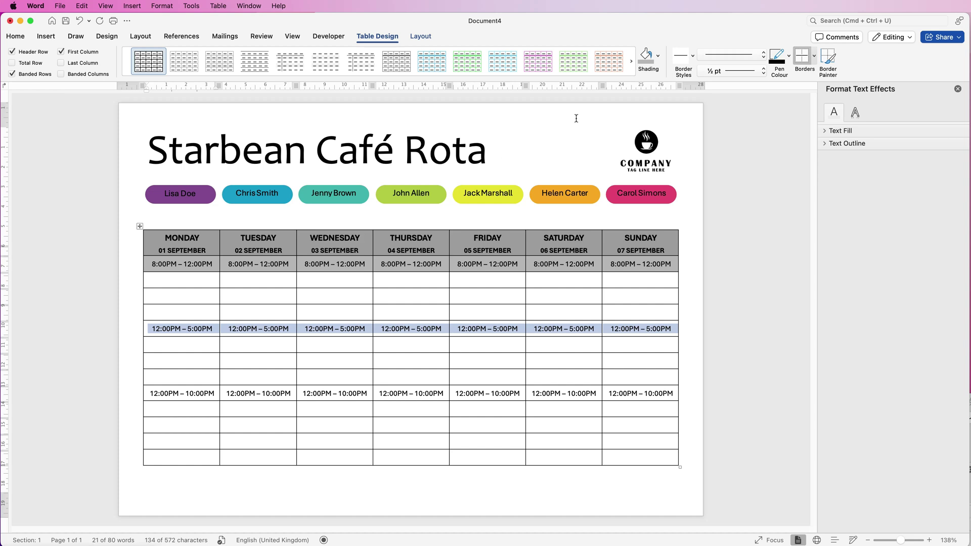
pyautogui.click(654, 59)
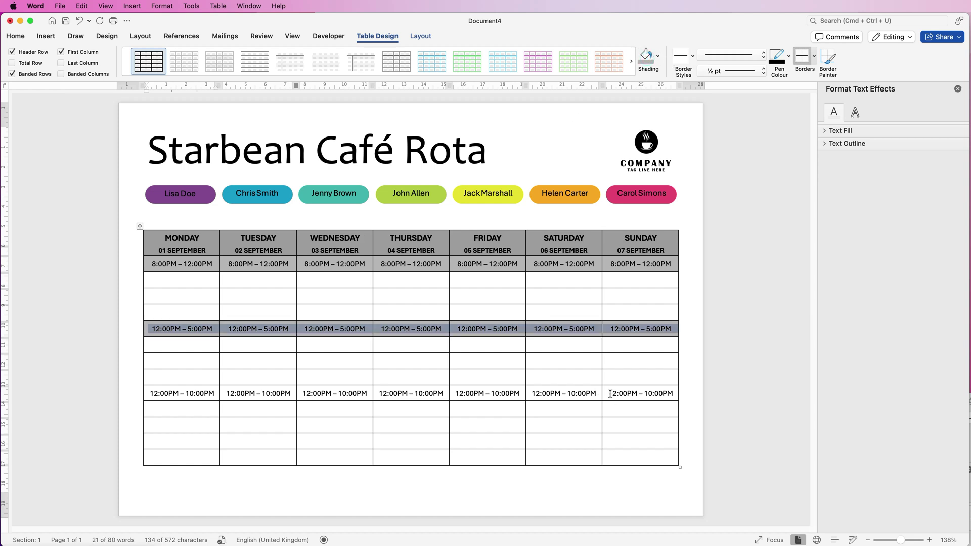
pyautogui.moveTo(612, 394)
pyautogui.mouseDown()
pyautogui.moveTo(394, 380)
pyautogui.moveTo(204, 394)
pyautogui.mouseUp()
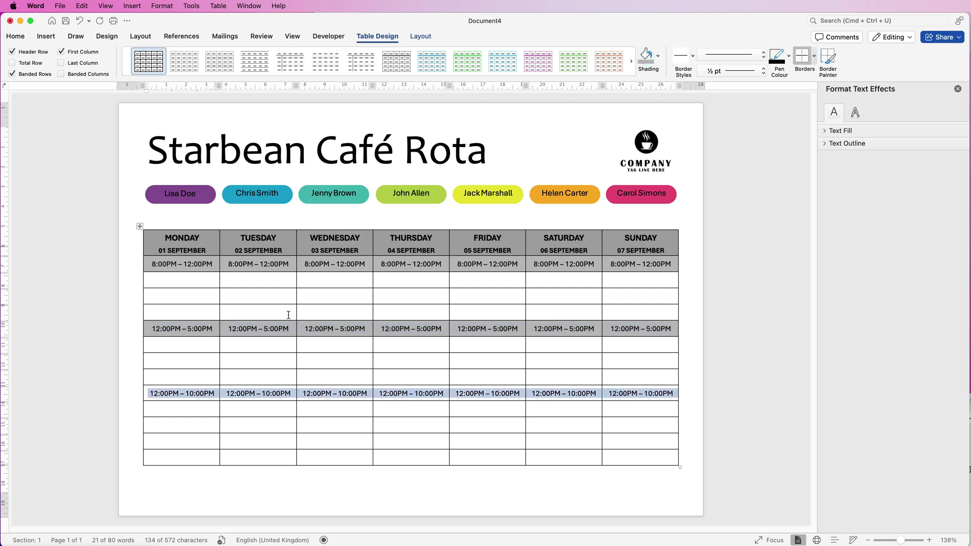
pyautogui.click(644, 58)
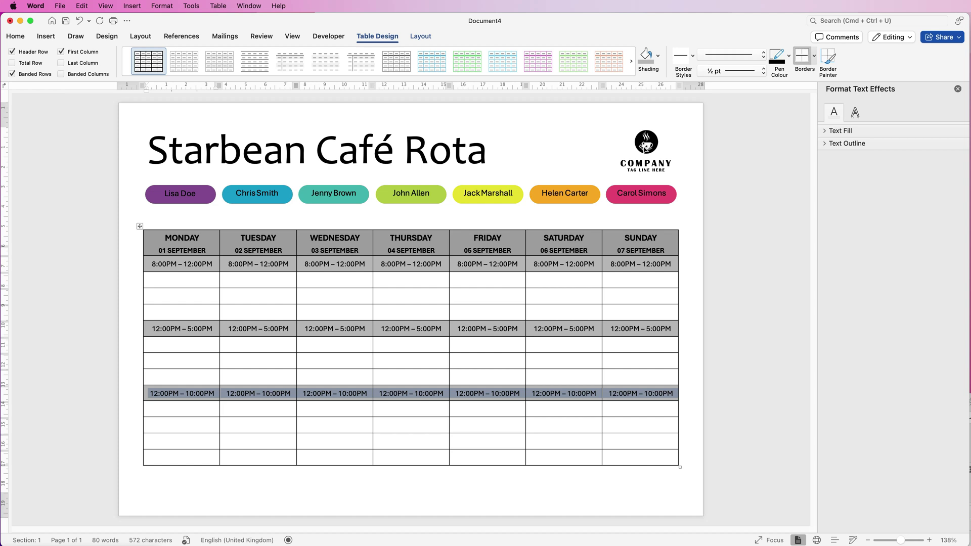
pyautogui.moveTo(646, 144); pyautogui.dragTo(660, 143)
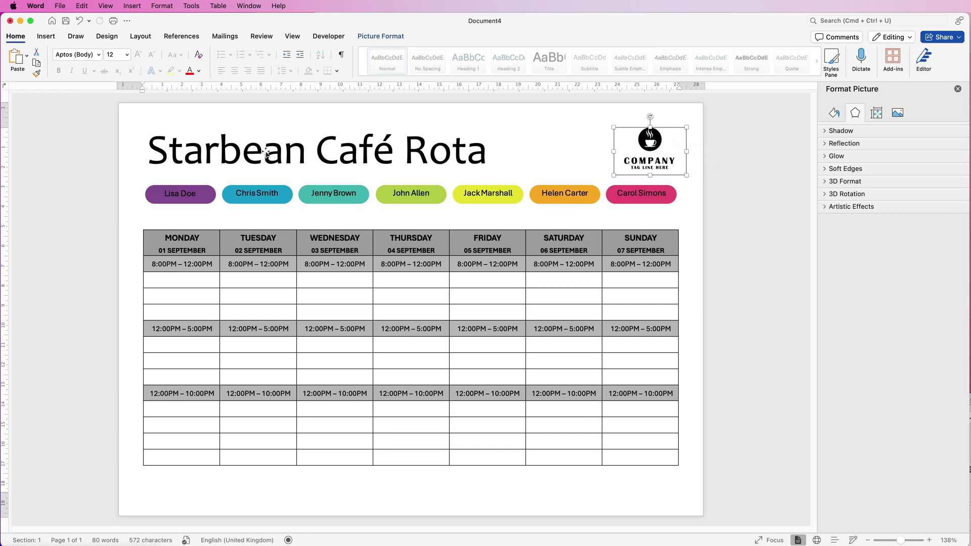
# - Nudge the title slightly into position, then deselect it
pyautogui.moveTo(262, 152); pyautogui.dragTo(262, 151)
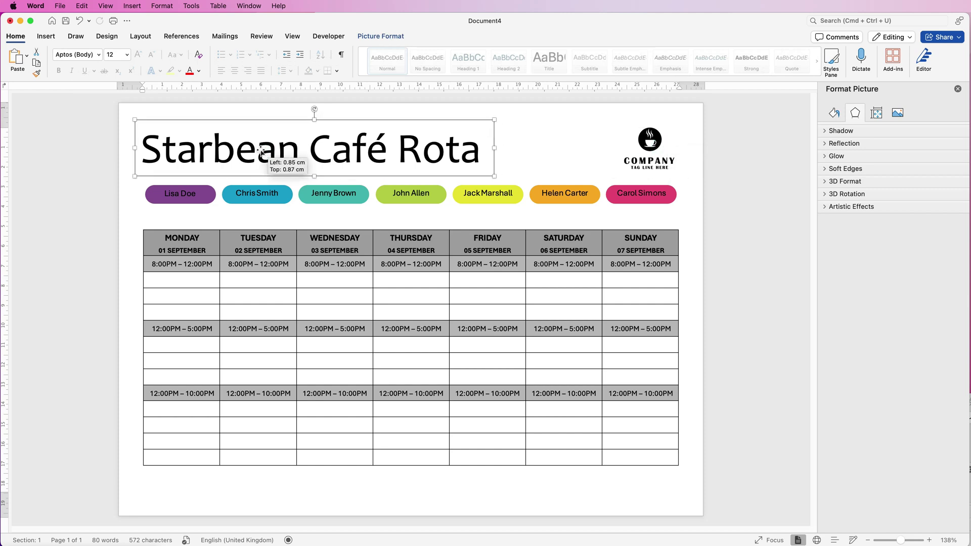
pyautogui.moveTo(261, 150); pyautogui.dragTo(261, 152)
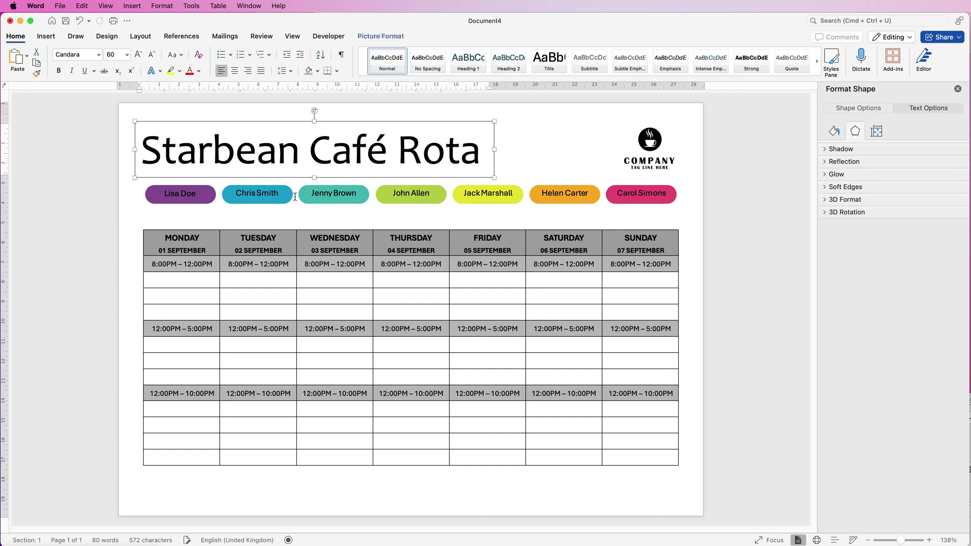
pyautogui.click(299, 263)
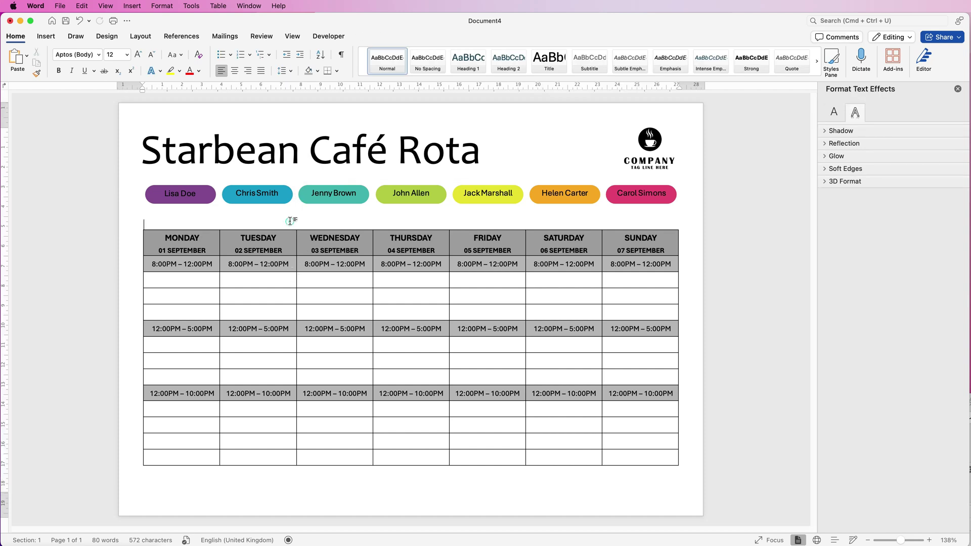
# - Add an empty line above the table and select the Lisa Doe name tag
pyautogui.click(291, 220)
pyautogui.press('Return')
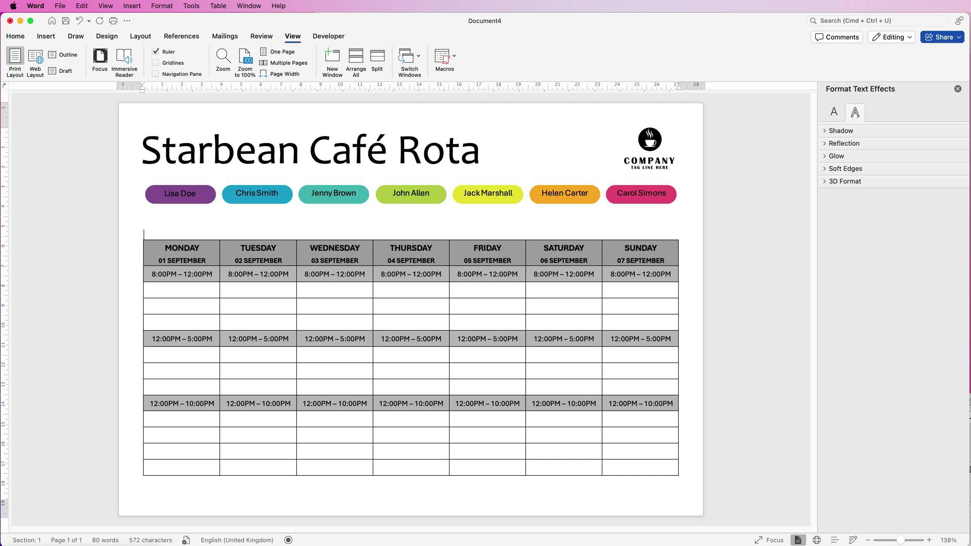
pyautogui.click(180, 194)
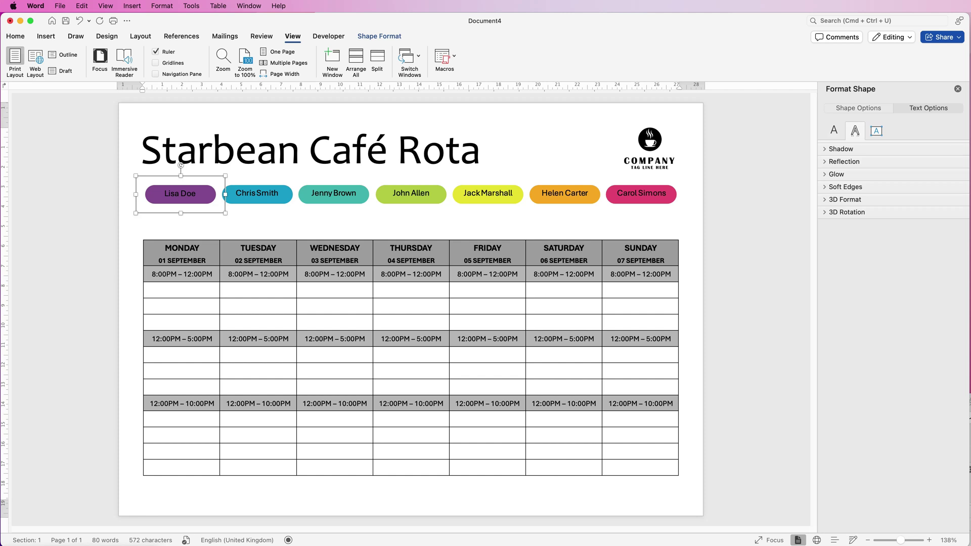
# - Drag a trial Lisa Doe copy into Monday's first cell, then undo it
pyautogui.moveTo(188, 197); pyautogui.dragTo(184, 229)
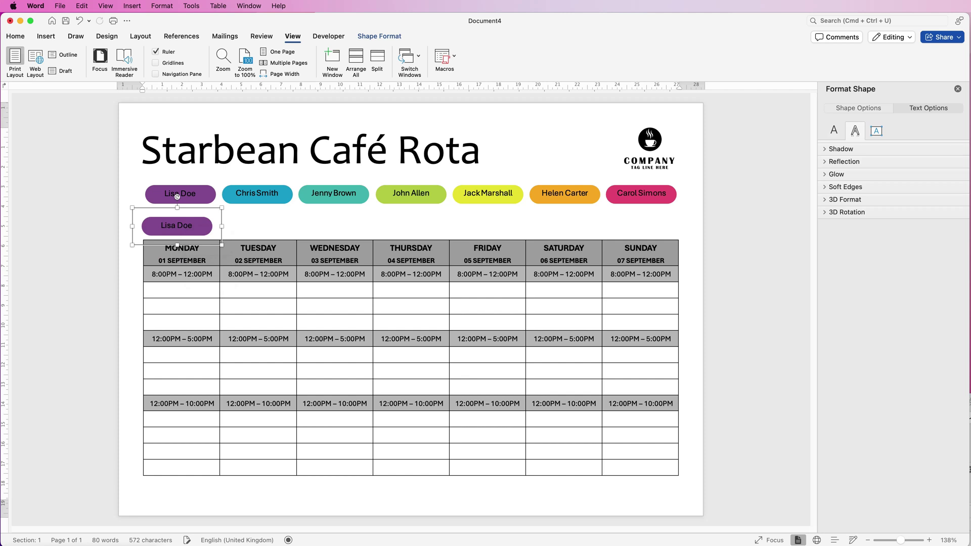
pyautogui.press('Delete')
pyautogui.press('super+z')
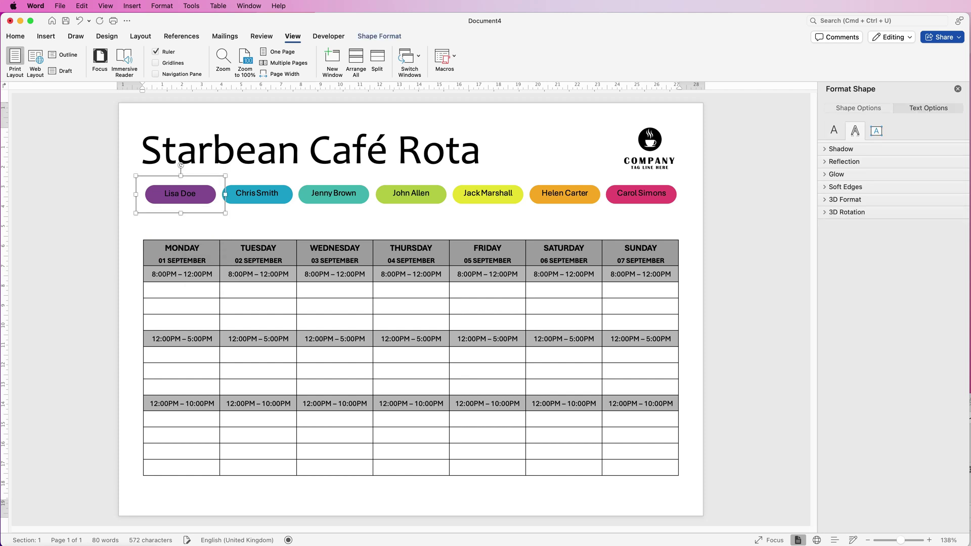
# - Select all seven name tags, resize them together, and widen the Lisa Doe tag
pyautogui.keyDown('shift'); pyautogui.click(257, 194); pyautogui.keyUp('shift')
pyautogui.keyDown('shift'); pyautogui.click(334, 194); pyautogui.keyUp('shift')
pyautogui.keyDown('shift'); pyautogui.click(411, 193); pyautogui.keyUp('shift')
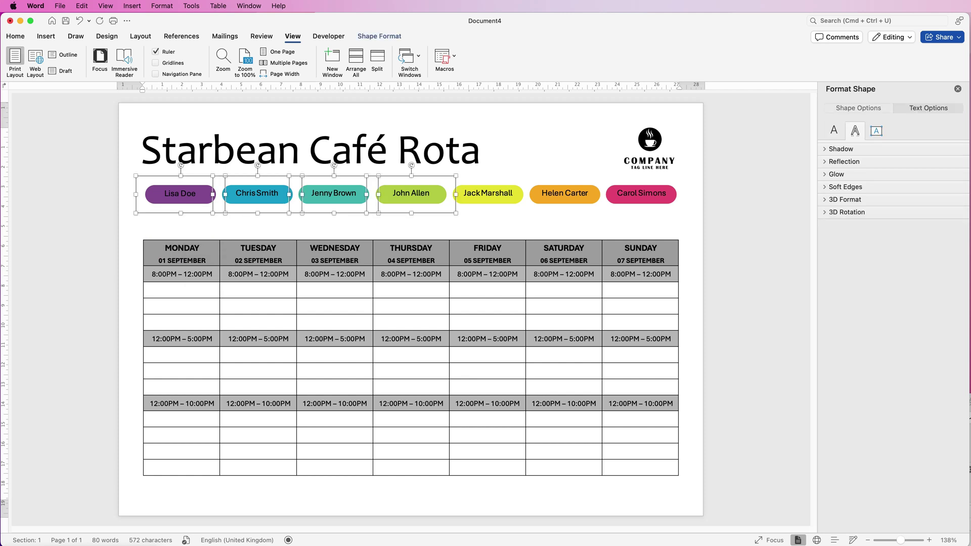
pyautogui.keyDown('shift'); pyautogui.click(488, 194); pyautogui.keyUp('shift')
pyautogui.keyDown('shift'); pyautogui.click(565, 193); pyautogui.keyUp('shift')
pyautogui.keyDown('shift'); pyautogui.click(641, 194); pyautogui.keyUp('shift')
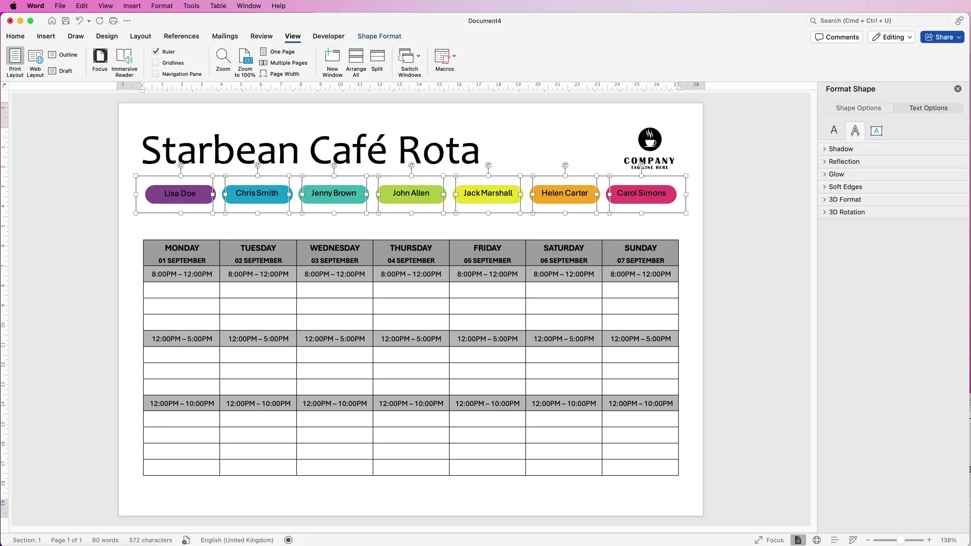
pyautogui.moveTo(565, 213); pyautogui.dragTo(565, 214)
pyautogui.moveTo(212, 194); pyautogui.dragTo(653, 322)
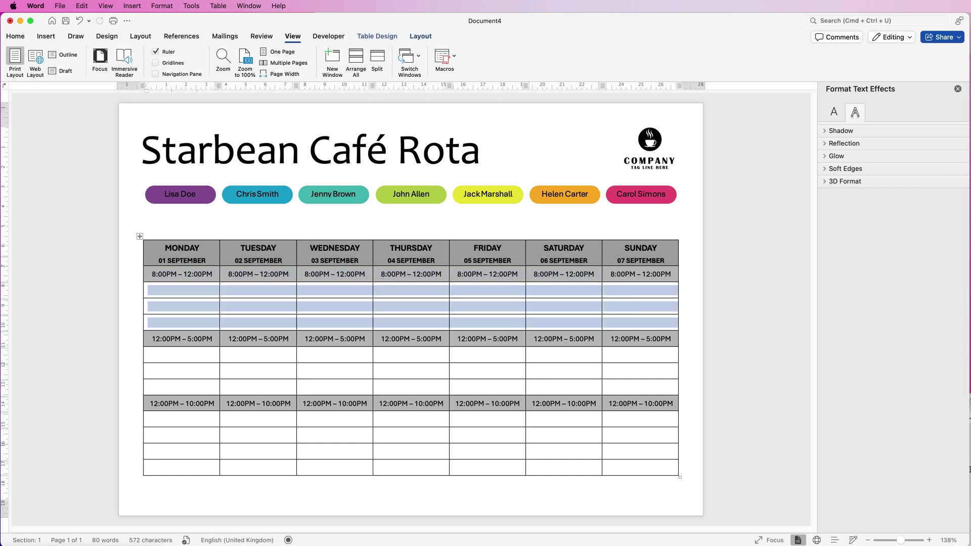
# - Set the blank rows under all three shift times to 1 cm height
pyautogui.click(420, 36)
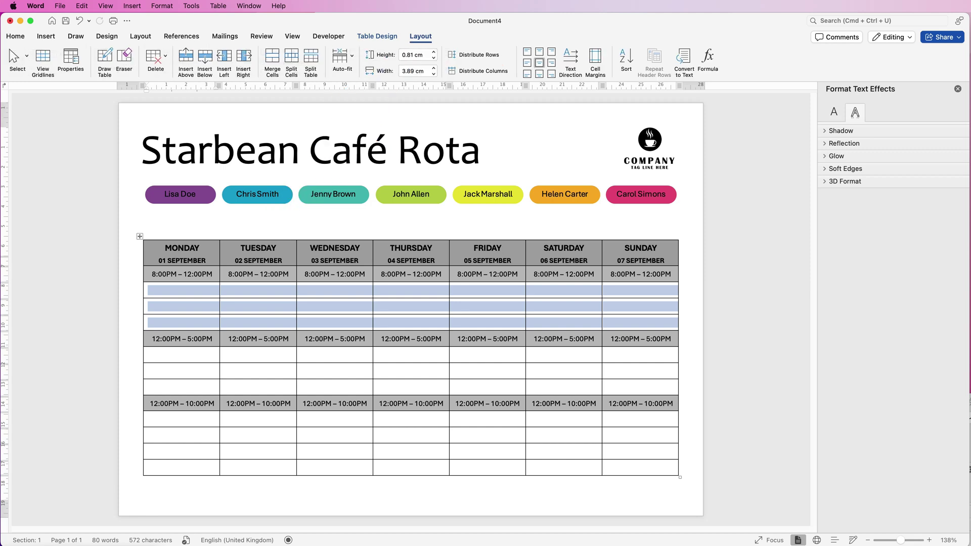
pyautogui.click(413, 54)
pyautogui.write('1')
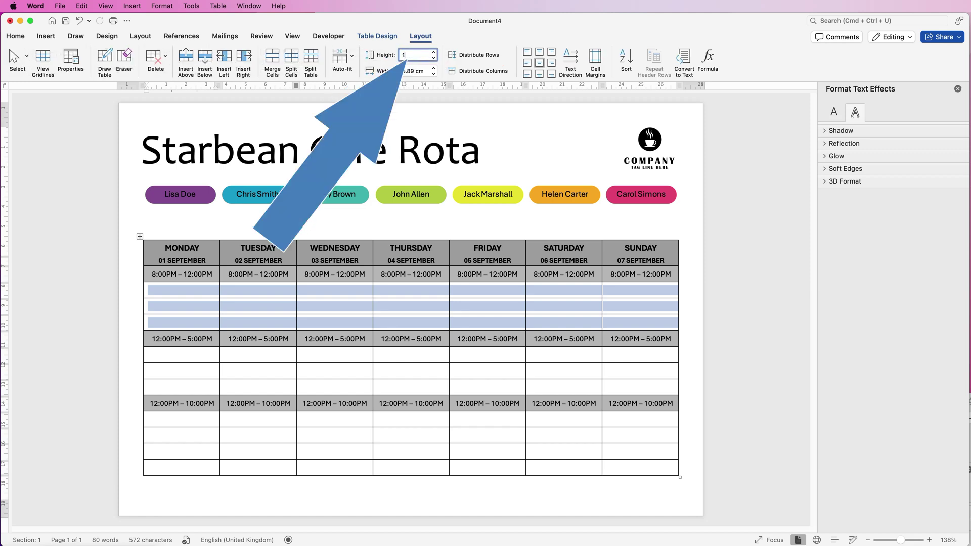
pyautogui.press('Return')
pyautogui.moveTo(619, 397); pyautogui.dragTo(205, 362)
pyautogui.click(417, 54)
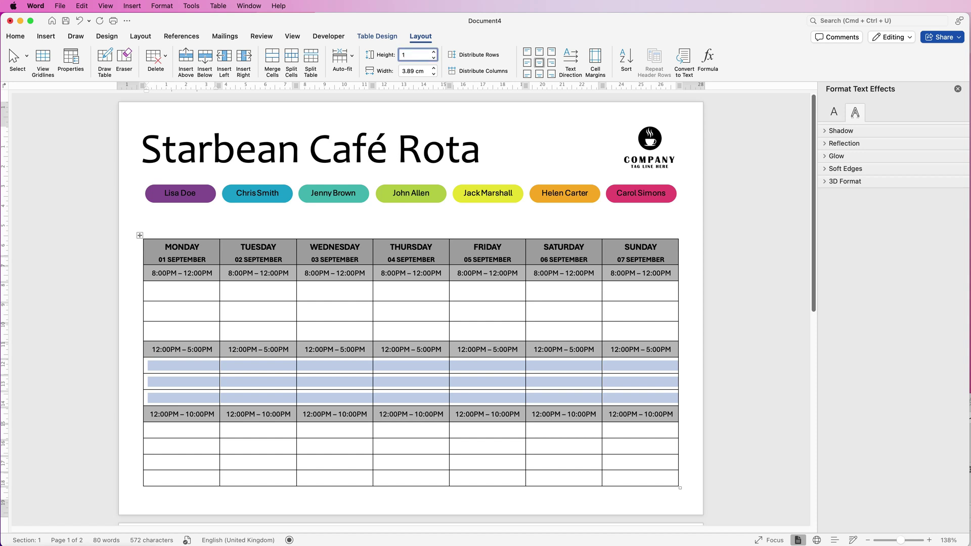
pyautogui.write('1')
pyautogui.press('Return')
pyautogui.moveTo(629, 453); pyautogui.dragTo(190, 445)
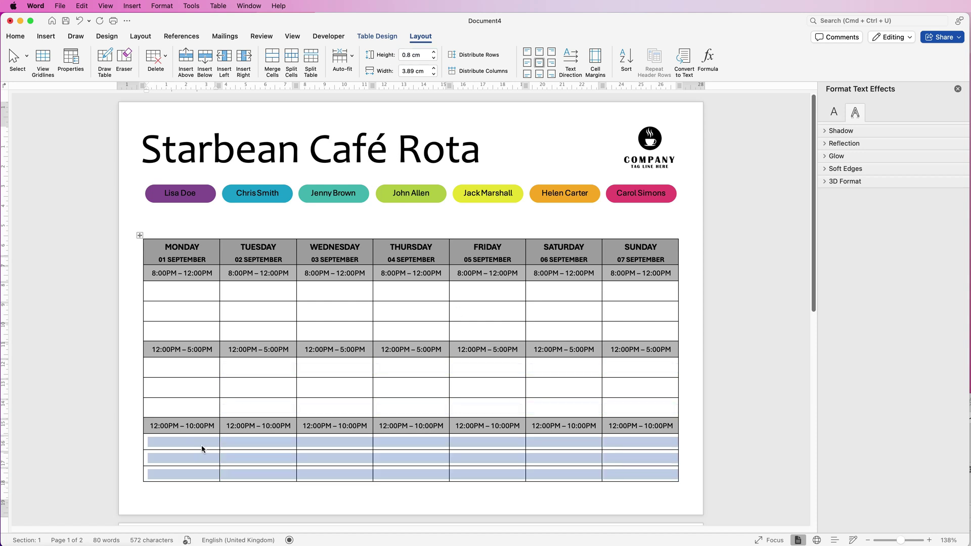
pyautogui.click(422, 55)
pyautogui.write('1')
pyautogui.press('Return')
# - Delete the stray table row on page two and remove the empty line above the table
pyautogui.scroll(-3, 607, 379)
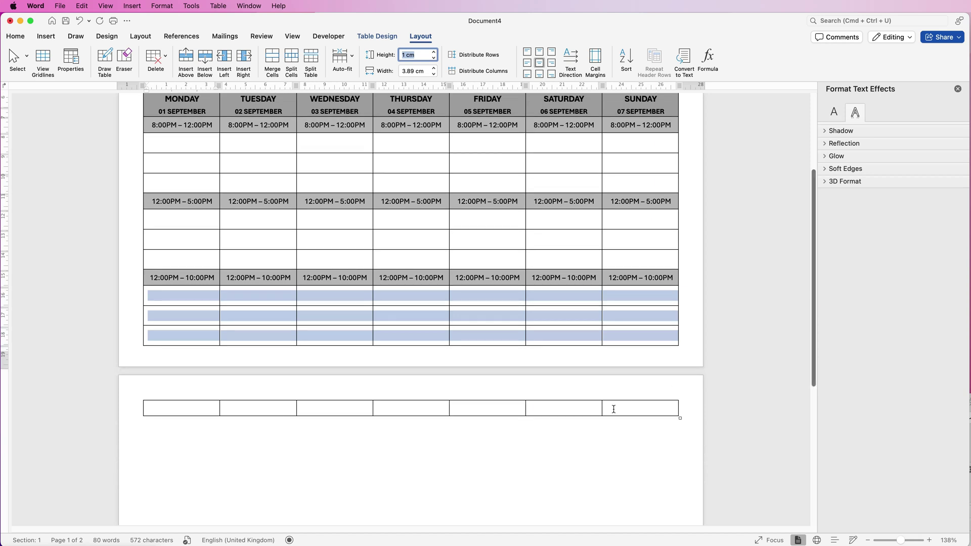
pyautogui.moveTo(613, 407); pyautogui.dragTo(177, 412)
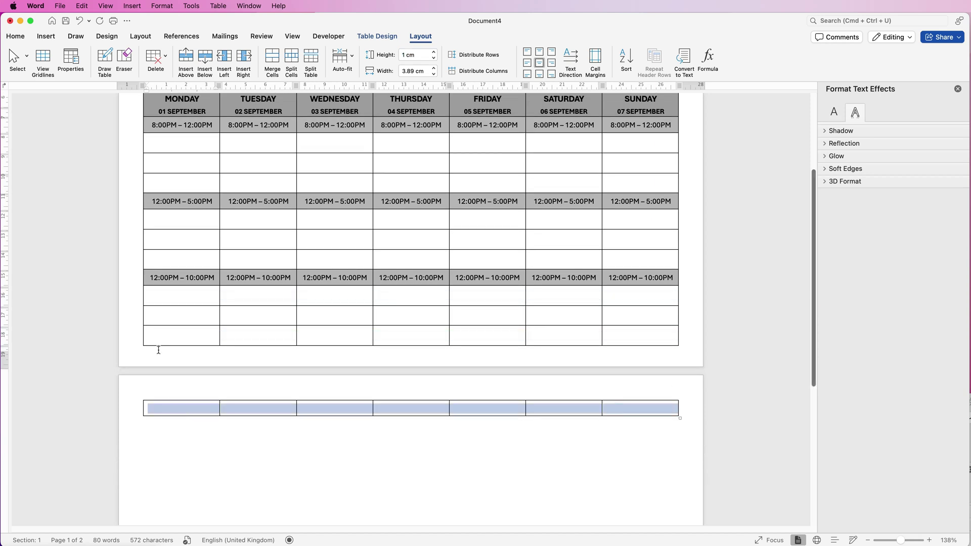
pyautogui.rightClick(187, 412)
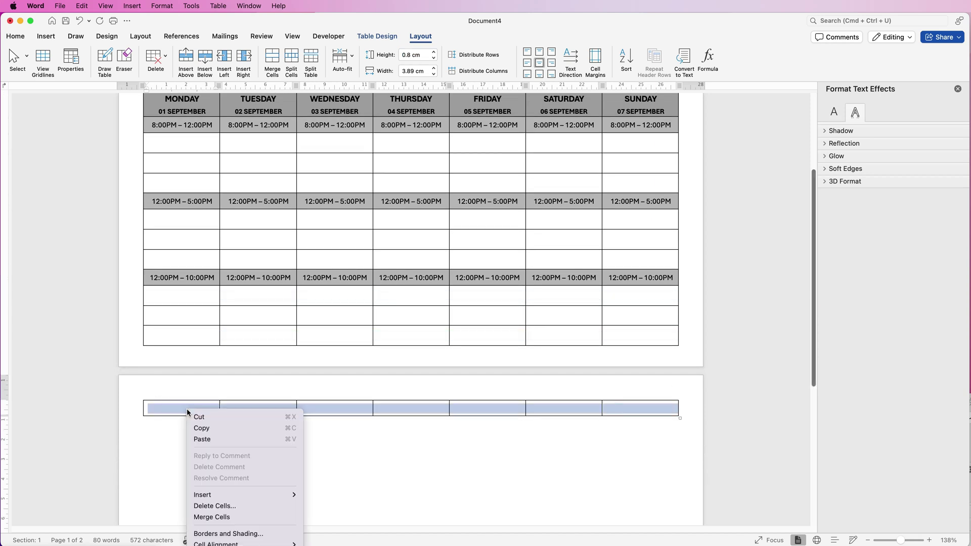
pyautogui.click(216, 506)
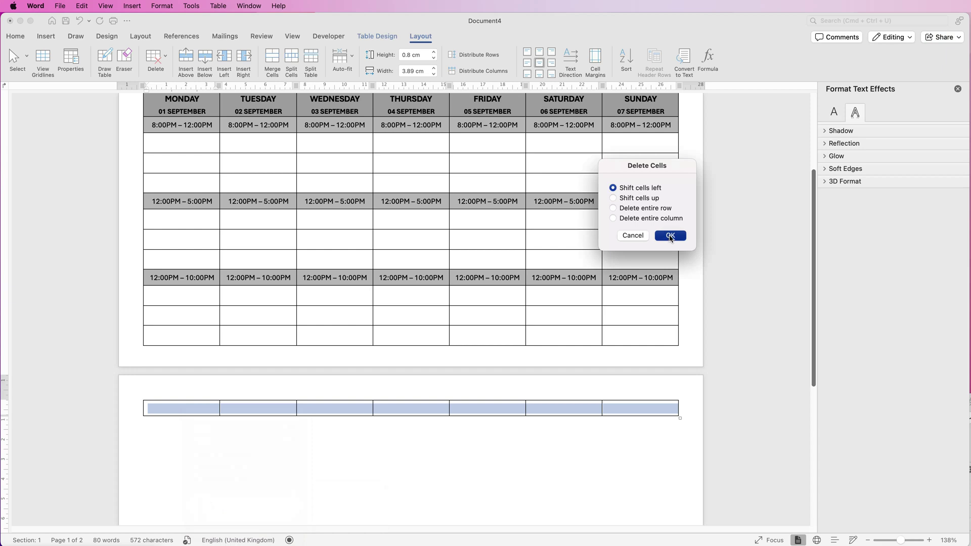
pyautogui.click(670, 235)
pyautogui.scroll(2, 232, 174)
pyautogui.click(222, 181)
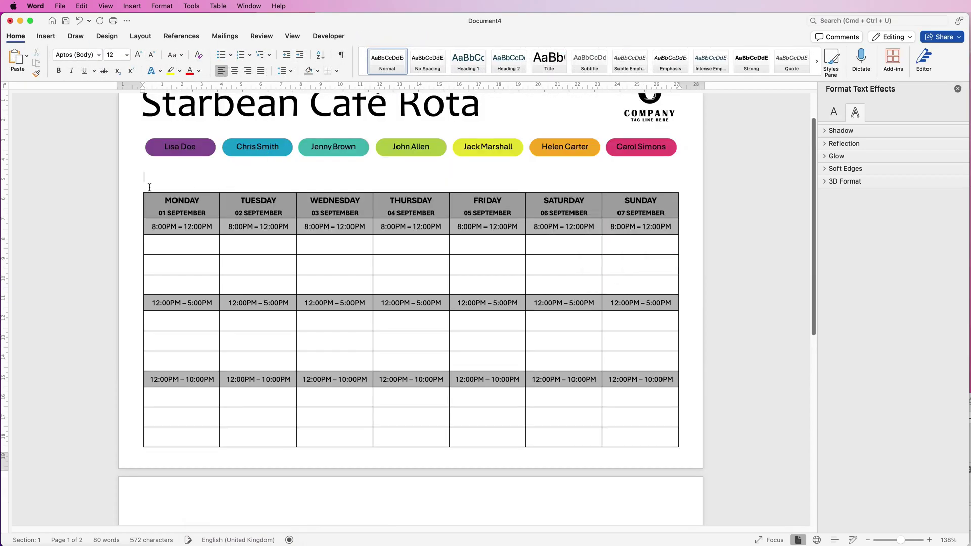
pyautogui.press('BackSpace')
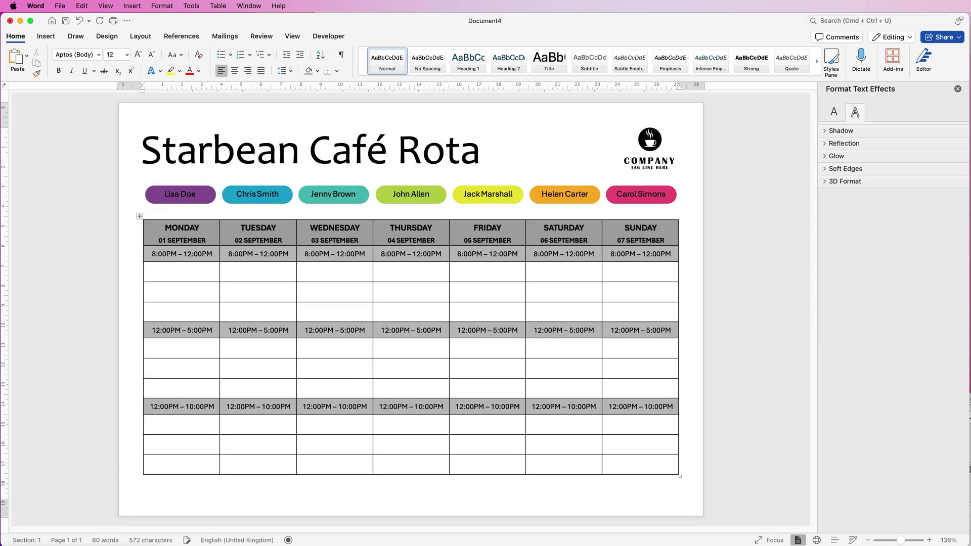
# - Copy Lisa Doe, Chris Smith and John Allen tags into shift cells across the week
pyautogui.click(179, 194)
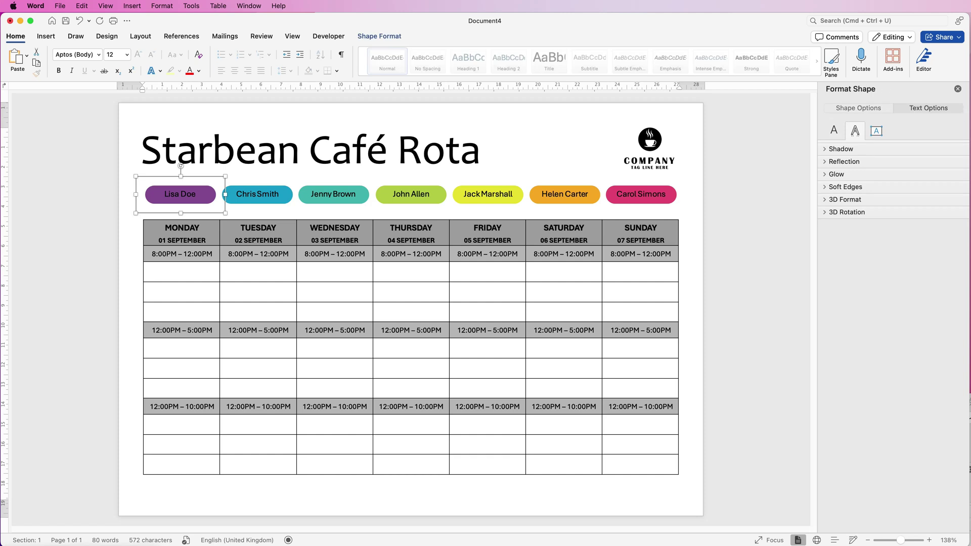
pyautogui.moveTo(180, 194); pyautogui.dragTo(180, 271)
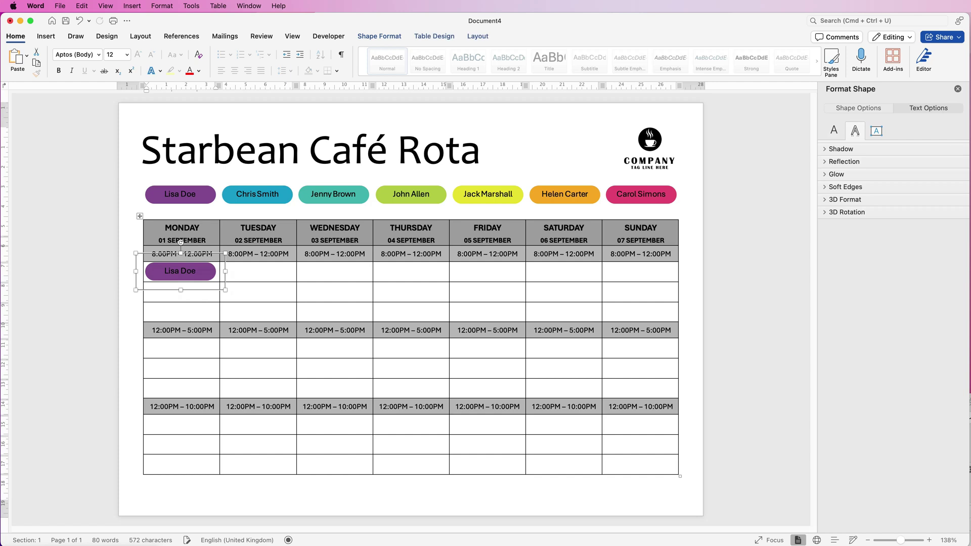
pyautogui.moveTo(179, 194); pyautogui.dragTo(256, 368)
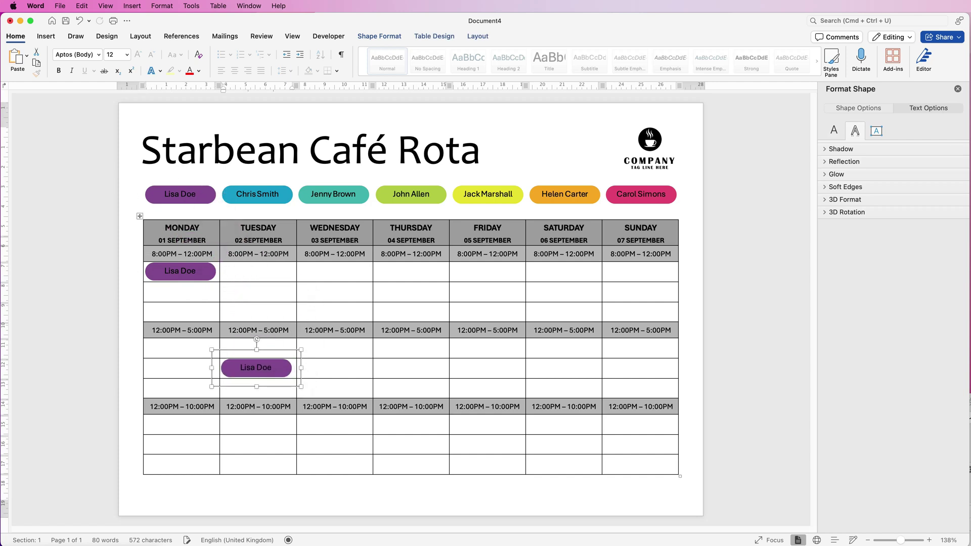
pyautogui.moveTo(179, 194); pyautogui.dragTo(411, 423)
pyautogui.moveTo(410, 194); pyautogui.dragTo(258, 388)
pyautogui.moveTo(257, 194); pyautogui.dragTo(410, 292)
pyautogui.moveTo(257, 195); pyautogui.dragTo(562, 368)
pyautogui.moveTo(257, 194); pyautogui.dragTo(639, 272)
pyautogui.moveTo(410, 194); pyautogui.dragTo(180, 292)
pyautogui.moveTo(410, 194); pyautogui.dragTo(409, 367)
pyautogui.moveTo(411, 194); pyautogui.dragTo(487, 347)
pyautogui.moveTo(411, 194); pyautogui.dragTo(564, 271)
pyautogui.moveTo(487, 194); pyautogui.dragTo(563, 291)
pyautogui.moveTo(487, 194); pyautogui.dragTo(486, 271)
pyautogui.moveTo(565, 194); pyautogui.dragTo(180, 348)
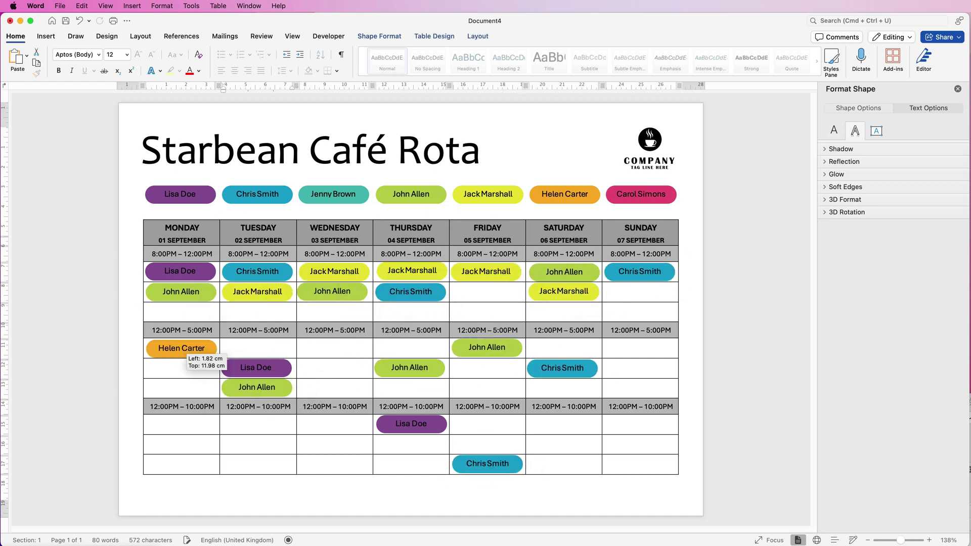
pyautogui.moveTo(641, 194); pyautogui.dragTo(182, 424)
pyautogui.moveTo(641, 194); pyautogui.dragTo(333, 424)
pyautogui.moveTo(640, 194); pyautogui.dragTo(411, 347)
pyautogui.moveTo(640, 195); pyautogui.dragTo(640, 424)
pyautogui.moveTo(564, 194); pyautogui.dragTo(256, 347)
pyautogui.moveTo(564, 195); pyautogui.dragTo(566, 429)
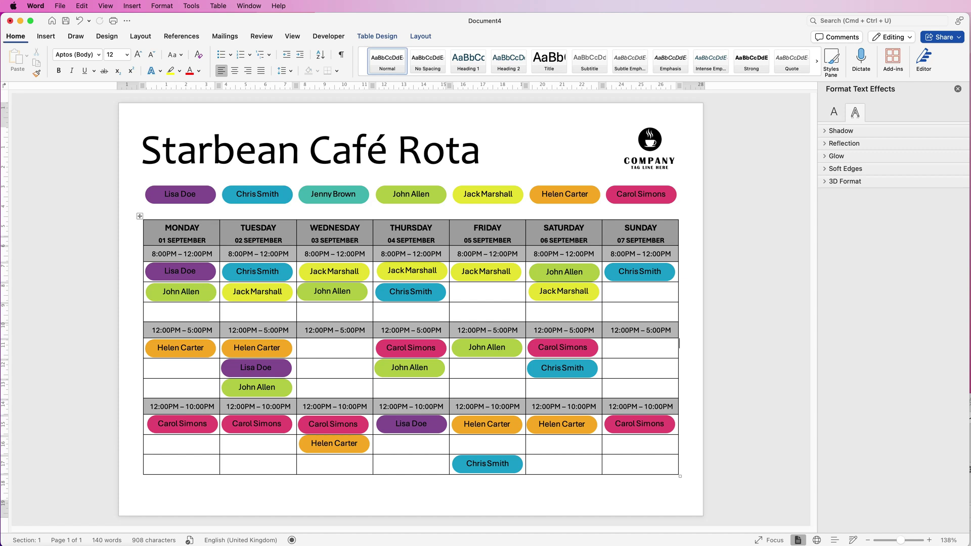
# - Choose Save as Template from the File menu for the rota
pyautogui.click(59, 5)
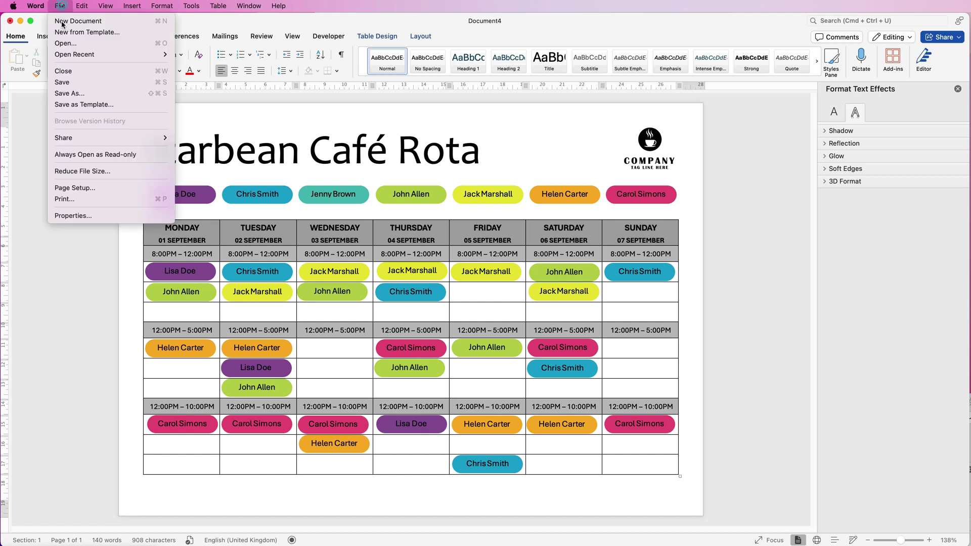
pyautogui.click(70, 105)
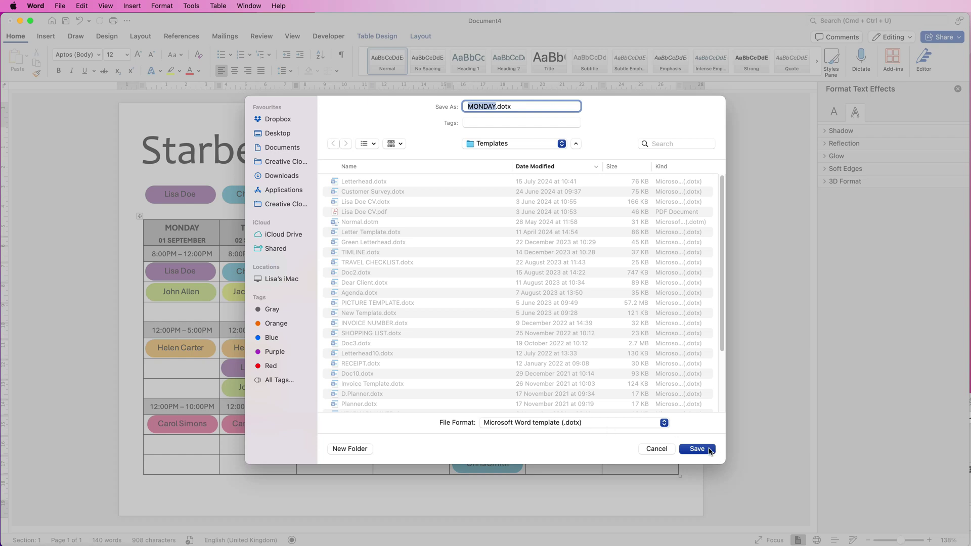
pyautogui.click(656, 449)
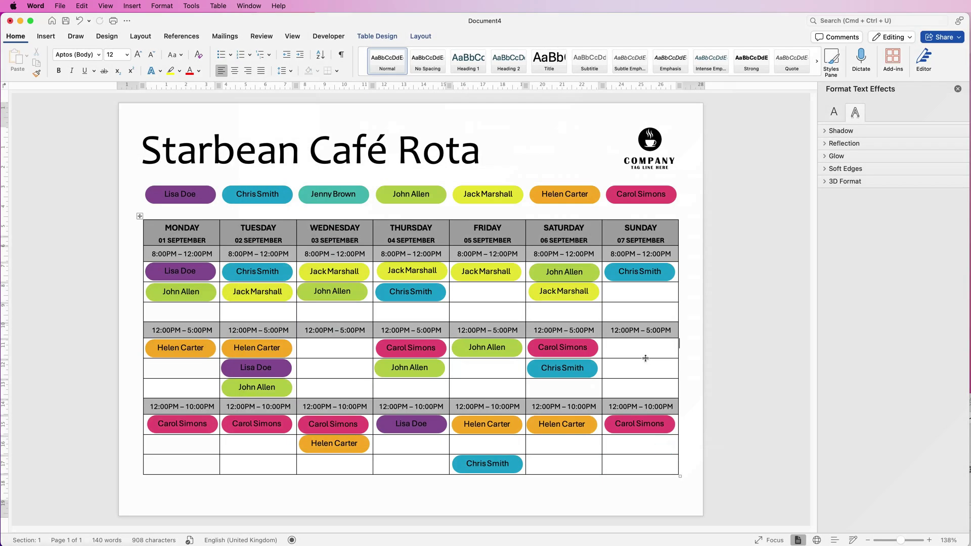